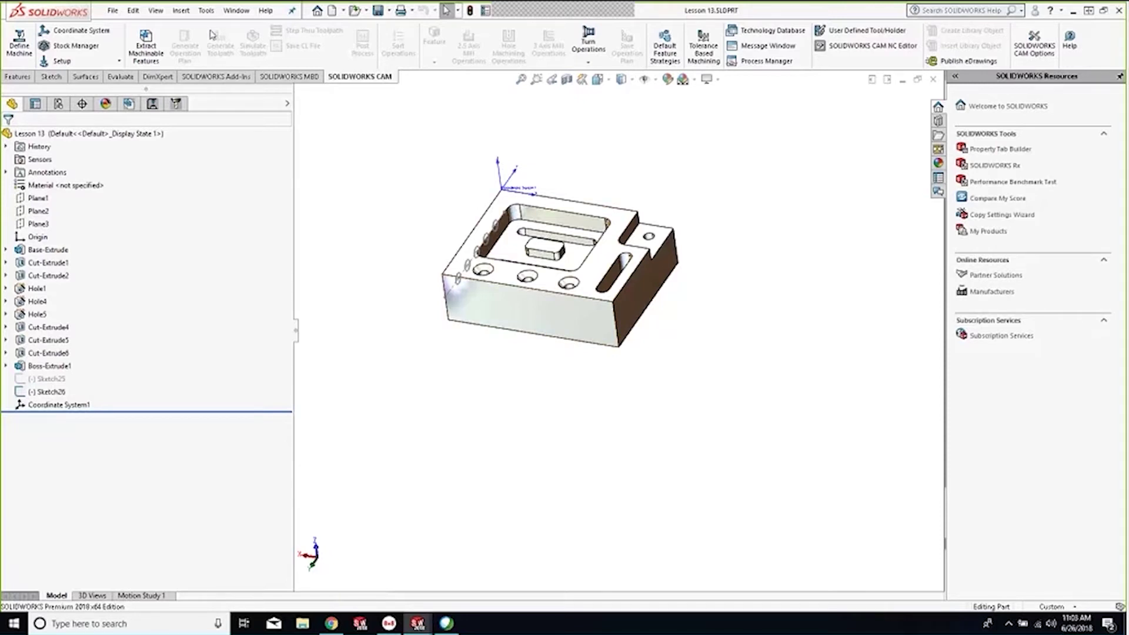
Check in the add-ins list which SOLIDWORKS CAM and CAMWorks 2018 add-ins are active, leaving the settings as they are
click(207, 10)
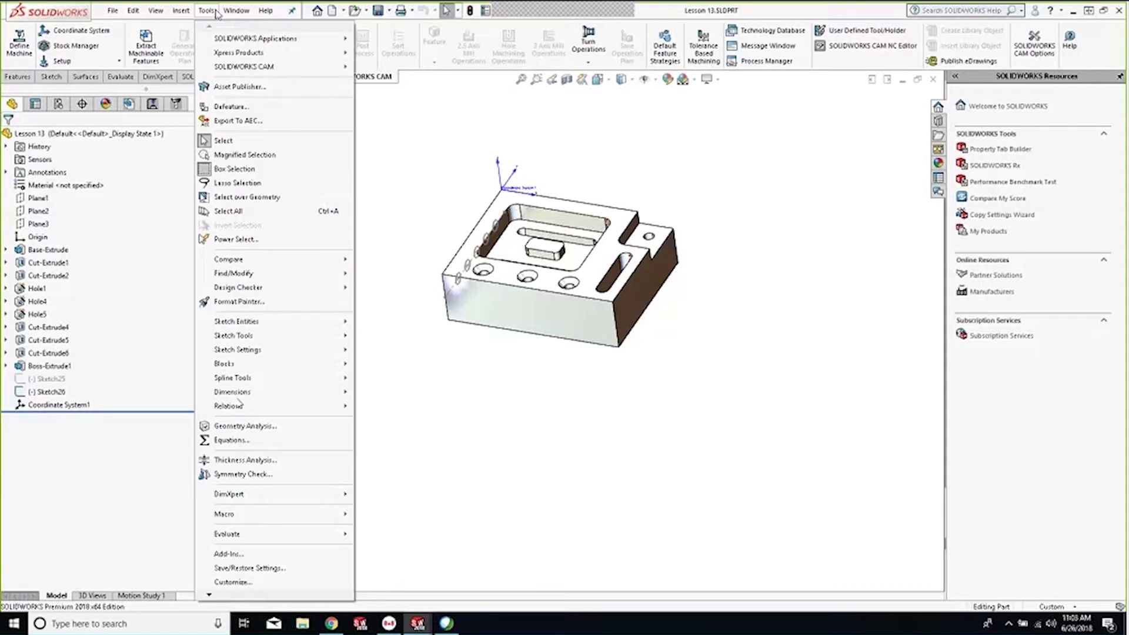
click(259, 552)
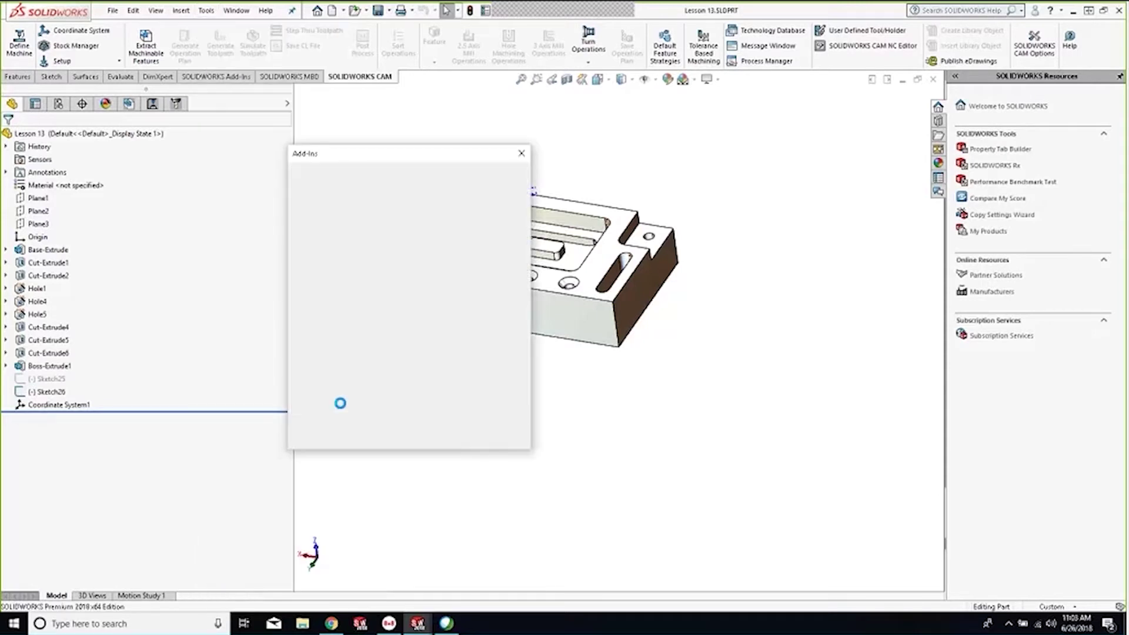
scroll(371, 376, down, 5)
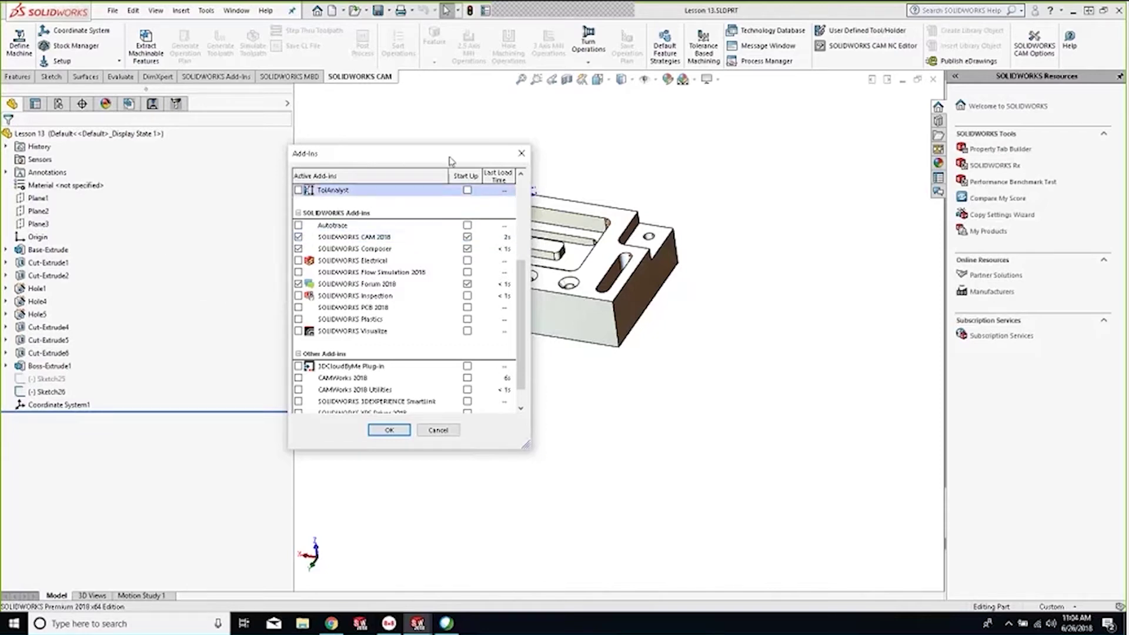
click(521, 154)
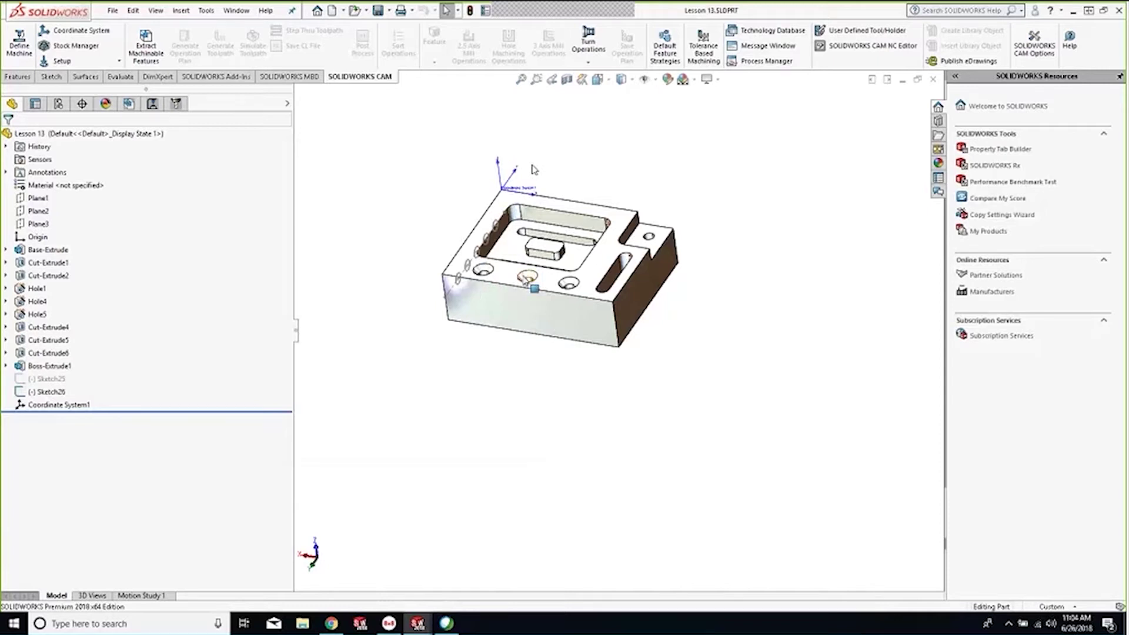
Examine the pockets and holes of the part, and inspect its CAM feature and tool trees
scroll(535, 169, up, 3)
scroll(565, 382, down, 5)
scroll(581, 216, up, 4)
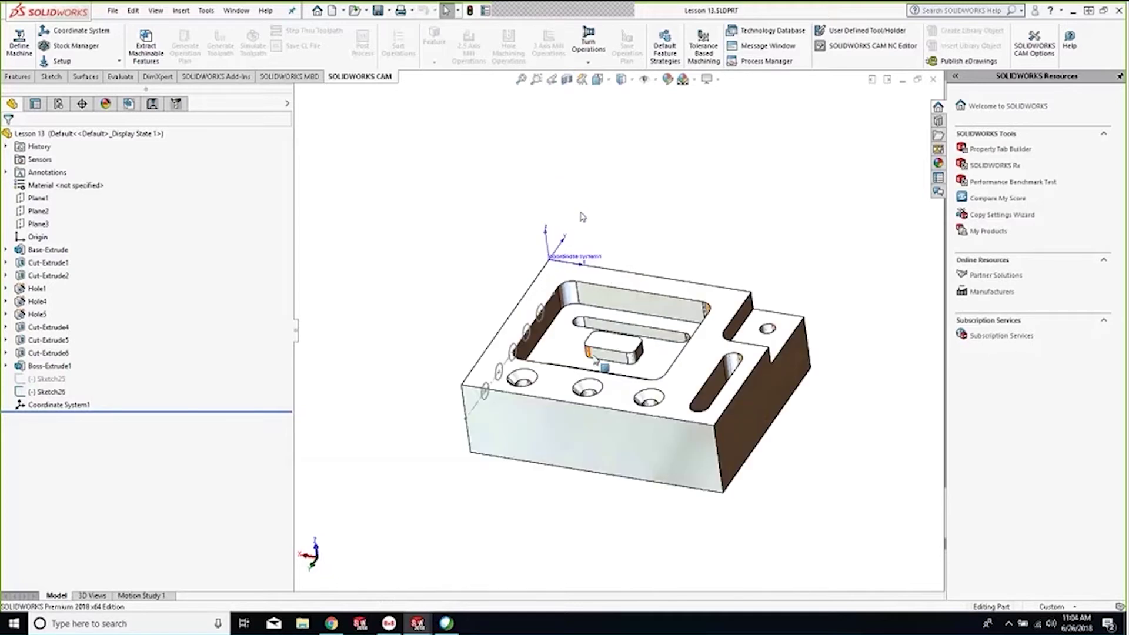
middle_drag(584, 216, 573, 348)
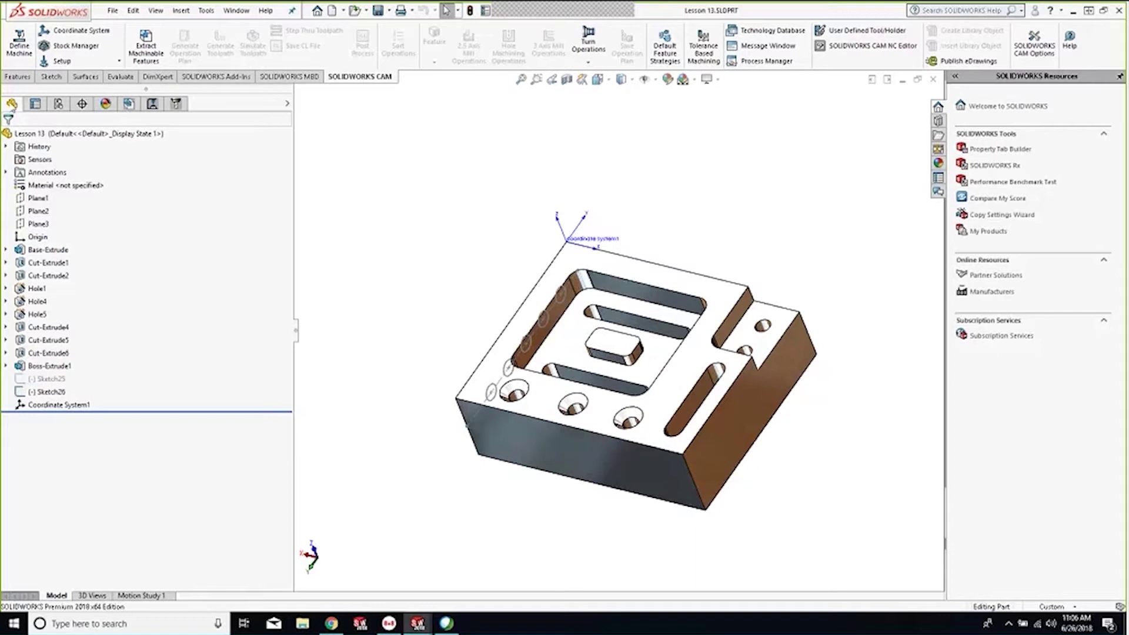
click(130, 108)
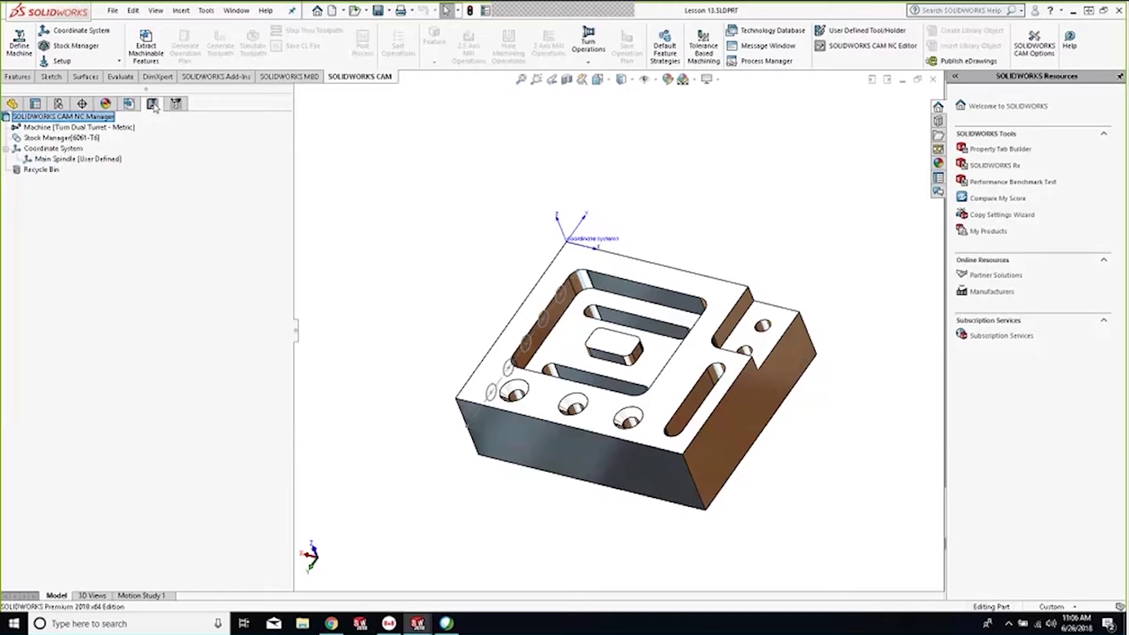
click(175, 105)
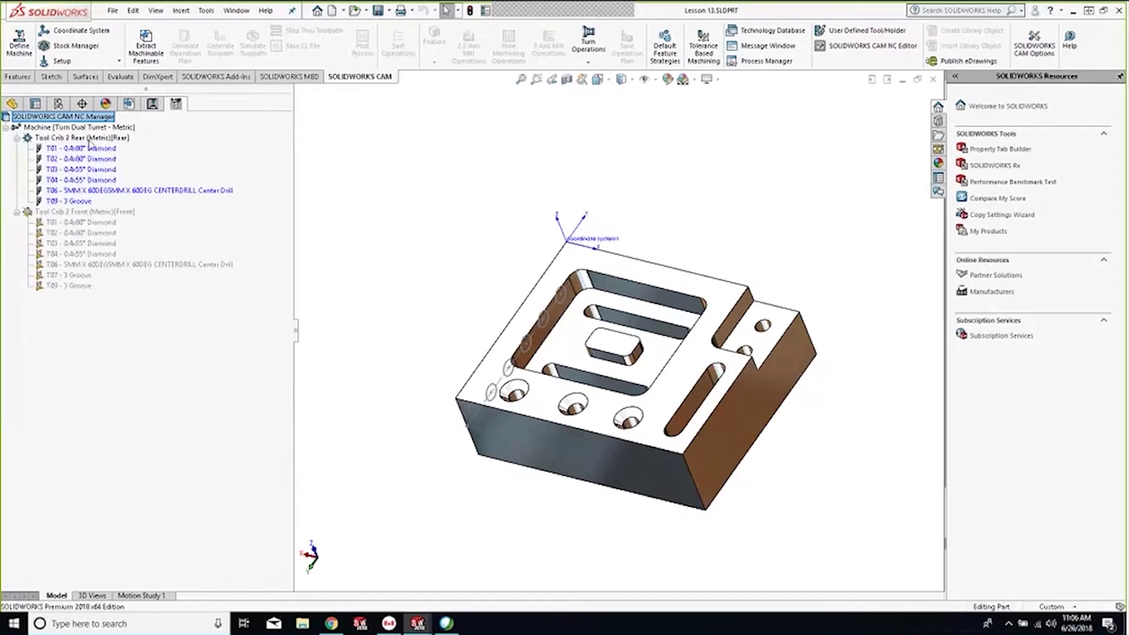
click(129, 104)
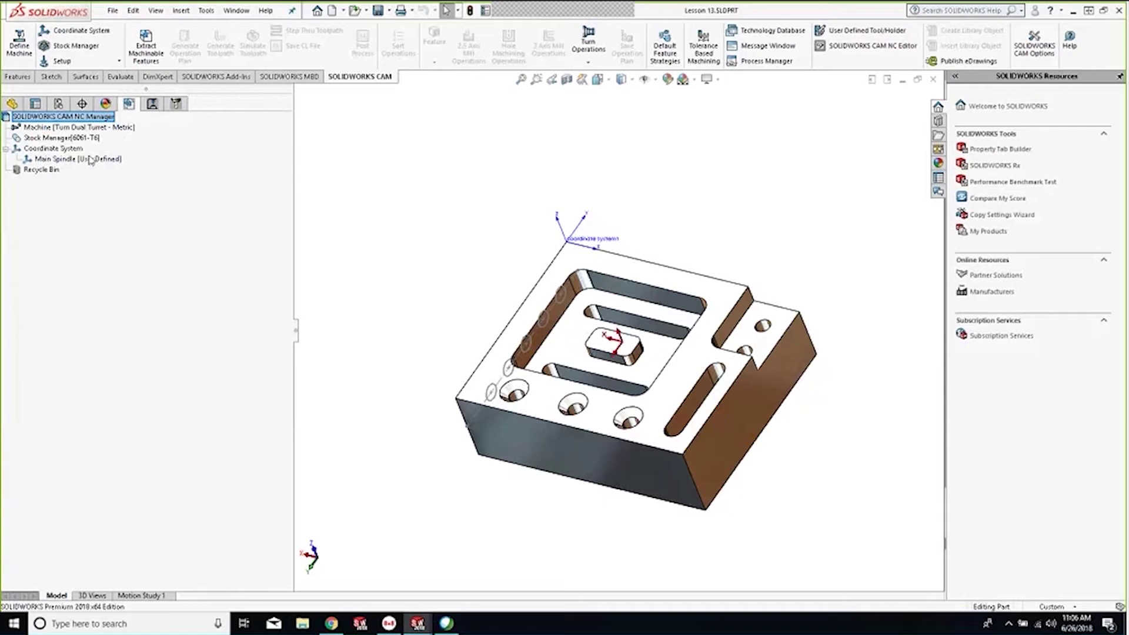
Change the active CAM machine to Mill - Metric
click(57, 127)
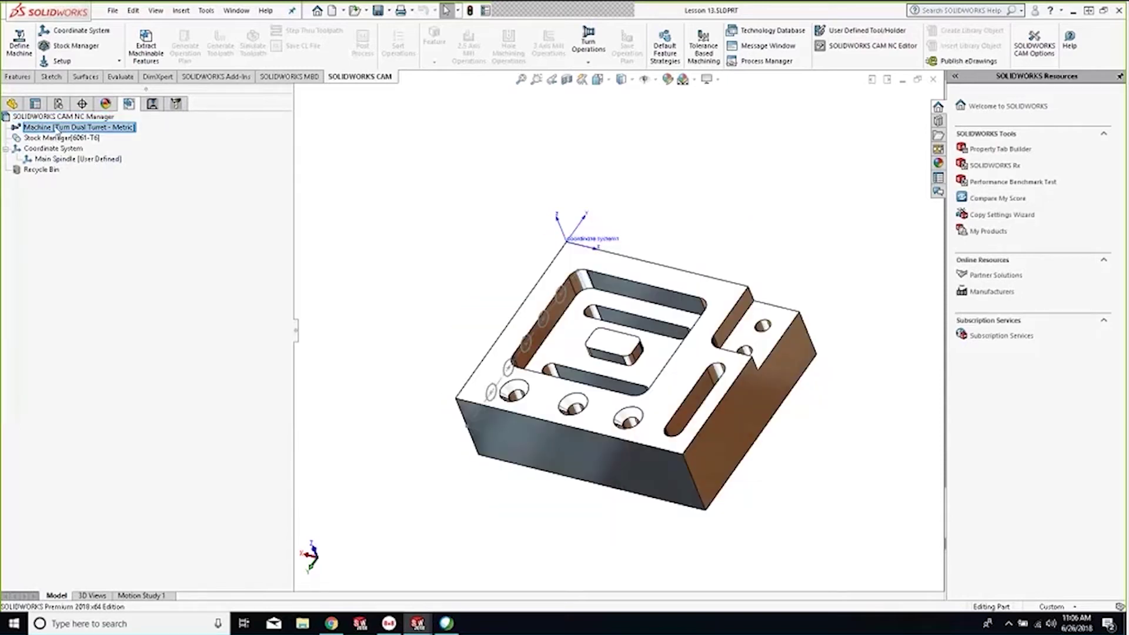
double_click(58, 129)
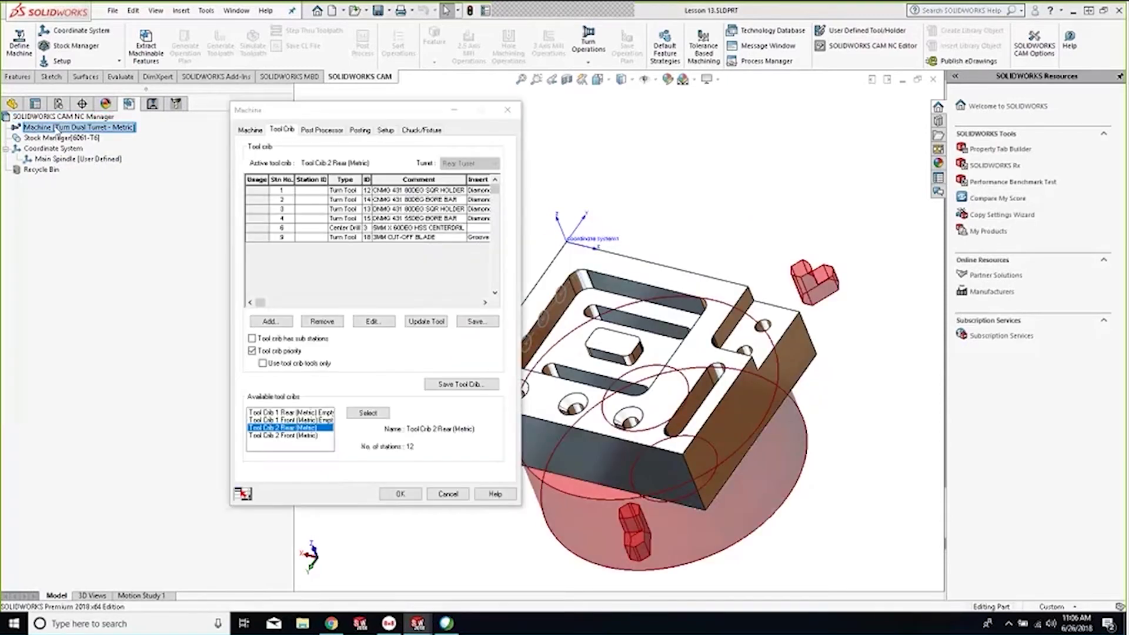
click(250, 130)
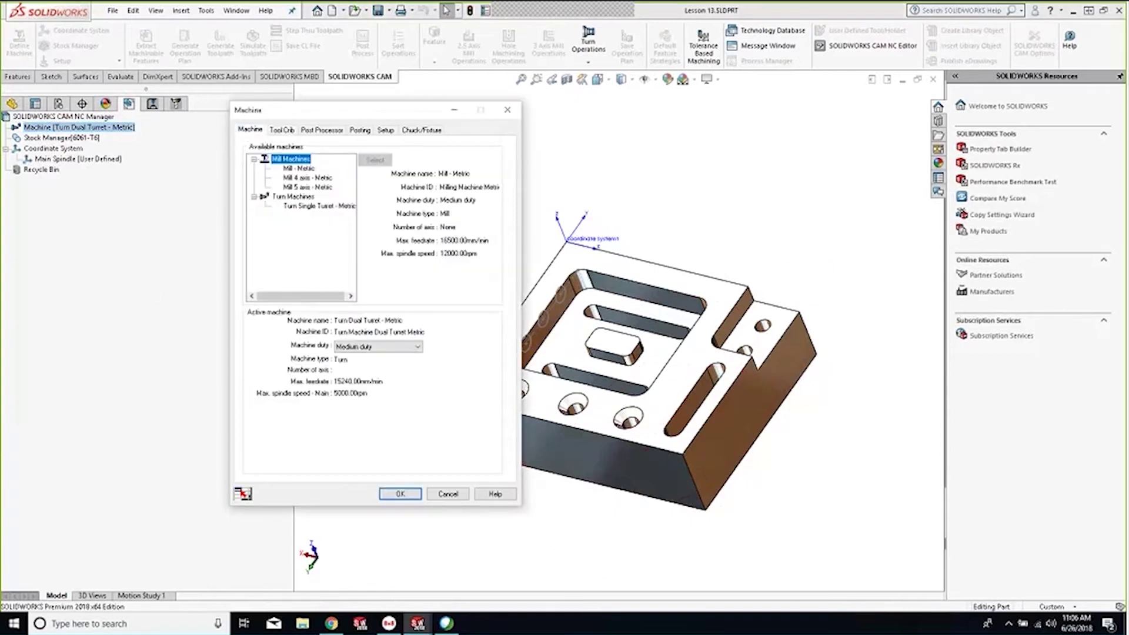
click(291, 169)
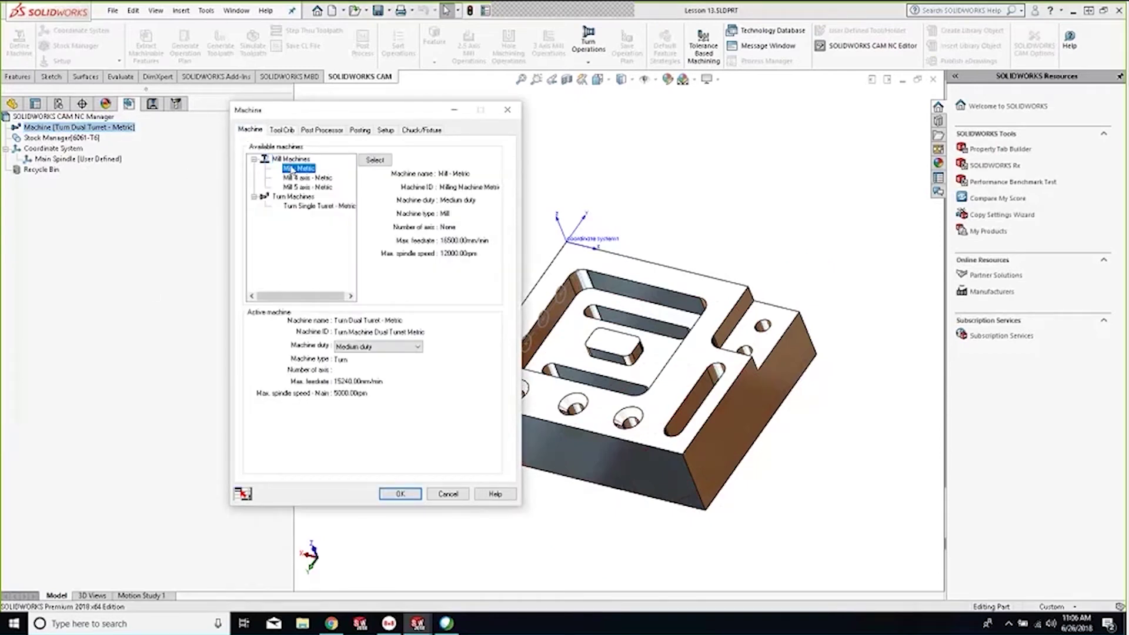
click(374, 161)
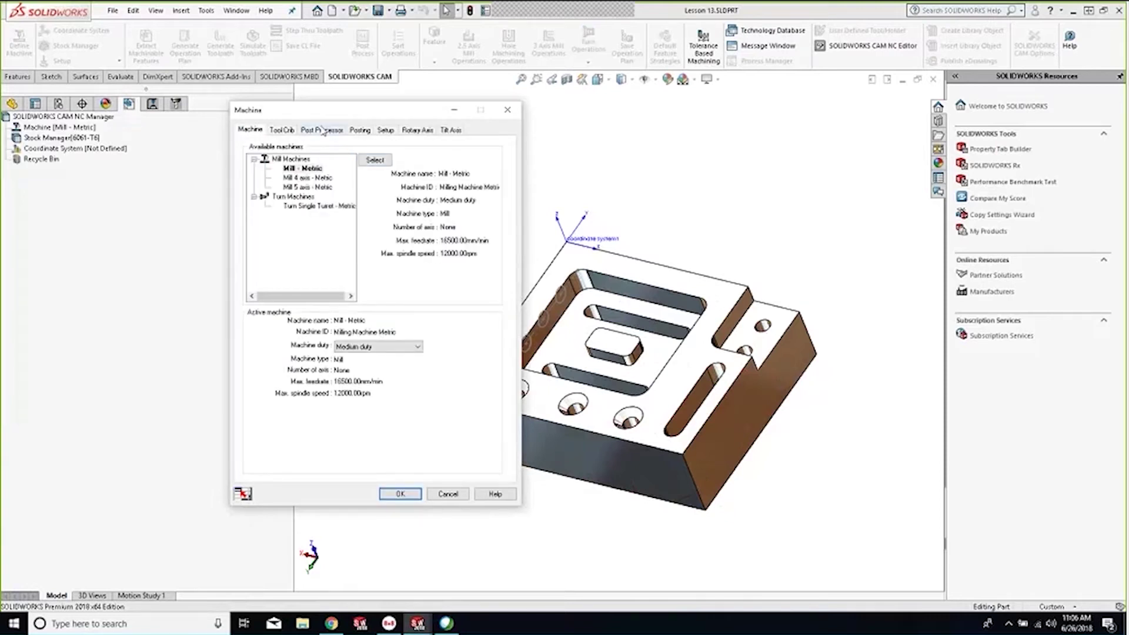
Select M3AXIS-TUTORIAL as the mill's post processor and accept the machine definition
click(322, 129)
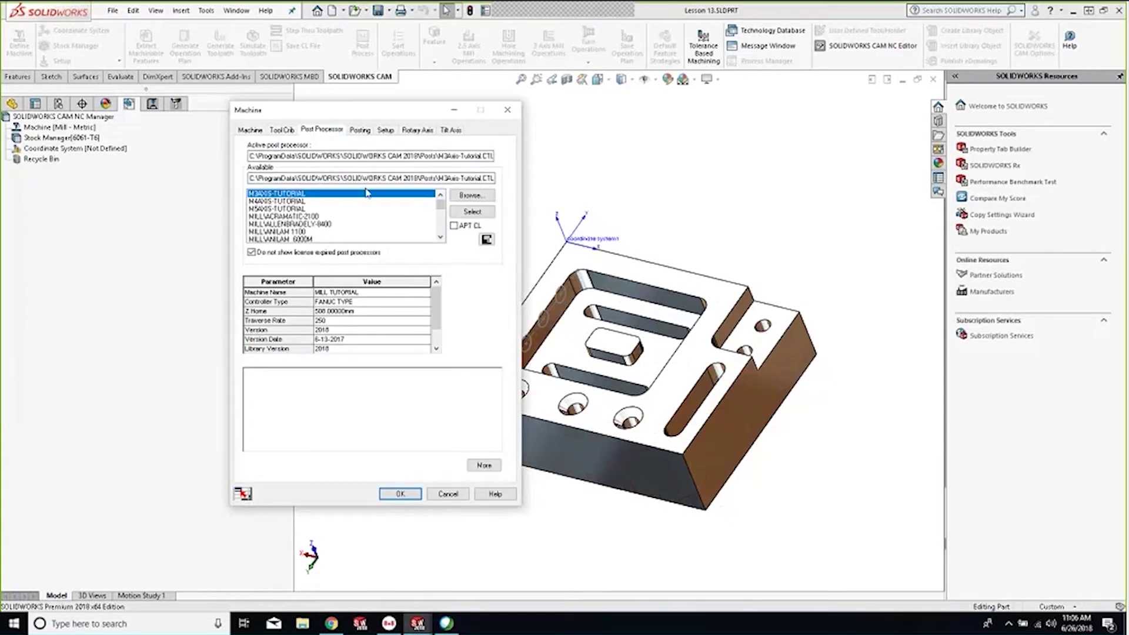
click(467, 213)
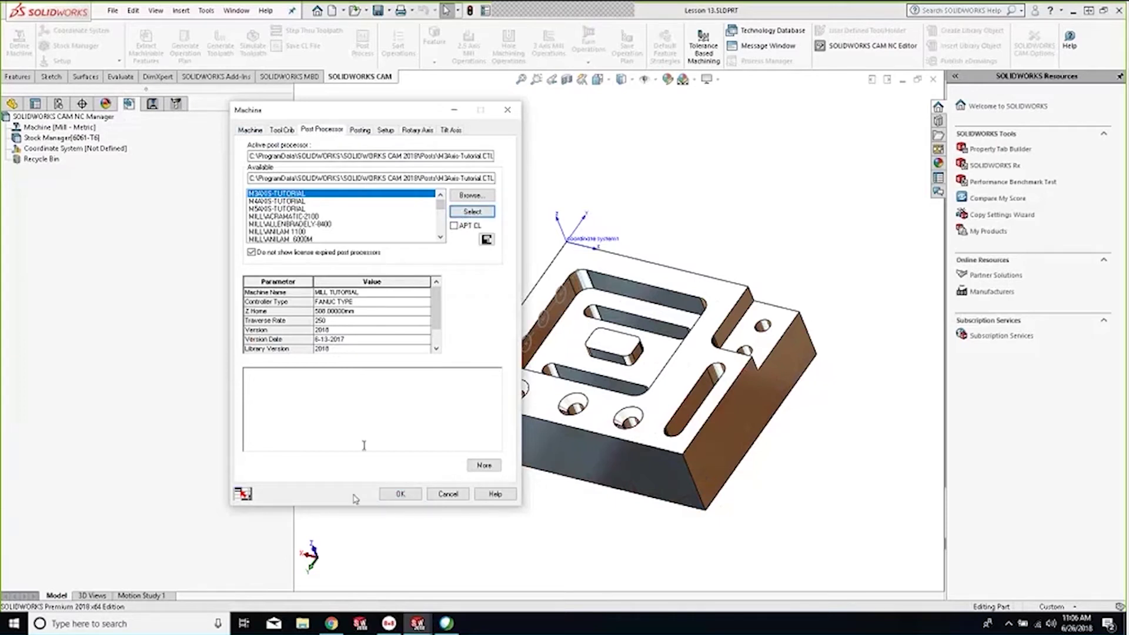
click(390, 493)
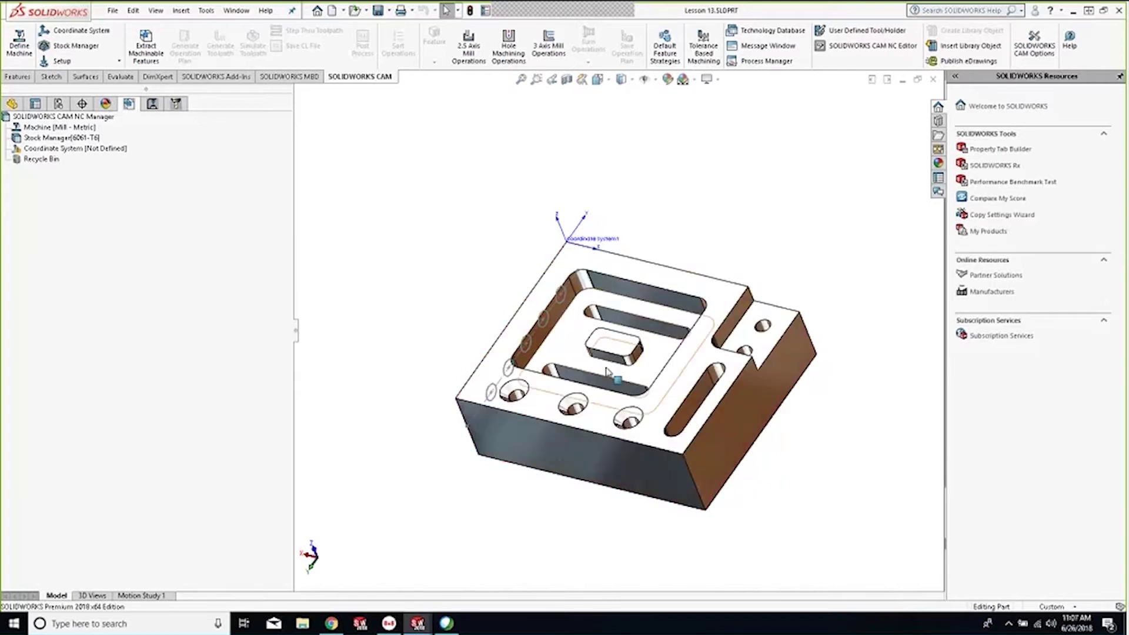
Review the stock definition and accept a 6061-T6 bounding-box stock with 0 mm offsets
mouse_move(607, 375)
middle_down()
mouse_move(667, 424)
mouse_move(682, 411)
middle_up()
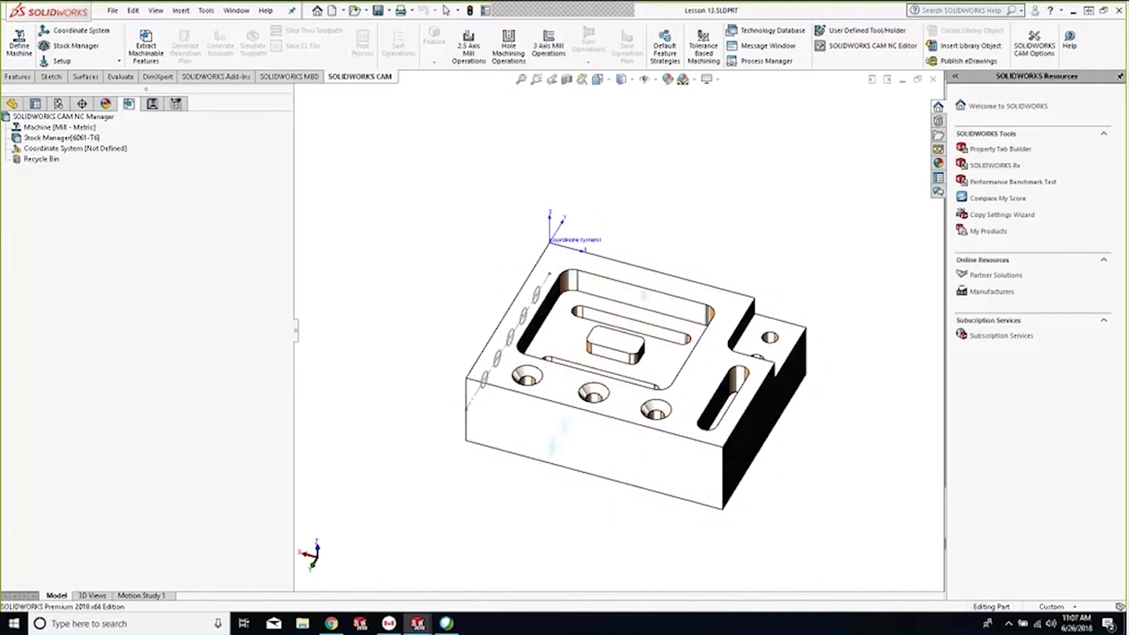
double_click(62, 142)
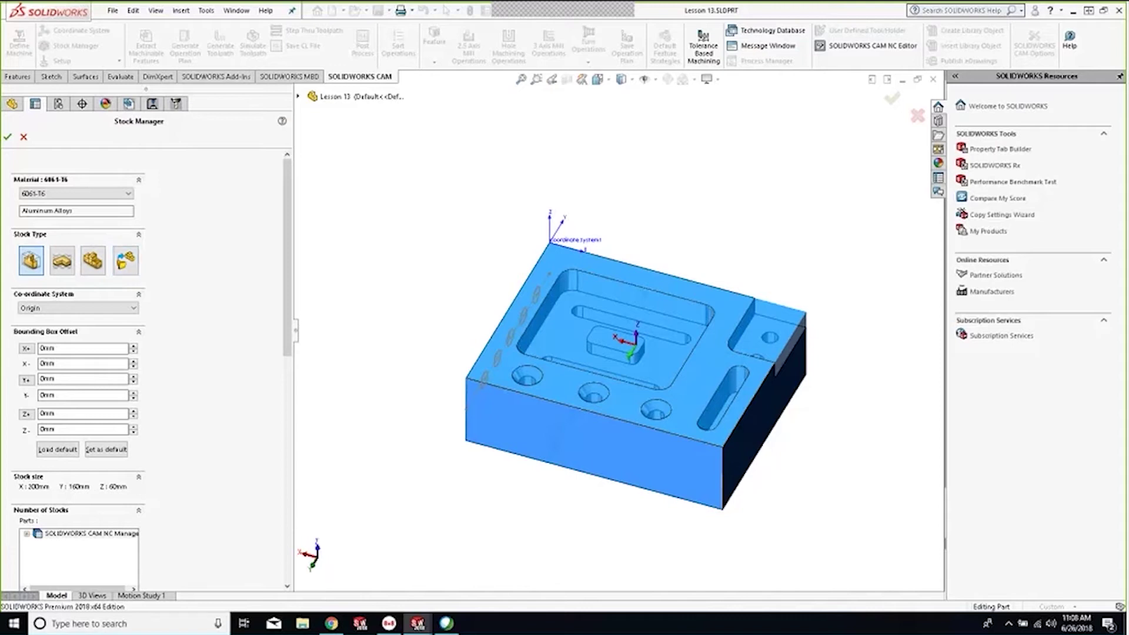
click(8, 136)
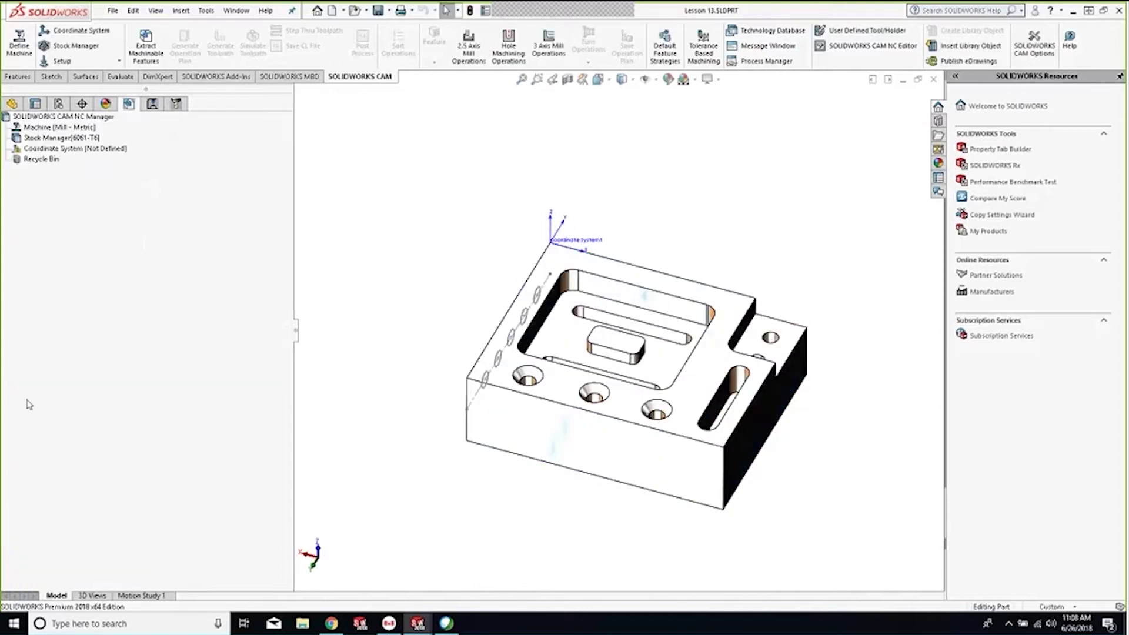
Create a mill setup with the part's top face as the entity defining its direction
click(74, 65)
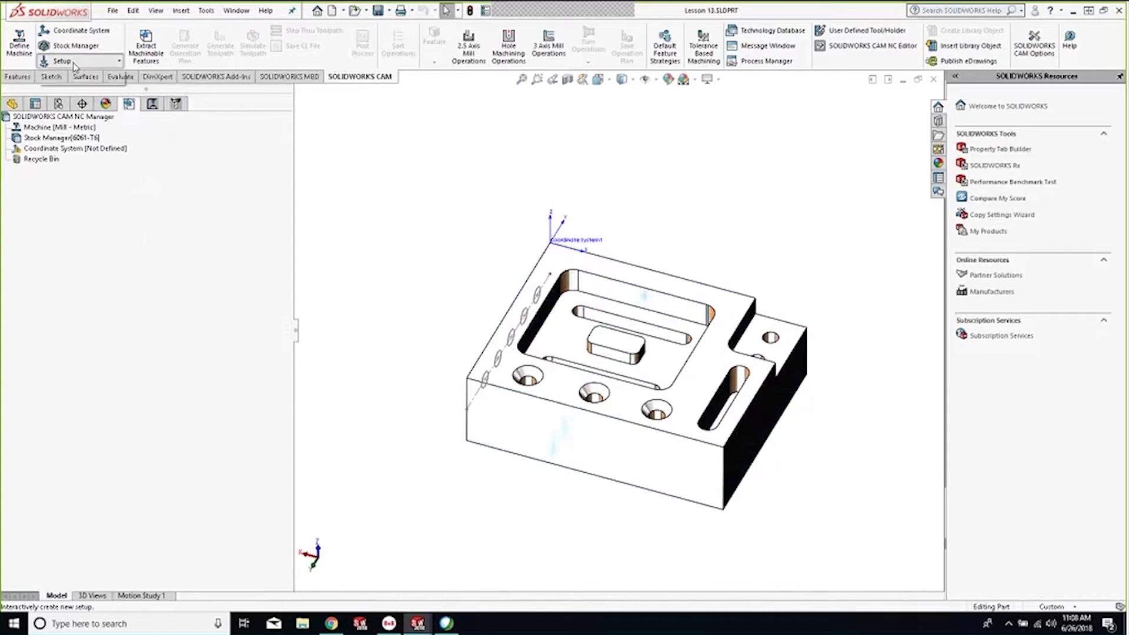
click(70, 77)
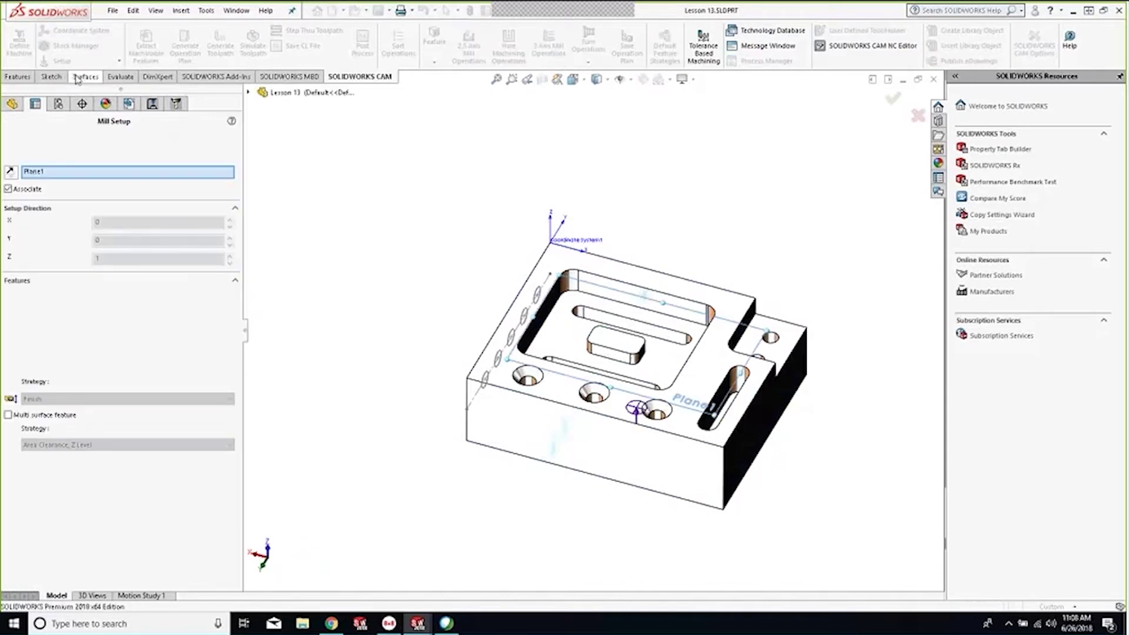
click(682, 373)
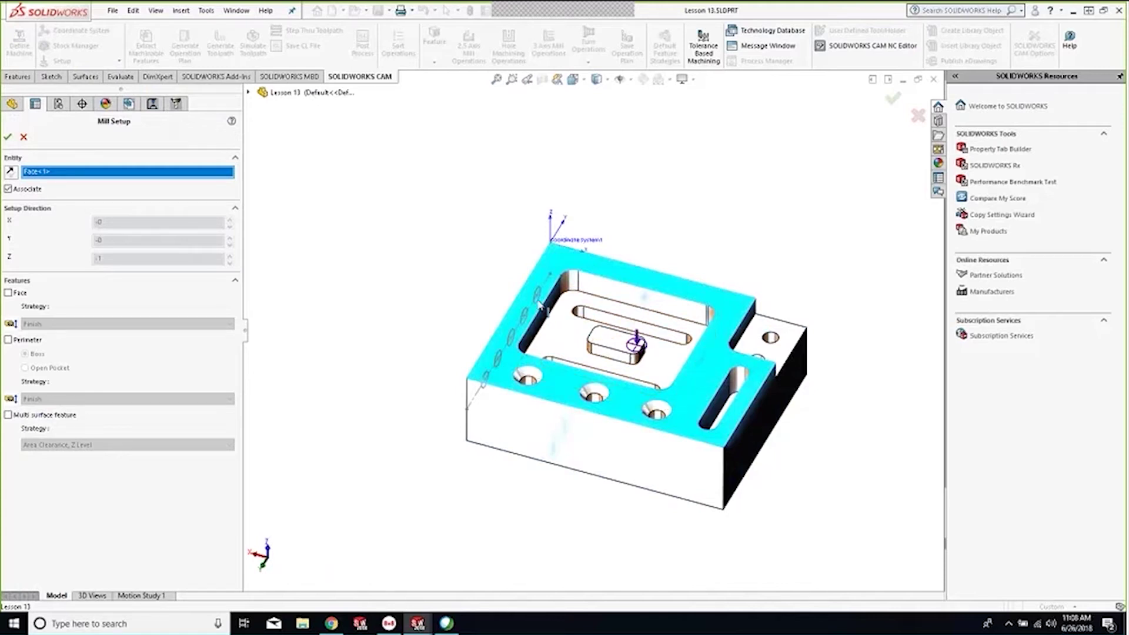
click(8, 137)
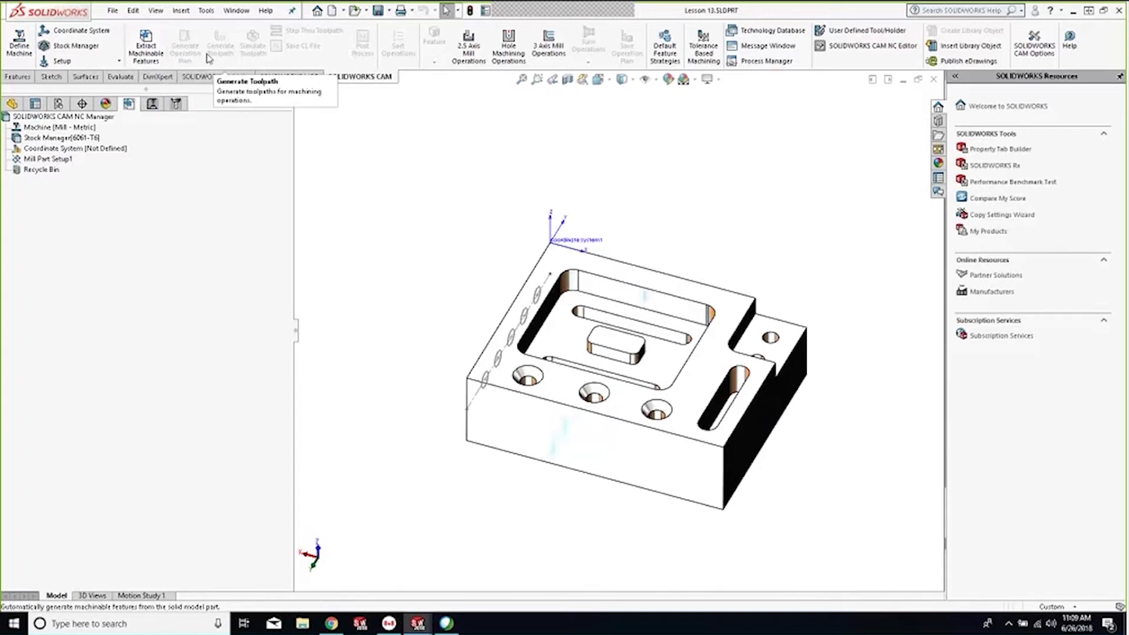
Extract the part's machinable features and compare them with the features of the solid model
click(147, 50)
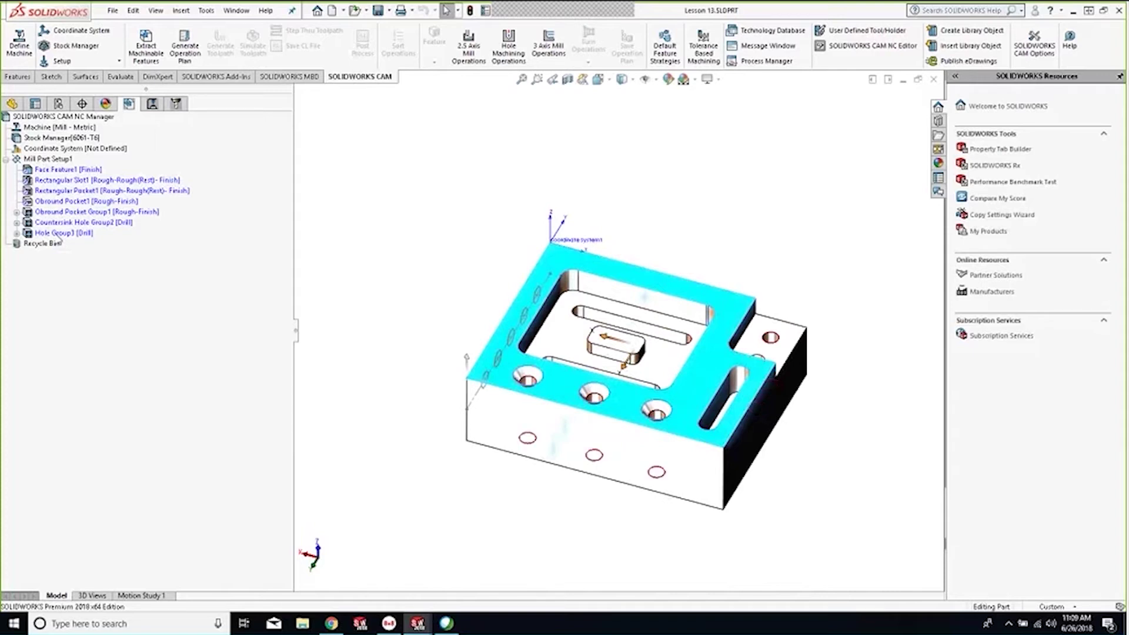
click(12, 105)
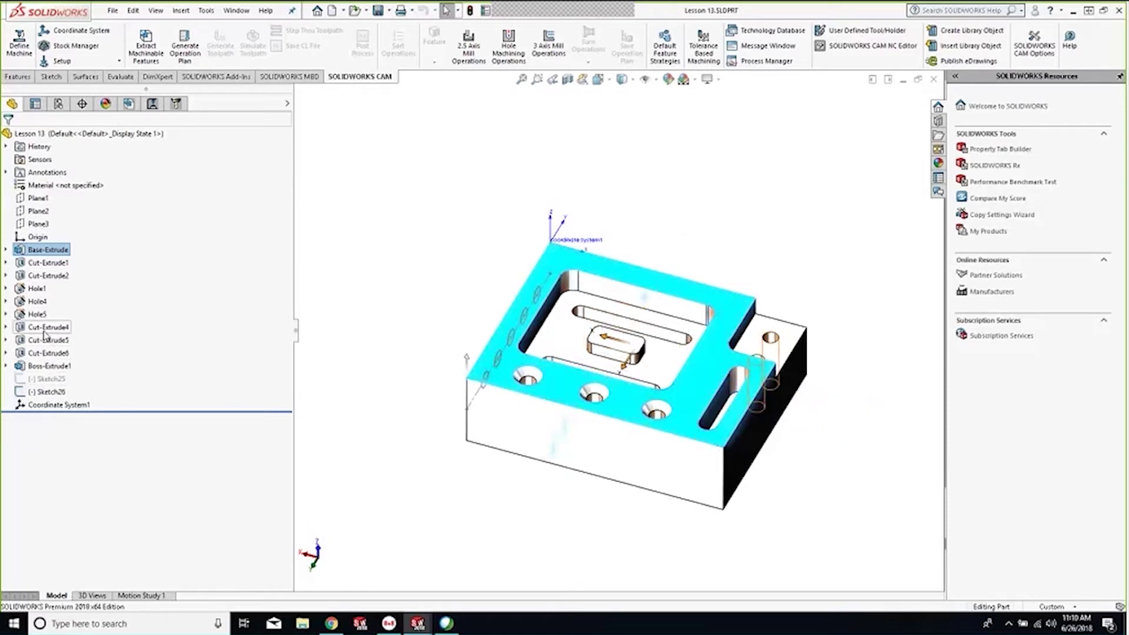
click(127, 107)
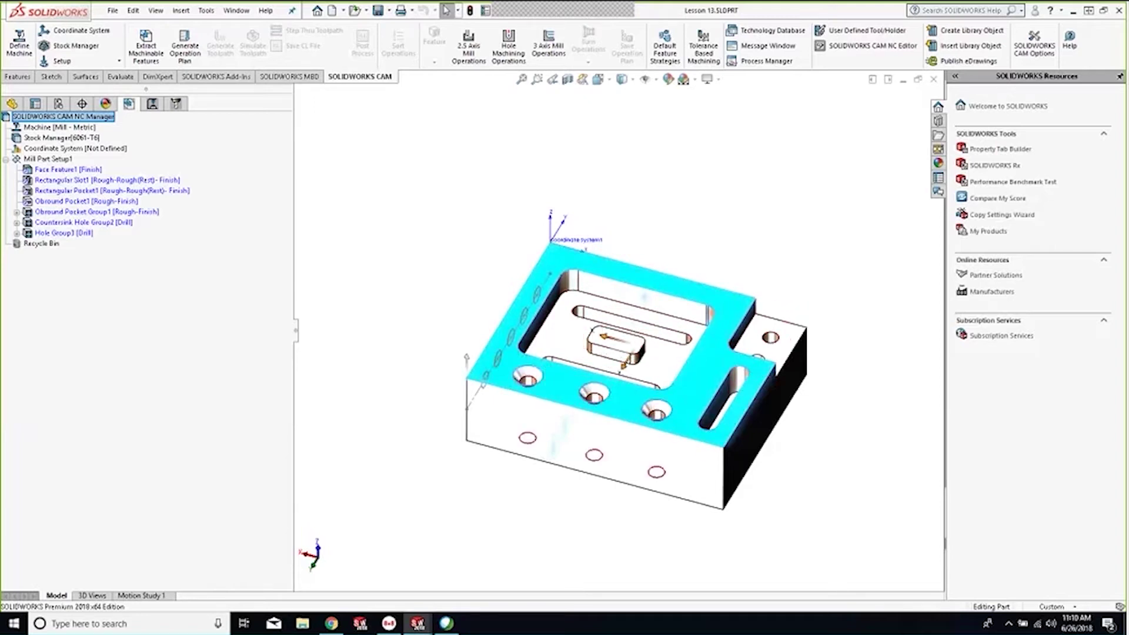
Generate the operation plan for the extracted machinable features
key(shift+z)
key(shift+z)
key(shift+z)
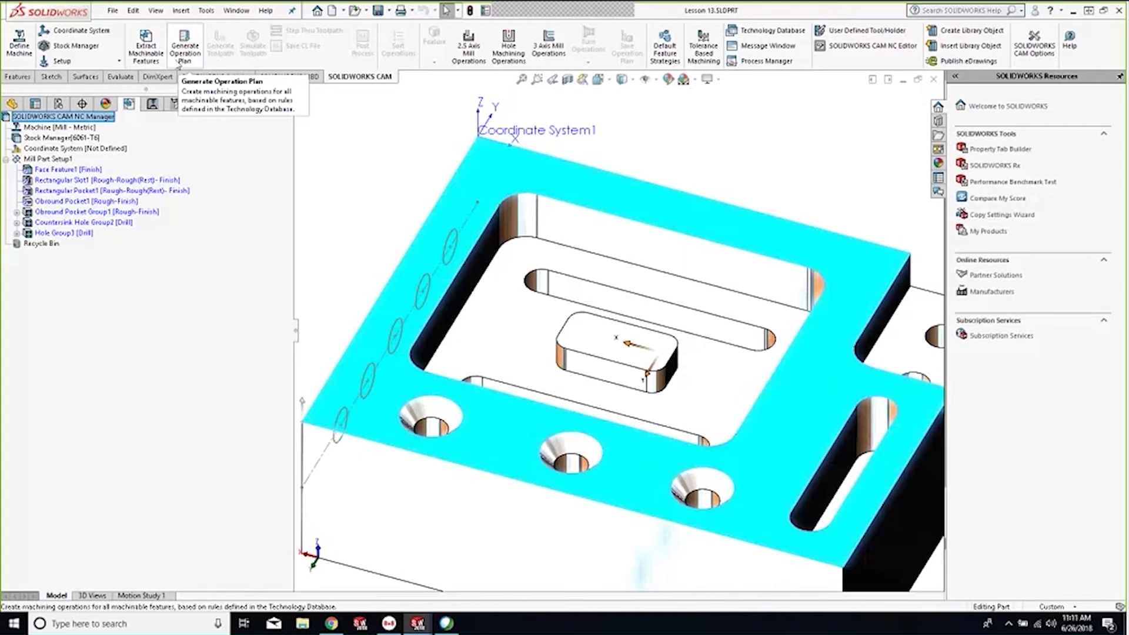
click(180, 44)
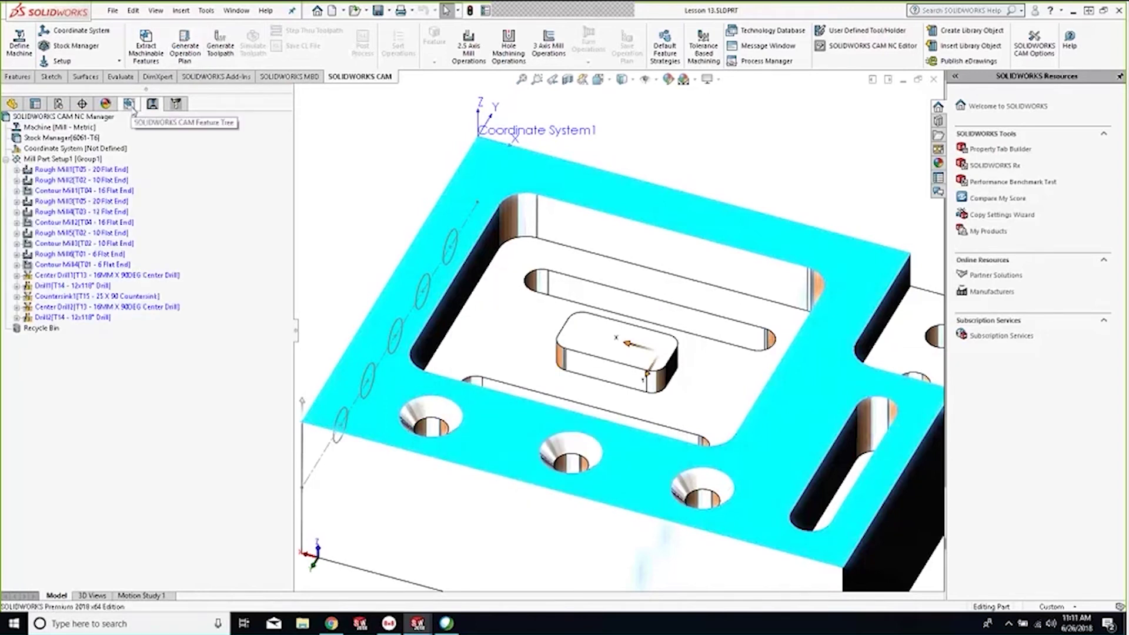
Compare the machinable features with the generated milling and drilling operations, checking their tools and parameters
click(129, 105)
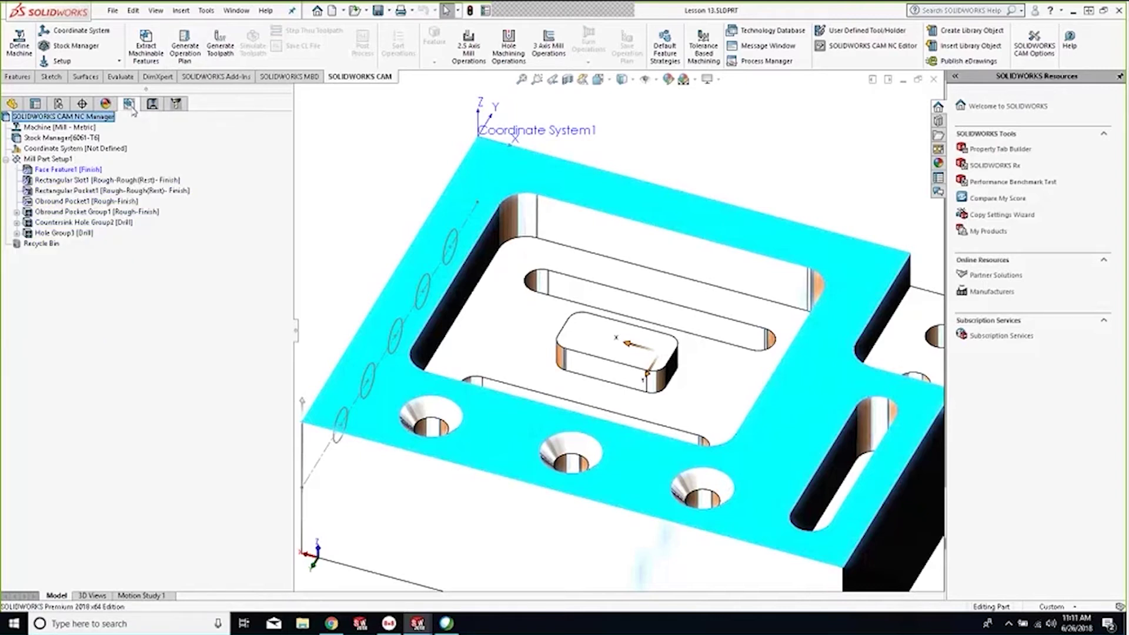
click(151, 109)
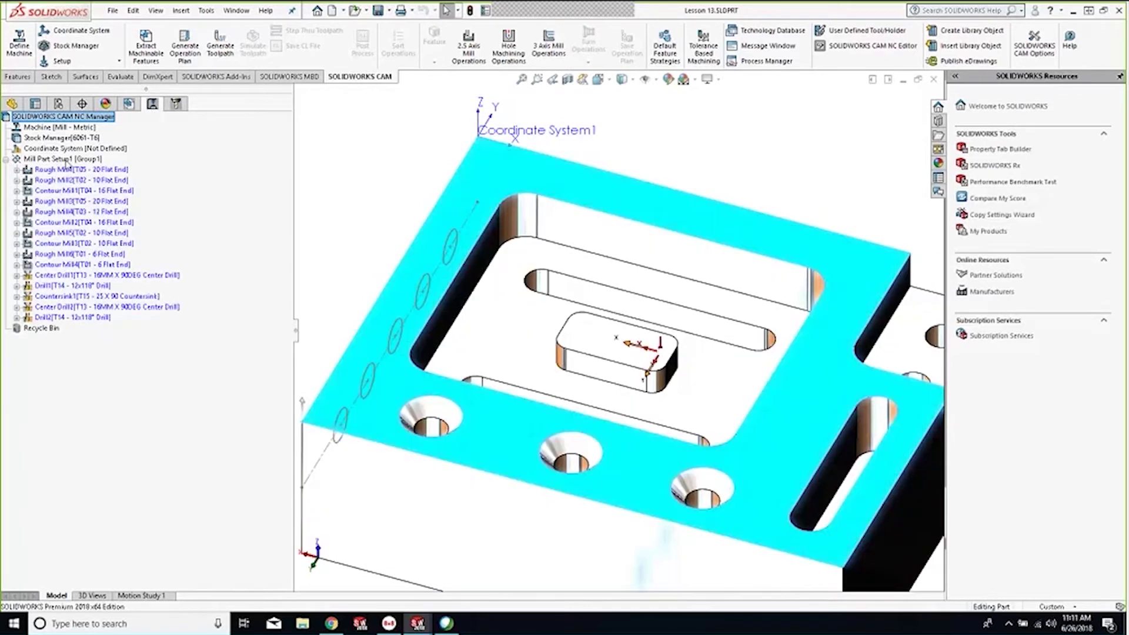
mouse_move(66, 171)
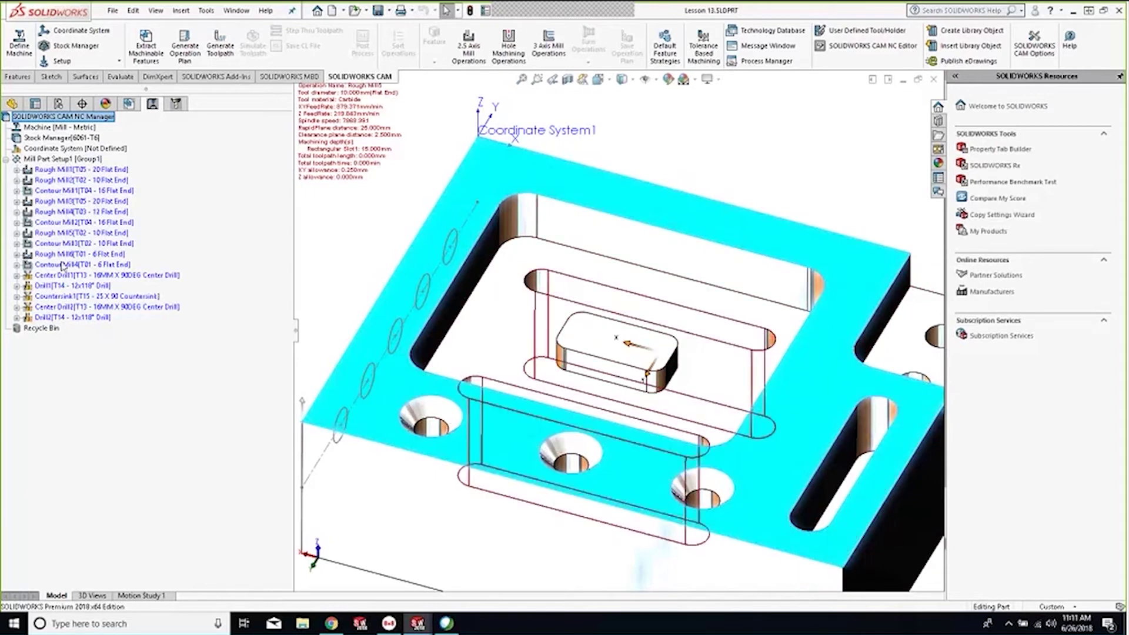
click(128, 104)
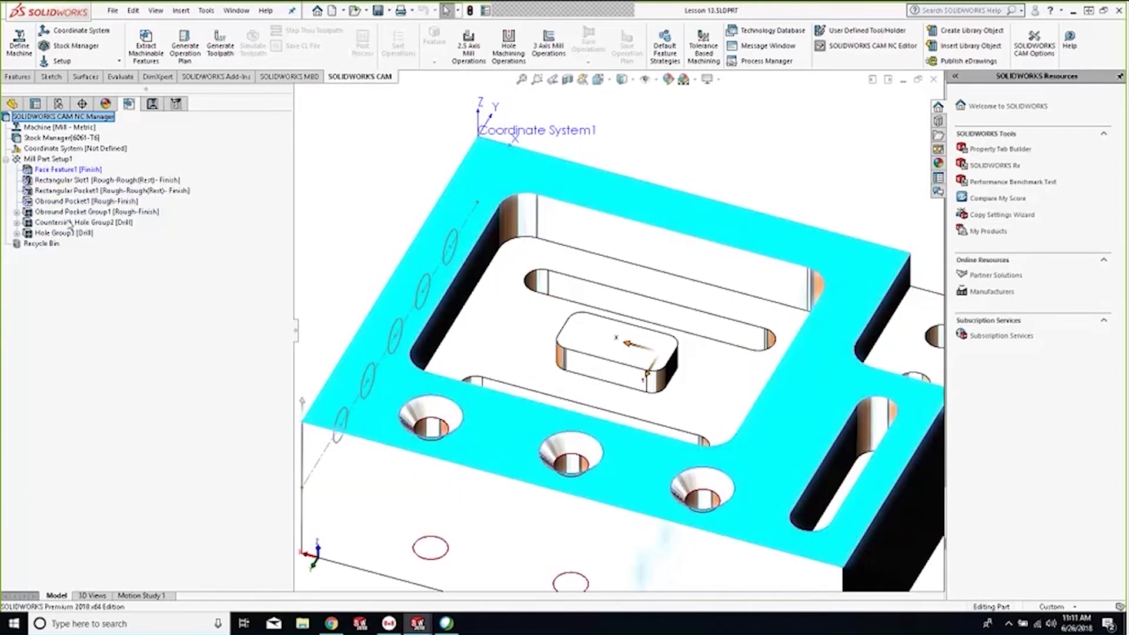
click(152, 106)
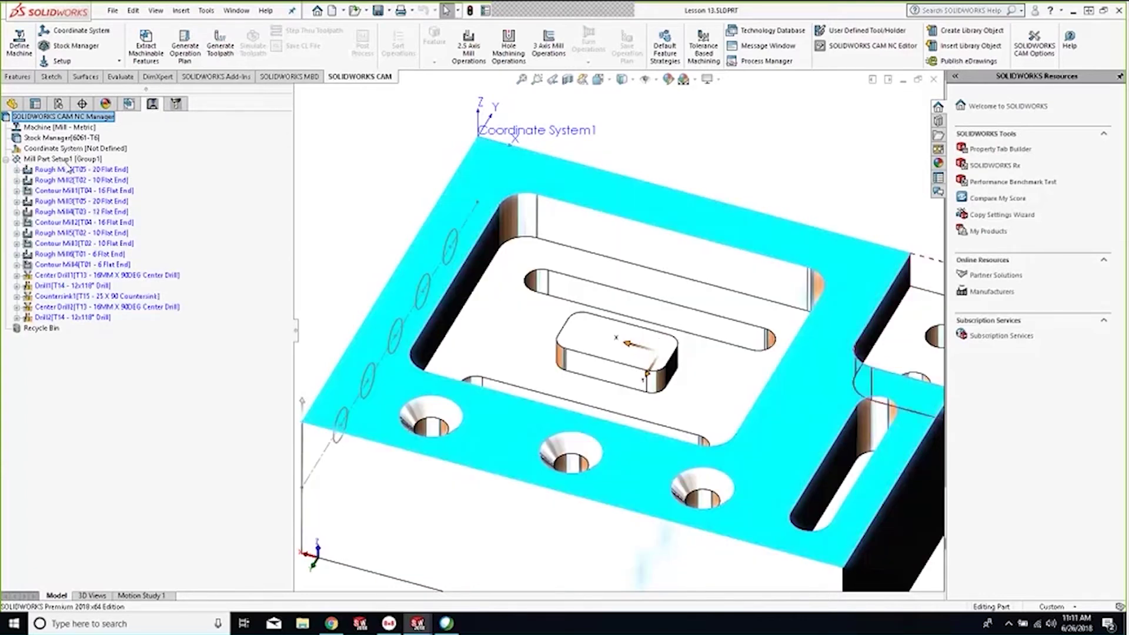
mouse_move(69, 169)
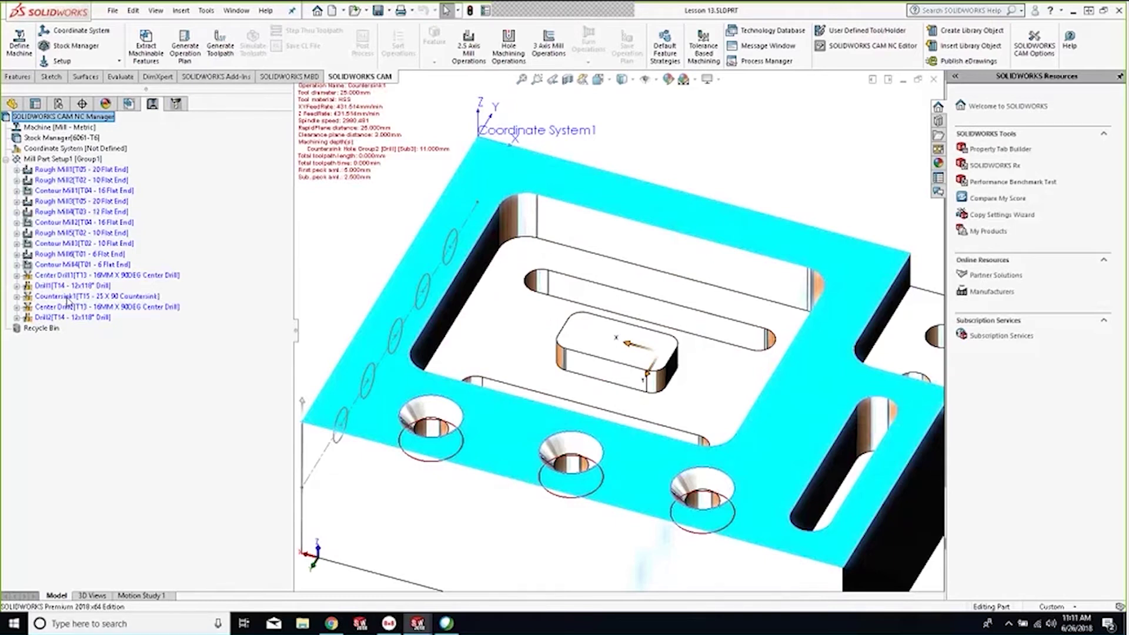
Generate toolpaths for all milling and drilling operations and preview them on the part
click(222, 55)
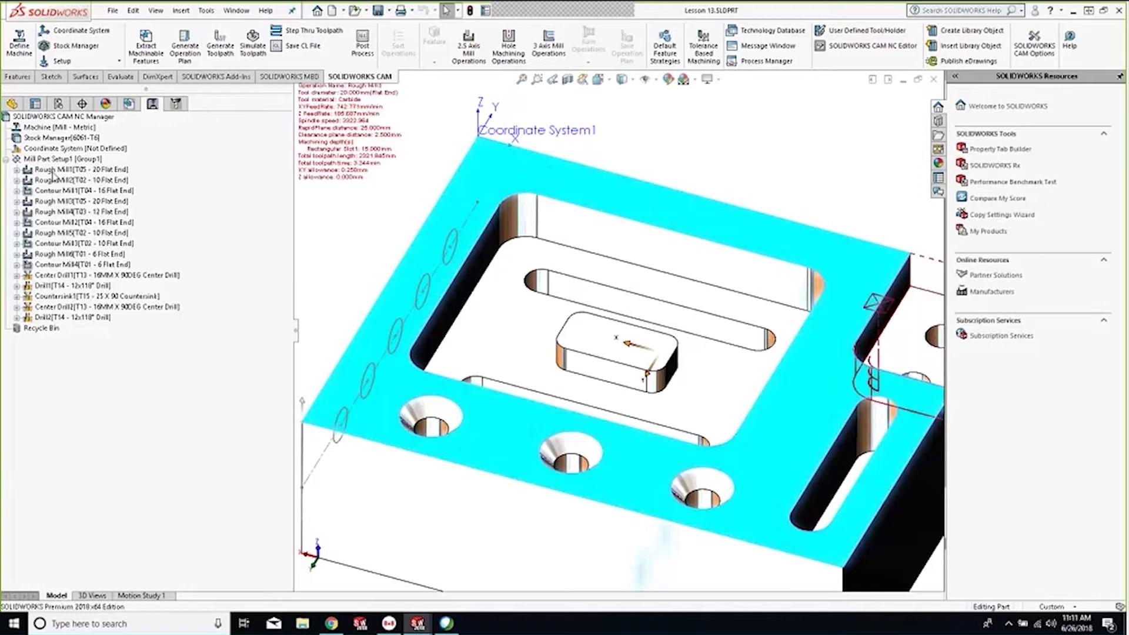
mouse_move(63, 193)
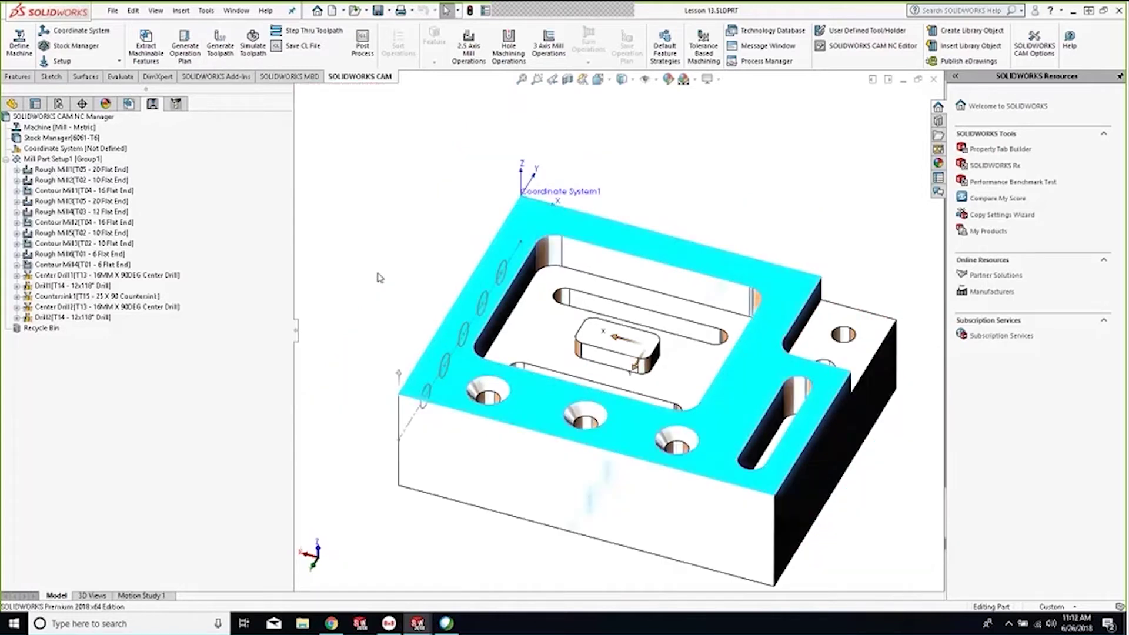
key(f)
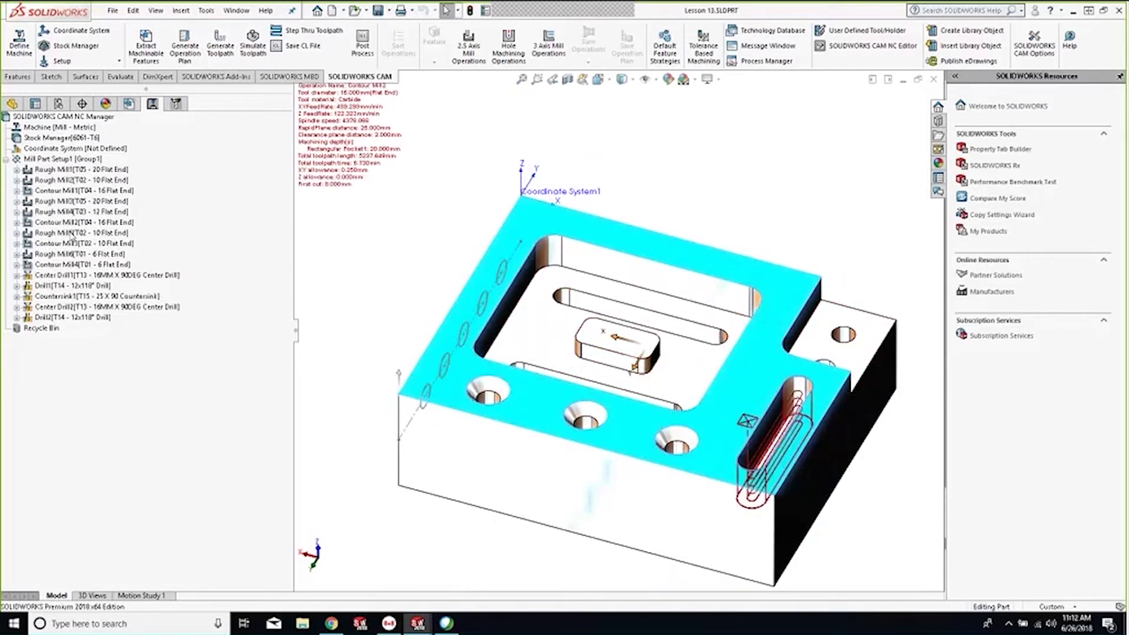
mouse_move(69, 293)
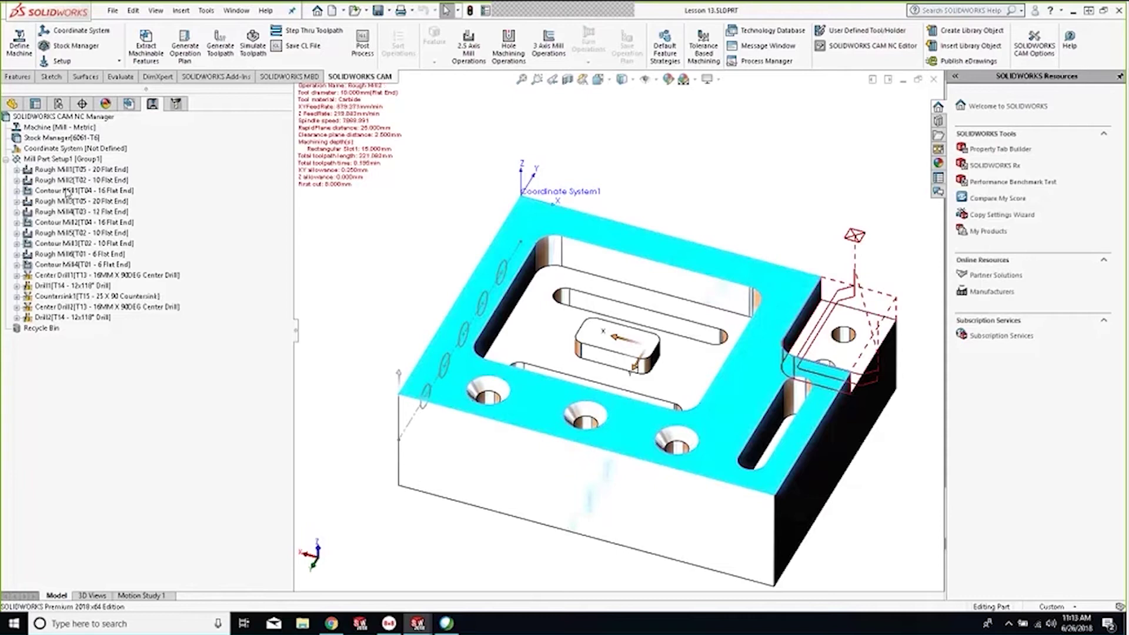
Review the mill tool and holder settings of the Rough Mill1 operation against the part
click(66, 170)
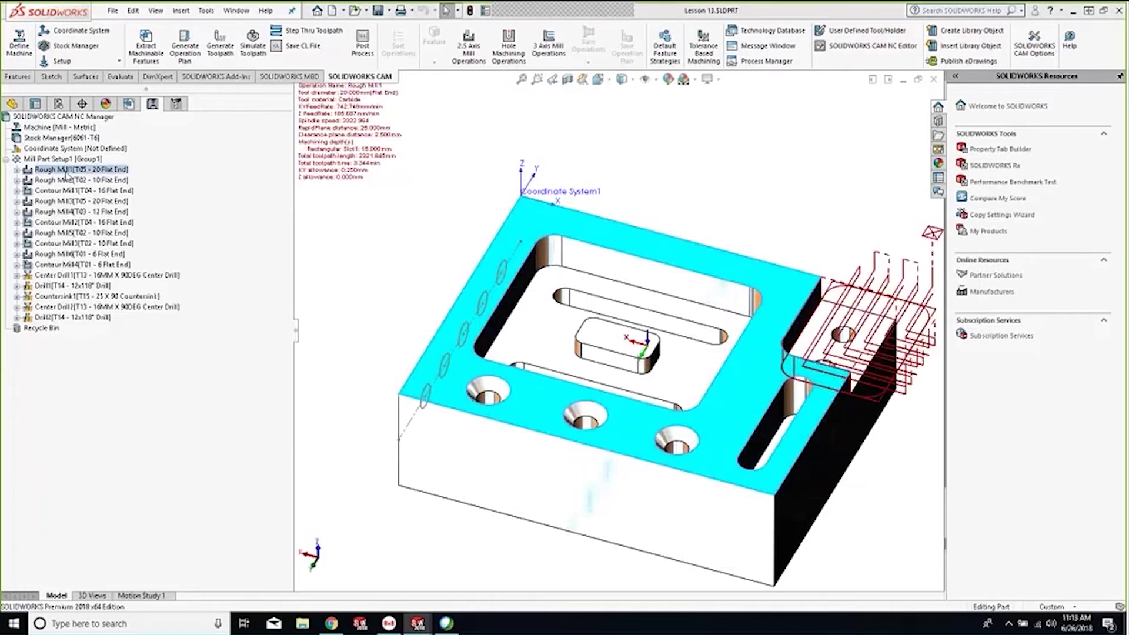
double_click(67, 170)
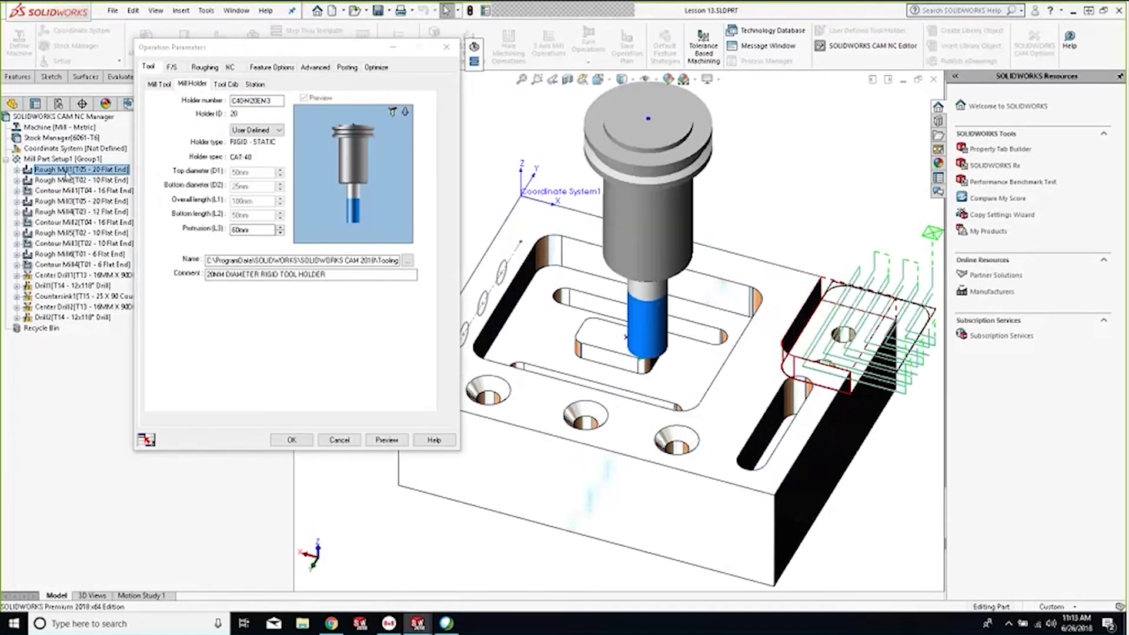
middle_drag(739, 411, 771, 374)
click(307, 52)
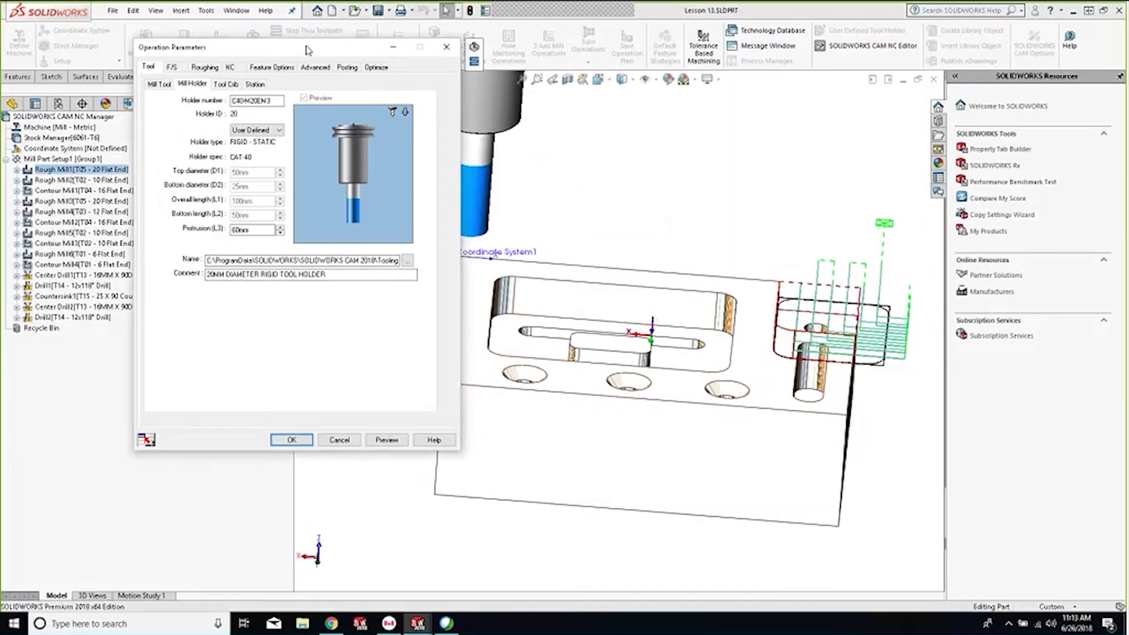
drag(309, 47, 245, 97)
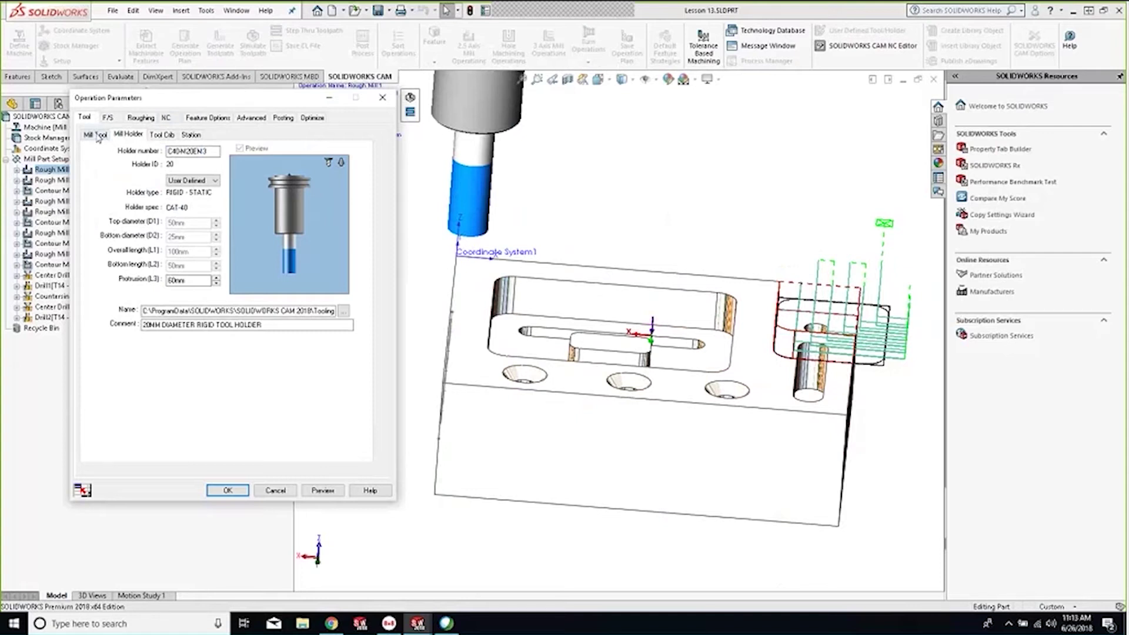
click(97, 135)
Examine Rough Mill1's tool crib and the tool types that can be added from the library, leaving the operation unchanged
click(162, 135)
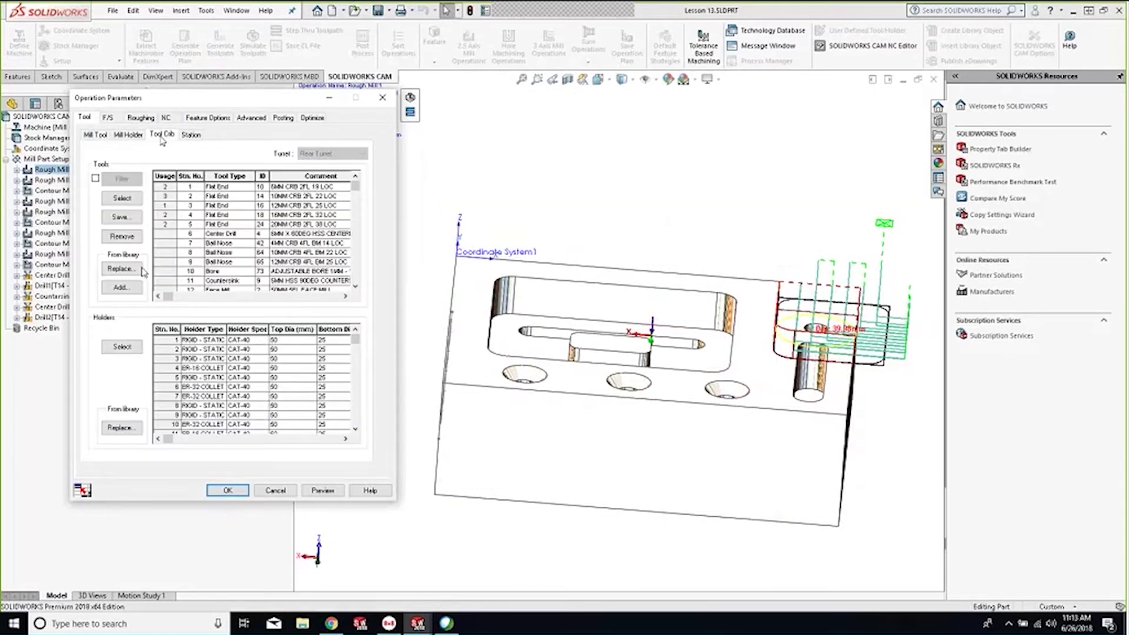
click(122, 287)
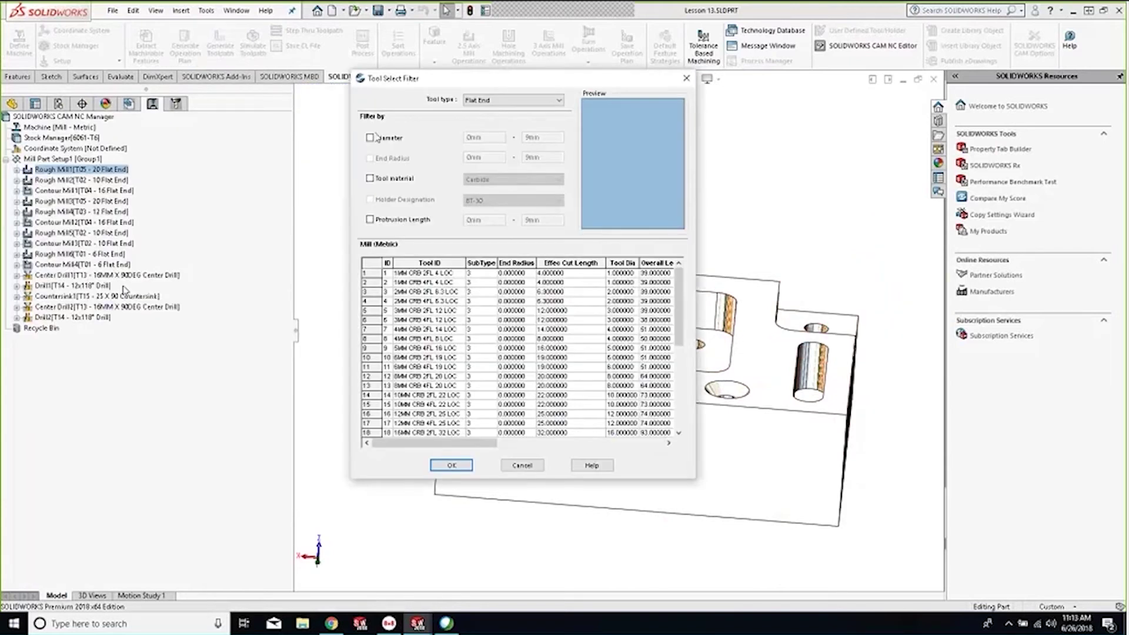
click(510, 101)
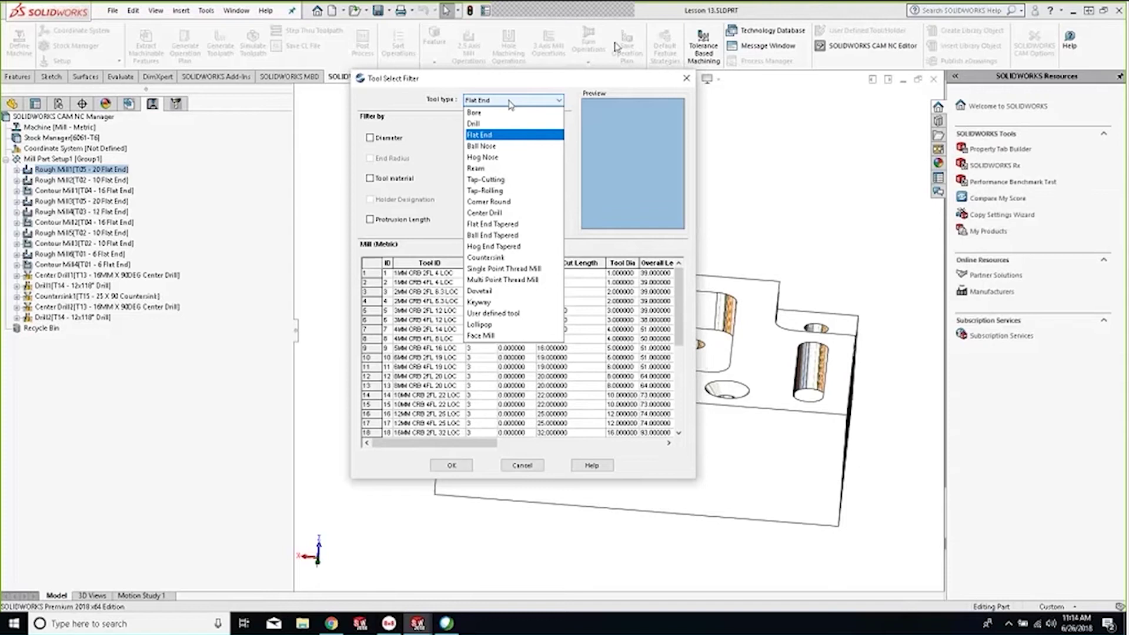
click(686, 78)
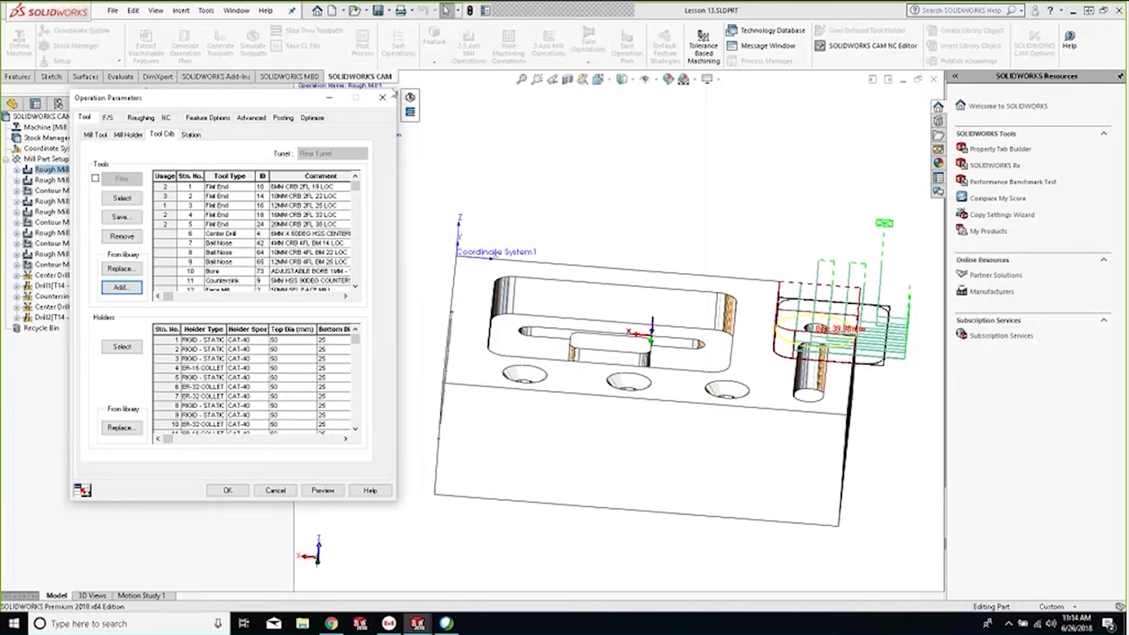
click(383, 97)
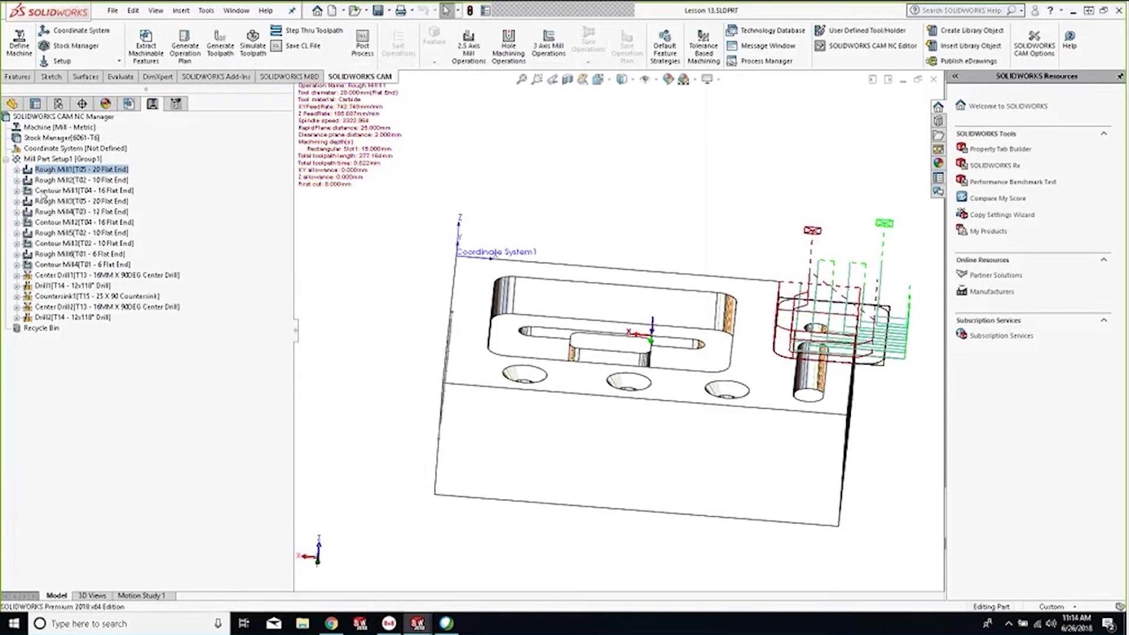
Simulate material removal for all toolpaths, starting at reduced speed and raising it to the maximum until the end
mouse_move(63, 183)
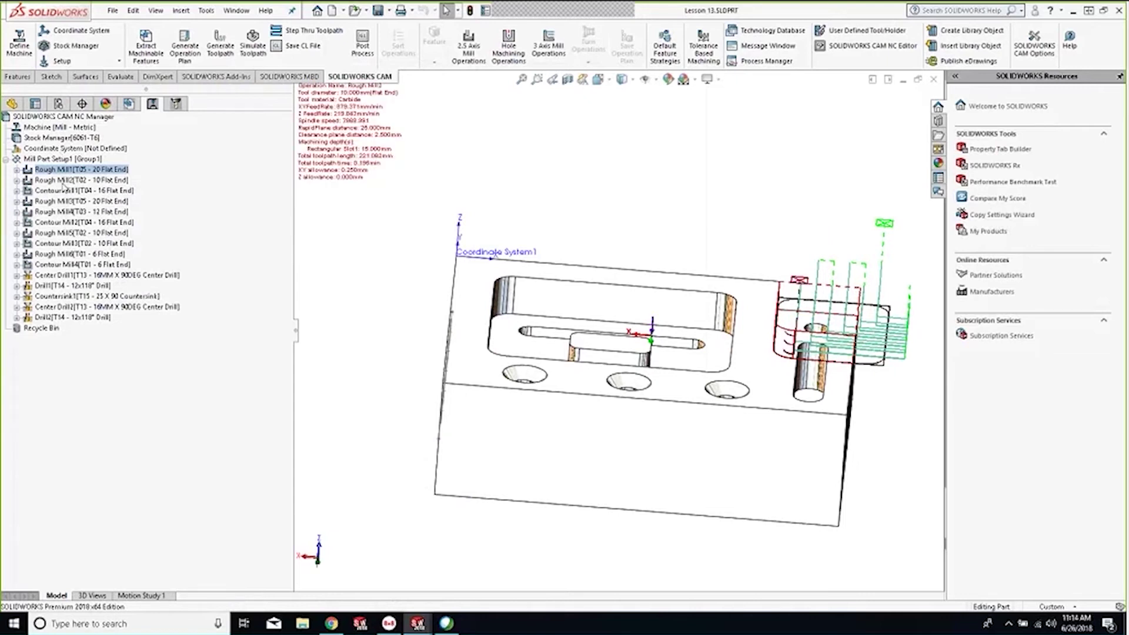
key(ctrl+7)
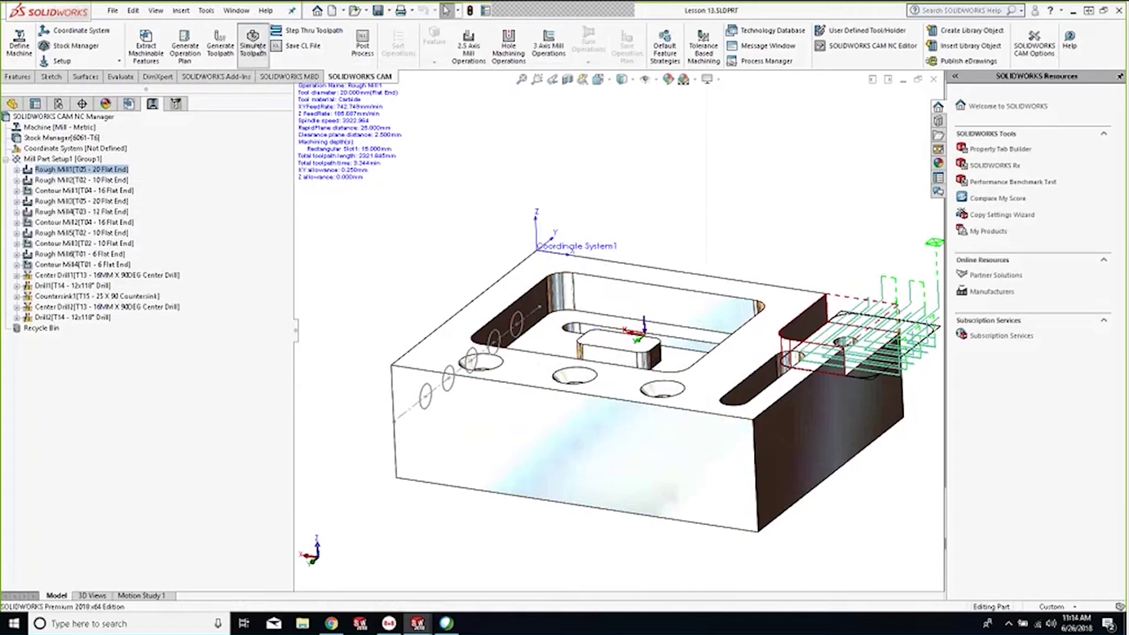
click(254, 47)
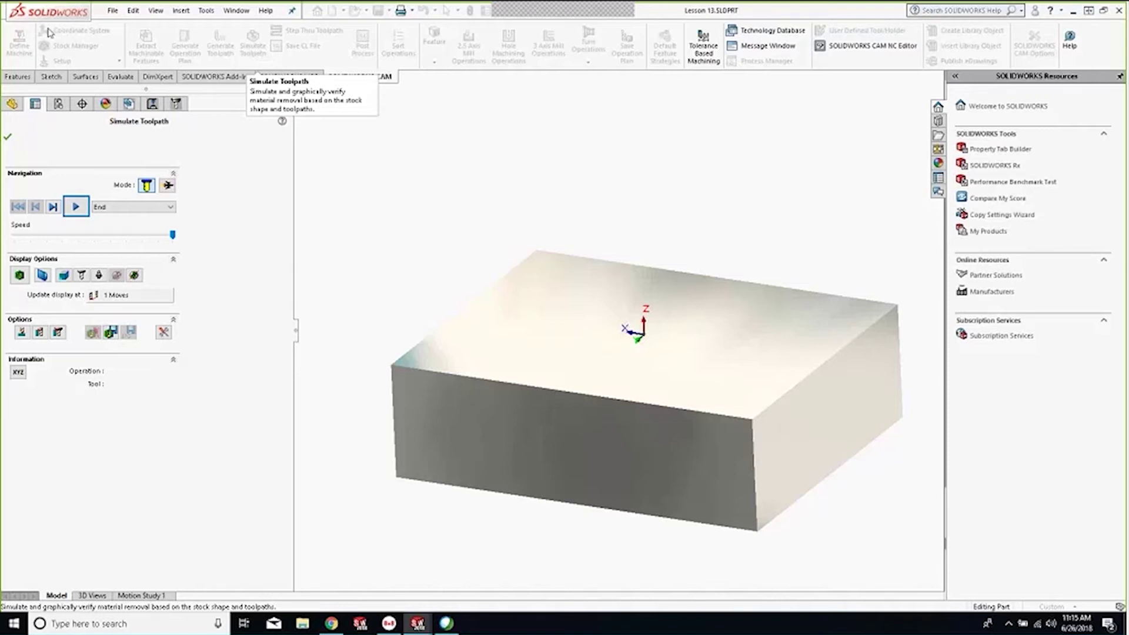
drag(172, 235, 94, 234)
click(75, 206)
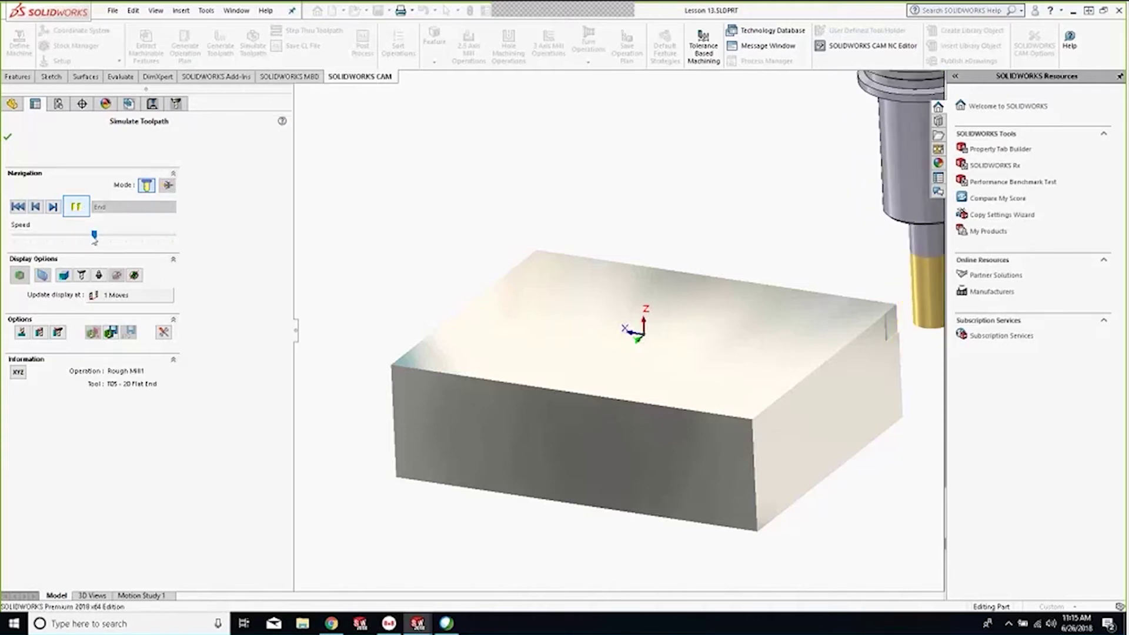
drag(97, 237, 151, 238)
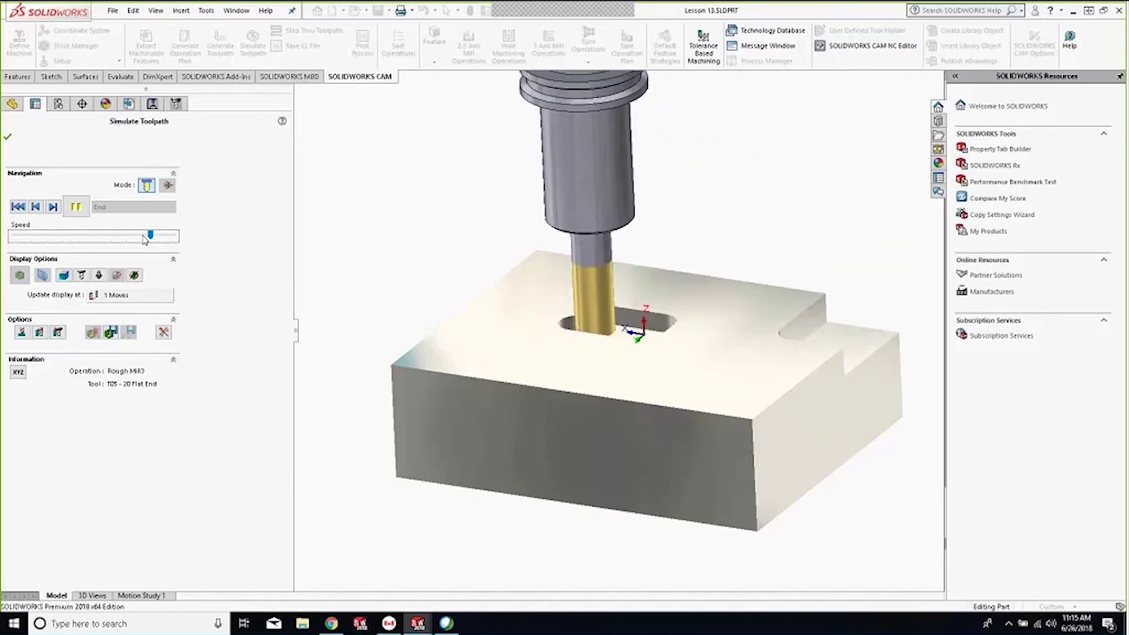
drag(146, 238, 185, 241)
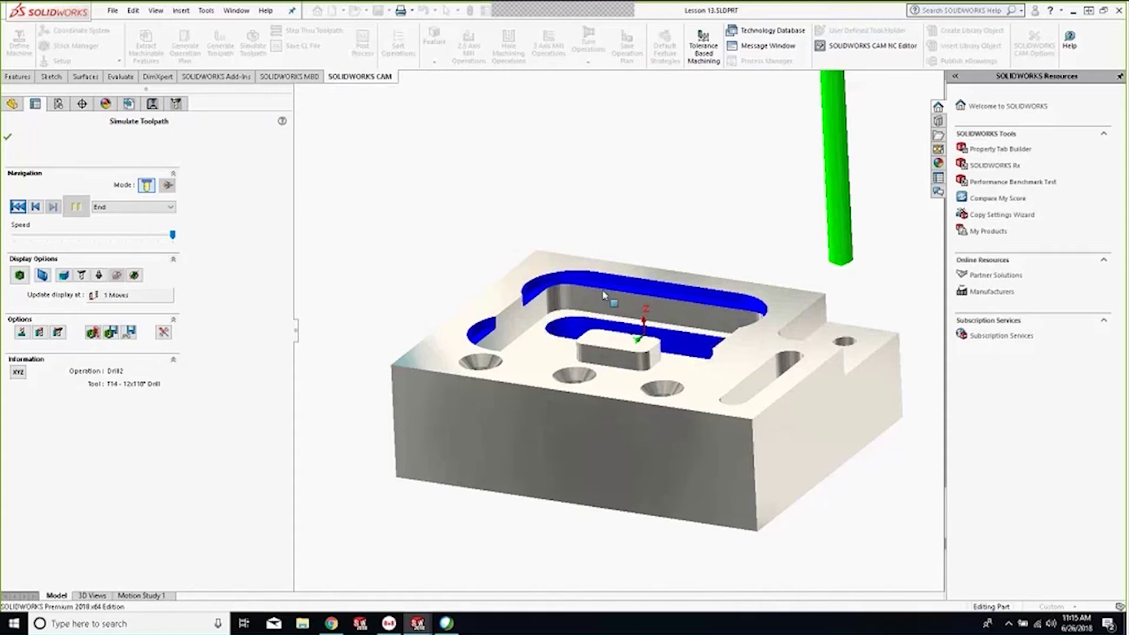
Inspect the simulated pocket walls, then show the target part as translucent with the stock hidden
scroll(556, 293, up, 5)
scroll(487, 313, up, 2)
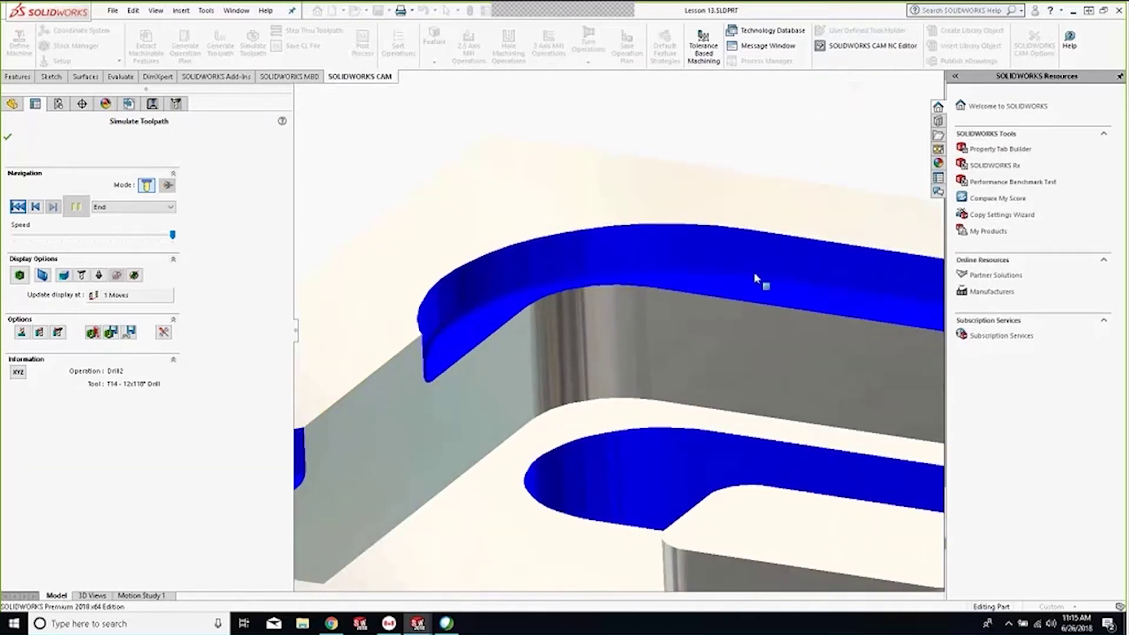
click(134, 275)
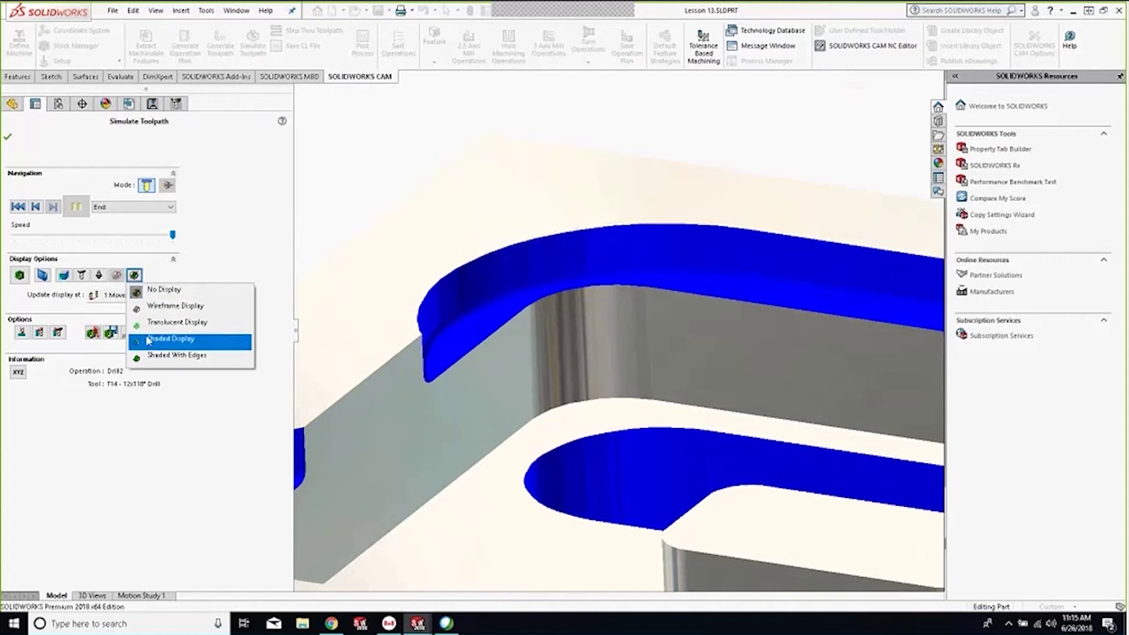
click(171, 323)
click(63, 274)
click(97, 330)
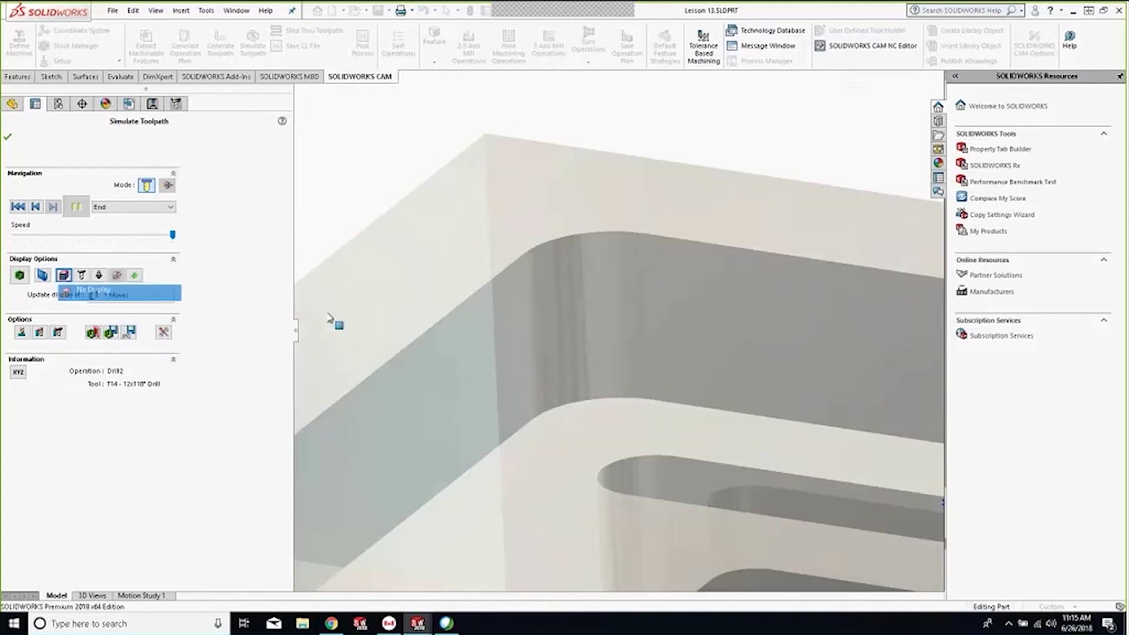
key(f)
middle_drag(551, 384, 567, 371)
Return the stock to shaded display, hide the target part, and inspect the pocket differences before closing the simulation
click(63, 275)
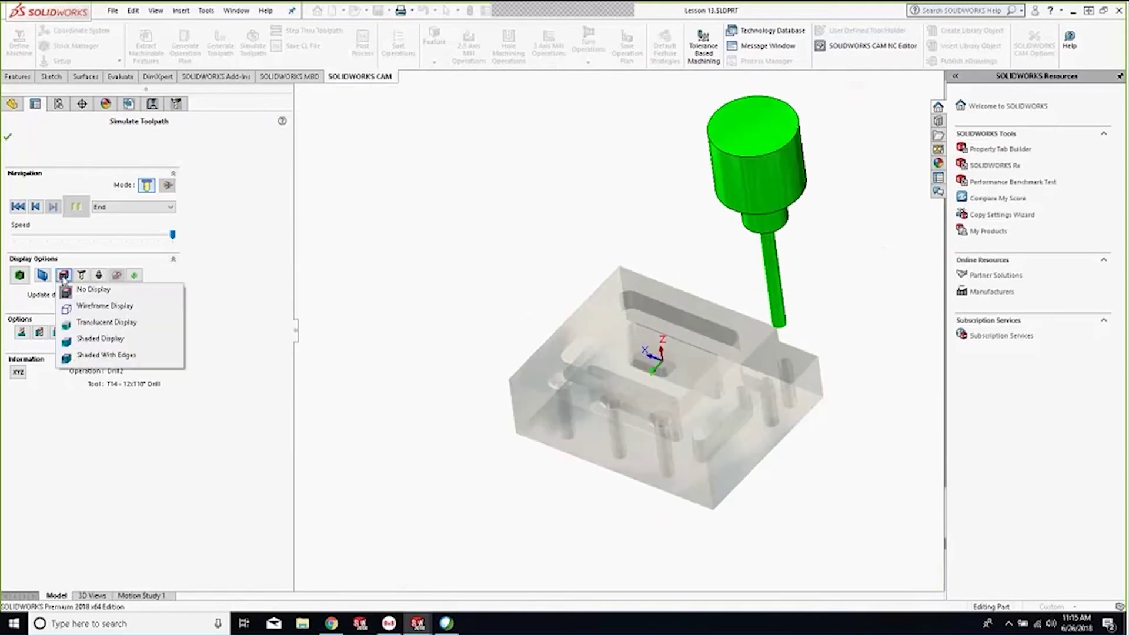
click(88, 339)
click(134, 275)
click(148, 290)
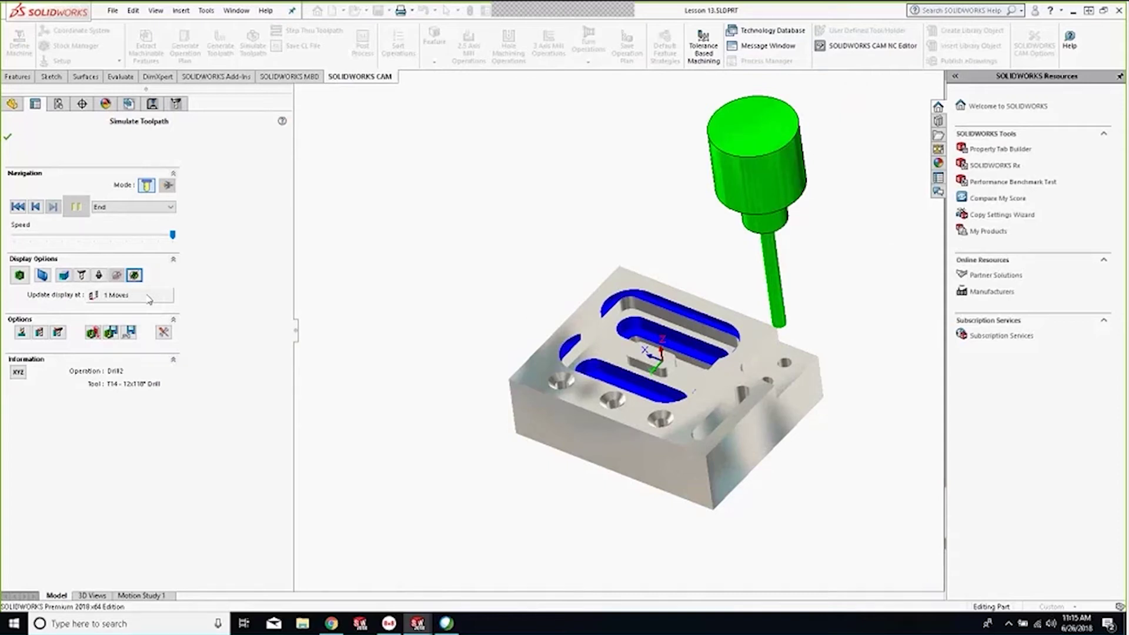
scroll(641, 317, down, 5)
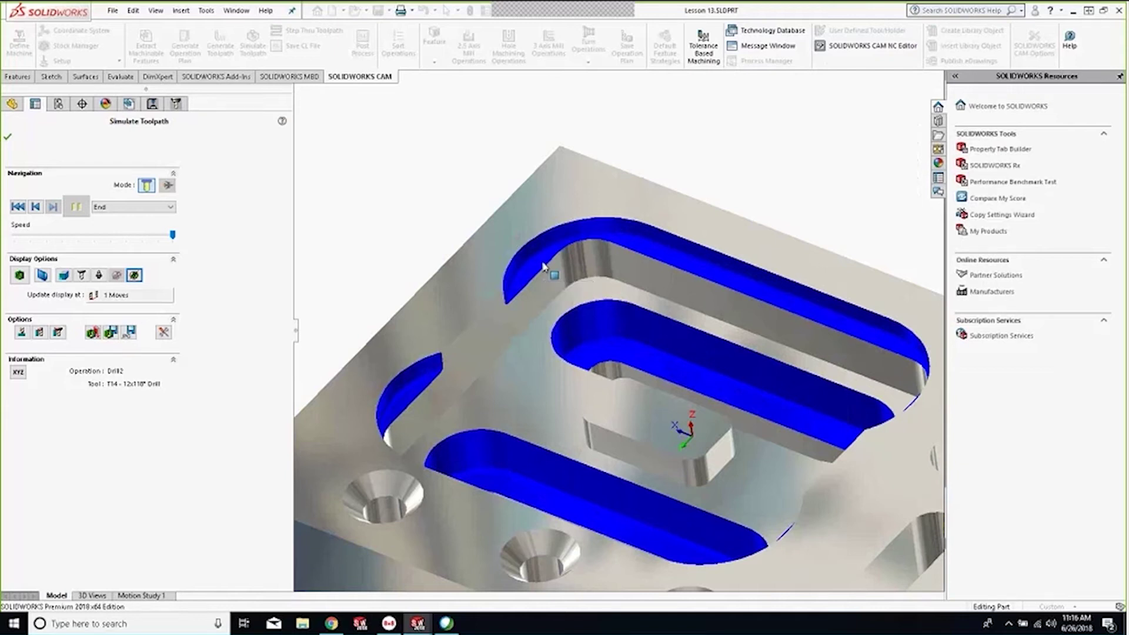
click(7, 136)
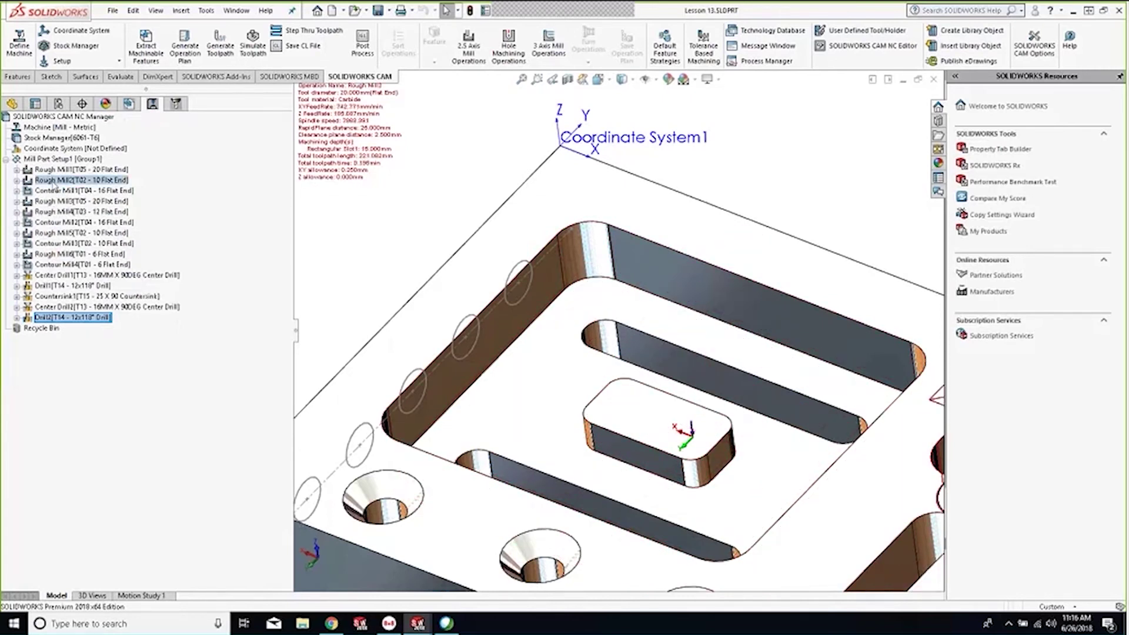
Check the holder and protrusion length of the Rough Mill2 operation
click(52, 181)
double_click(53, 181)
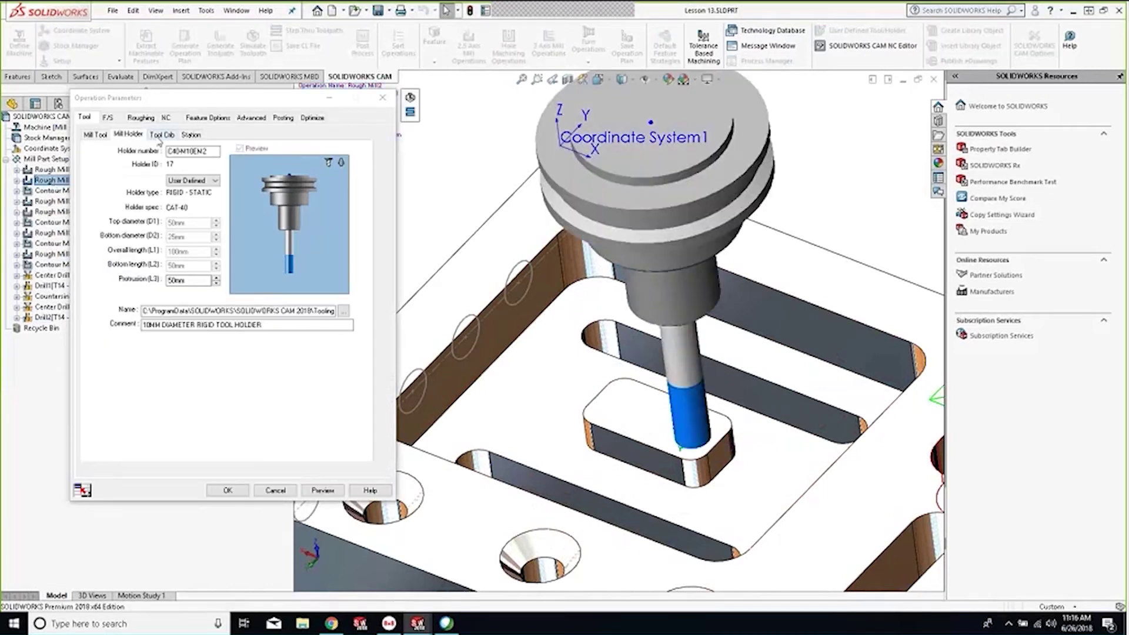
double_click(176, 281)
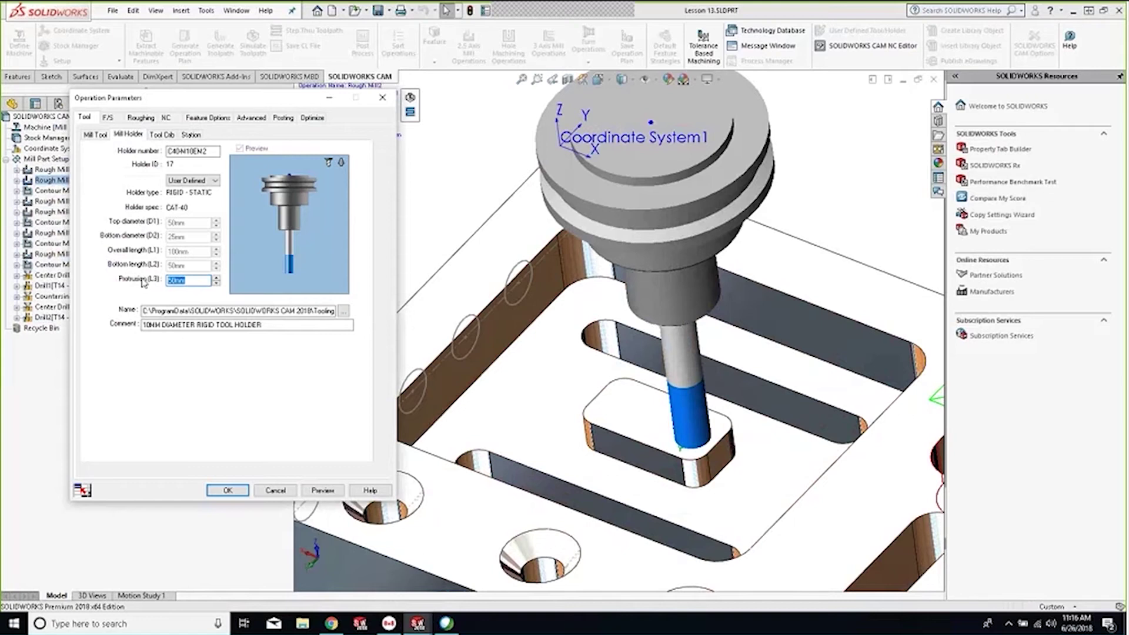
click(228, 490)
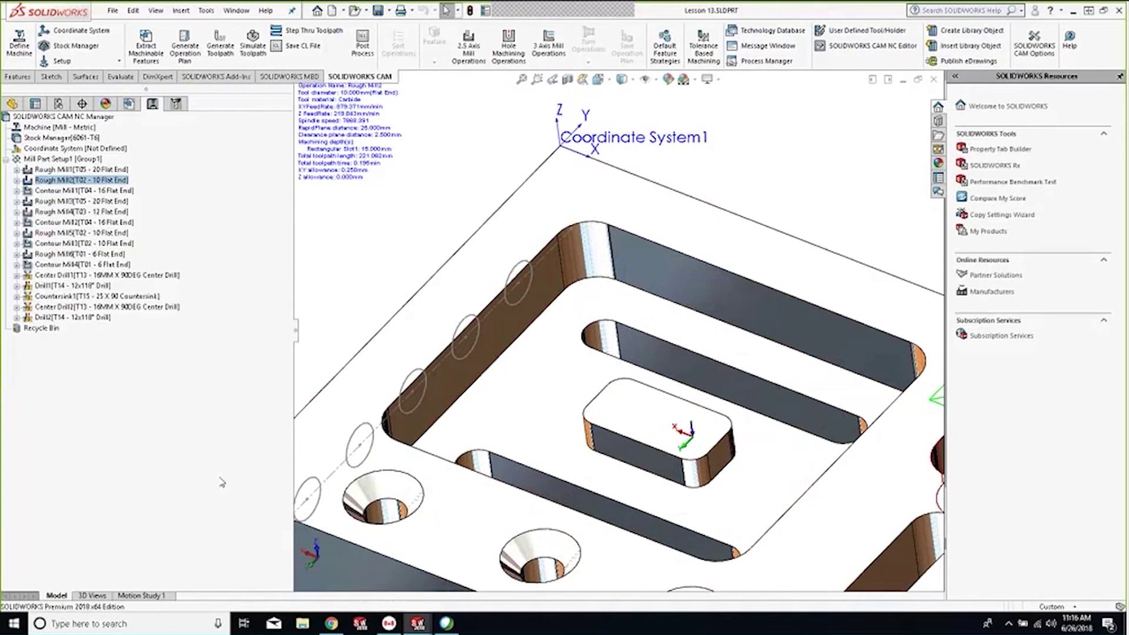
Review the available post processors in the machine definition and keep M3AXIS-TUTORIAL active
key(f)
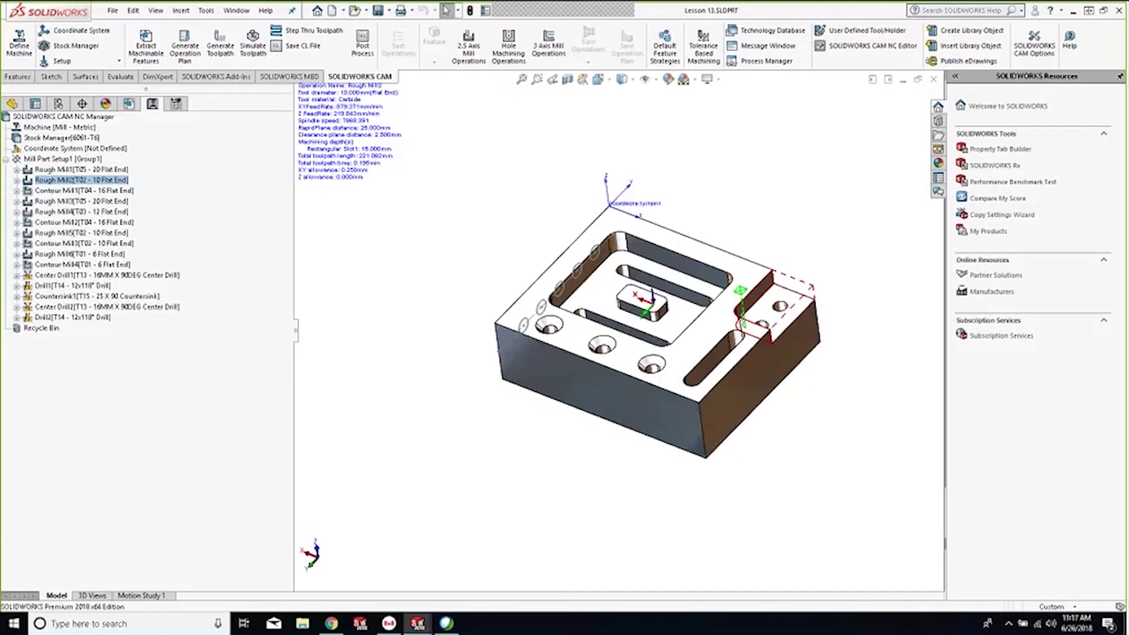
click(258, 40)
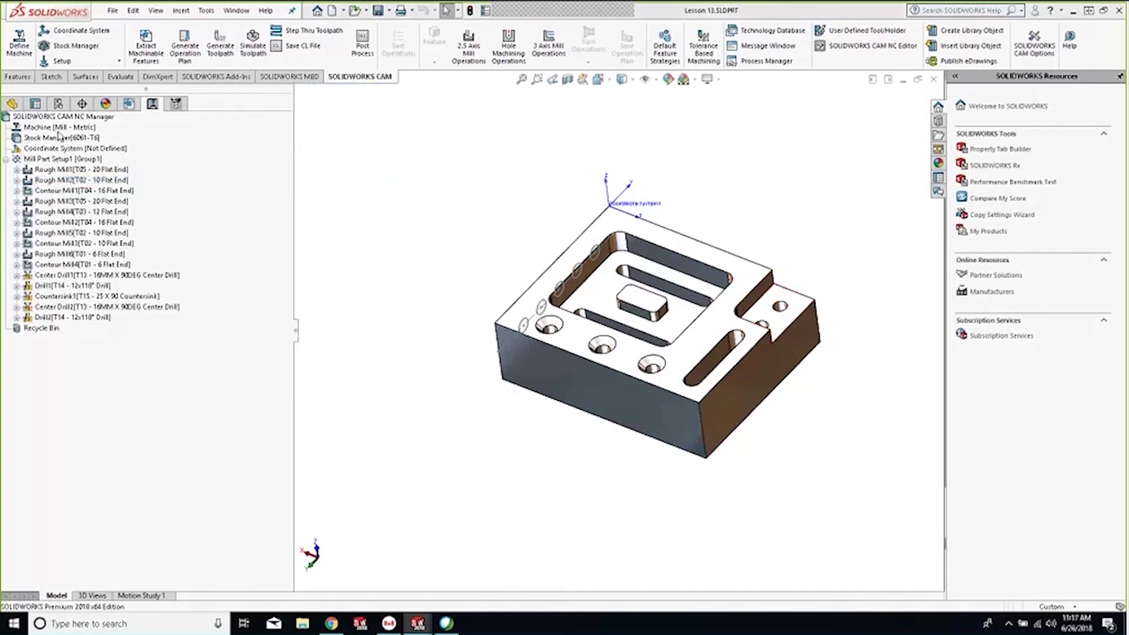
double_click(59, 127)
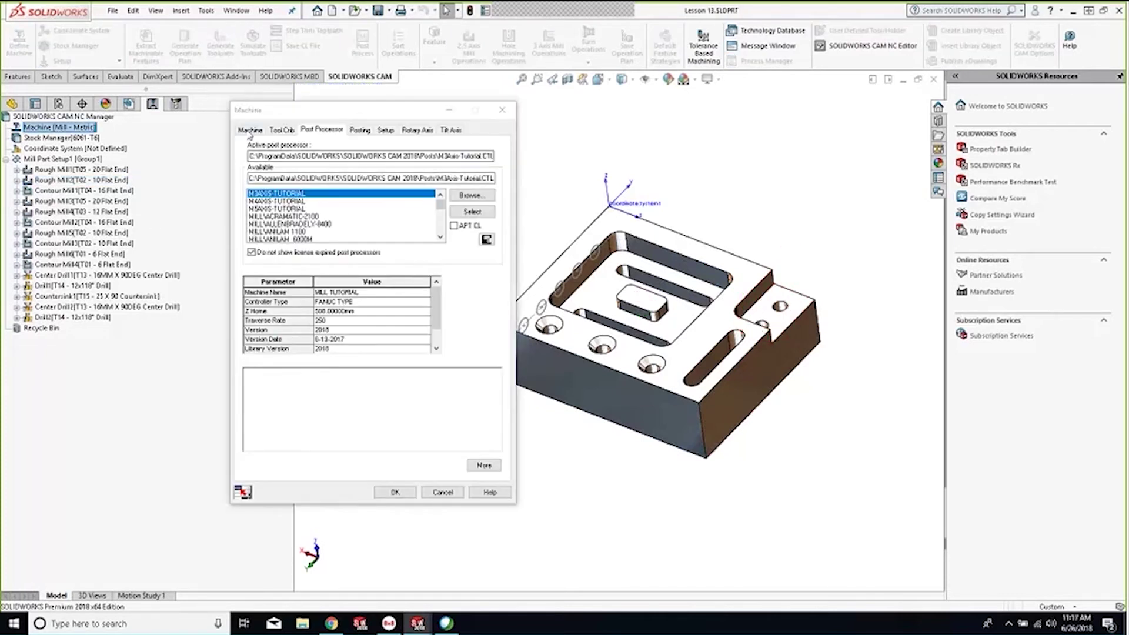
click(322, 130)
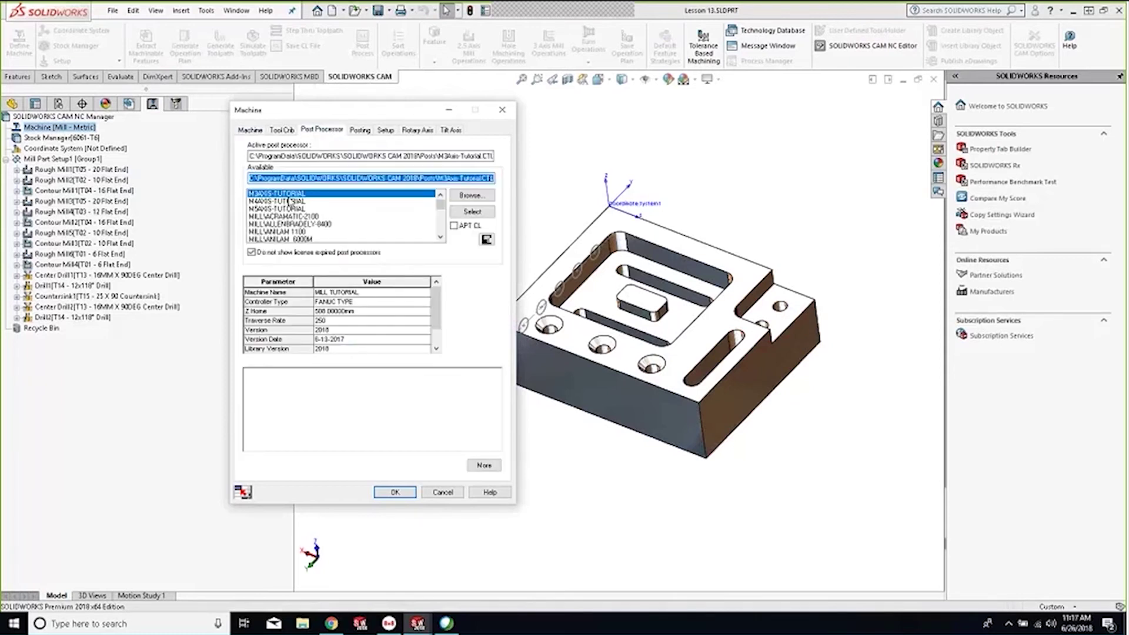
mouse_move(439, 209)
mouse_down()
mouse_move(441, 230)
mouse_move(441, 205)
mouse_up()
click(391, 494)
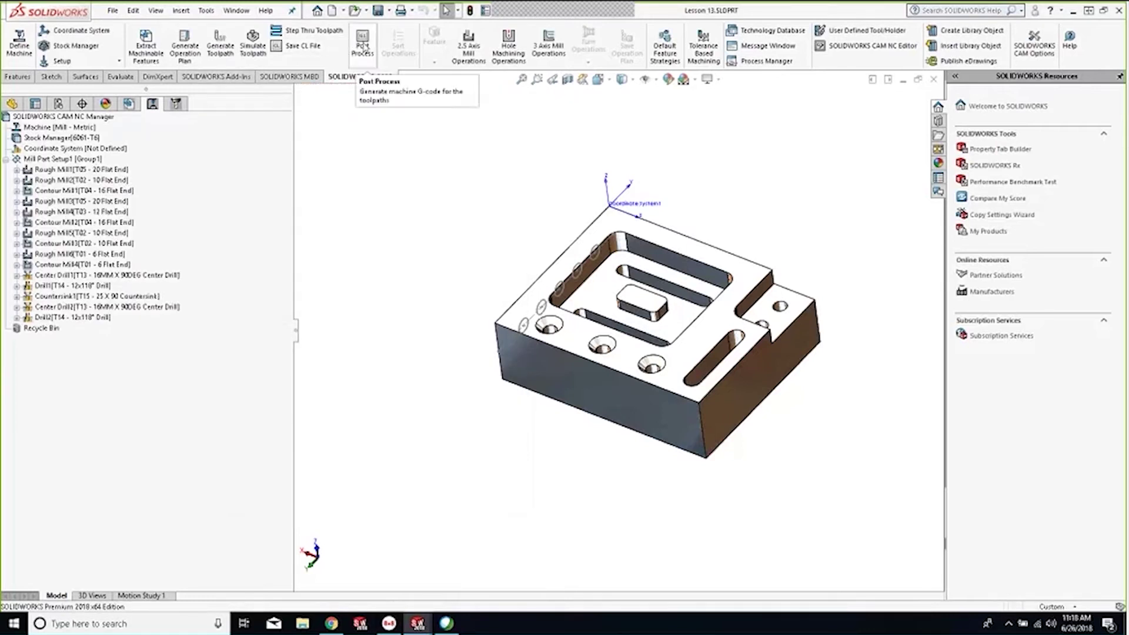
Post-process the toolpaths to the file Lesson 13.txt, replacing the existing output file, and generate the complete G-code
click(363, 46)
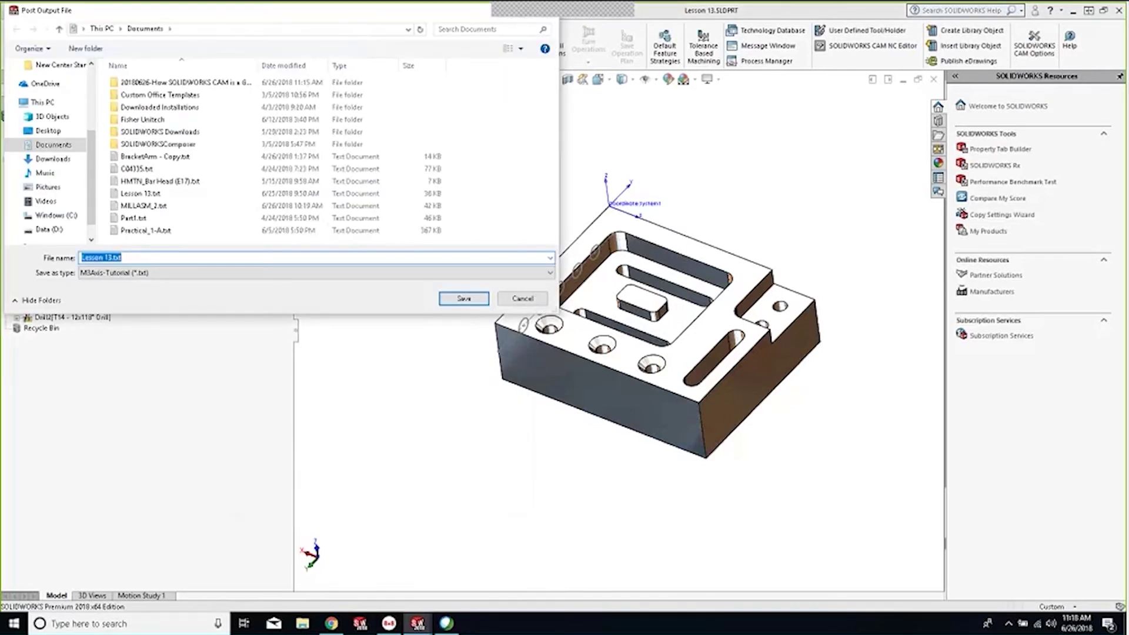
click(463, 298)
click(584, 315)
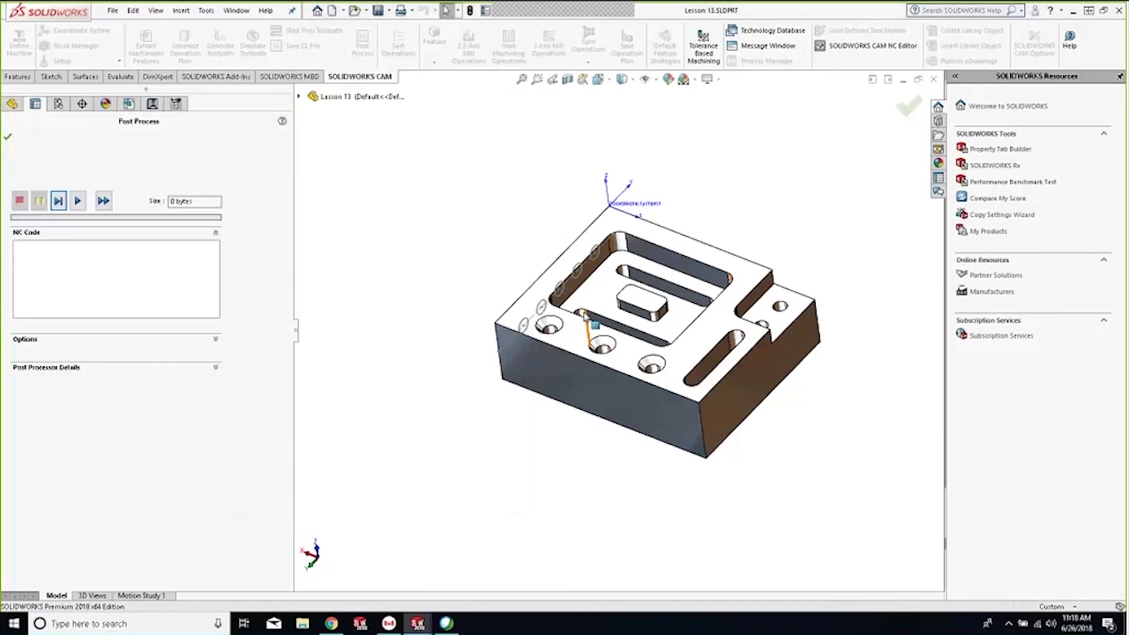
click(78, 201)
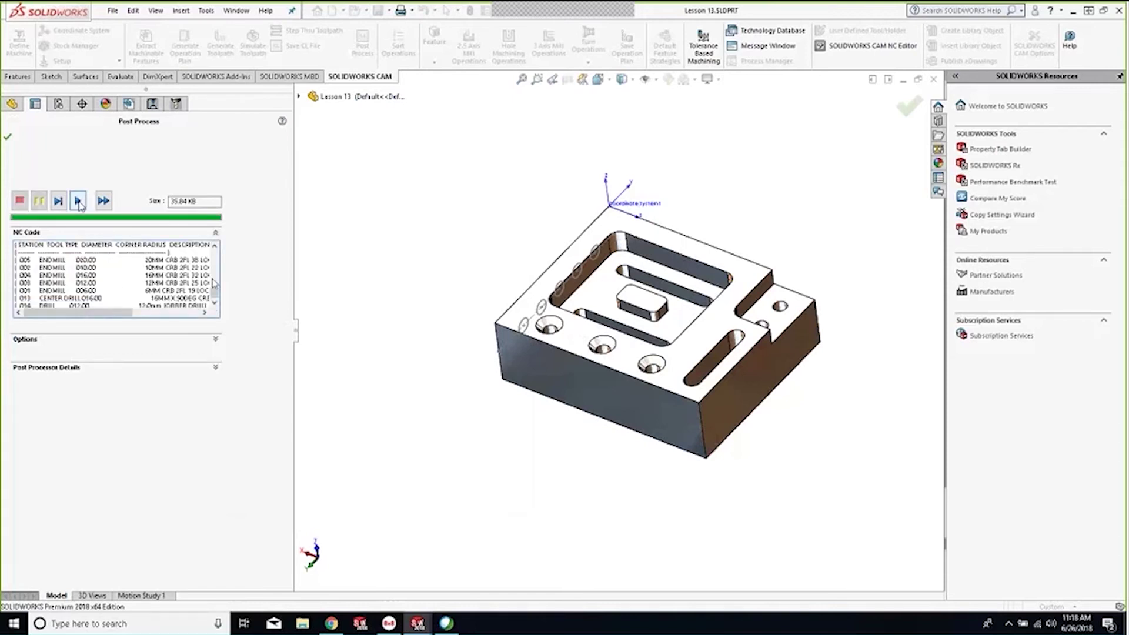
Review the generated NC code and the posting options, then finish so the program opens in the SOLIDWORKS CAM NC Editor
drag(215, 293, 220, 247)
scroll(88, 261, down, 1)
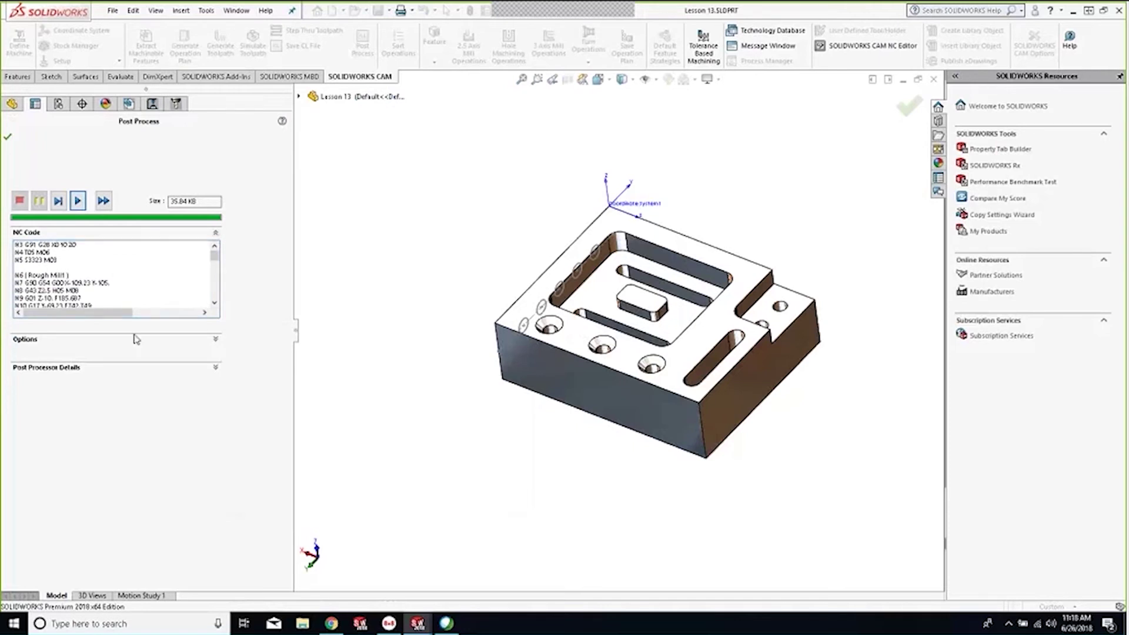
click(216, 340)
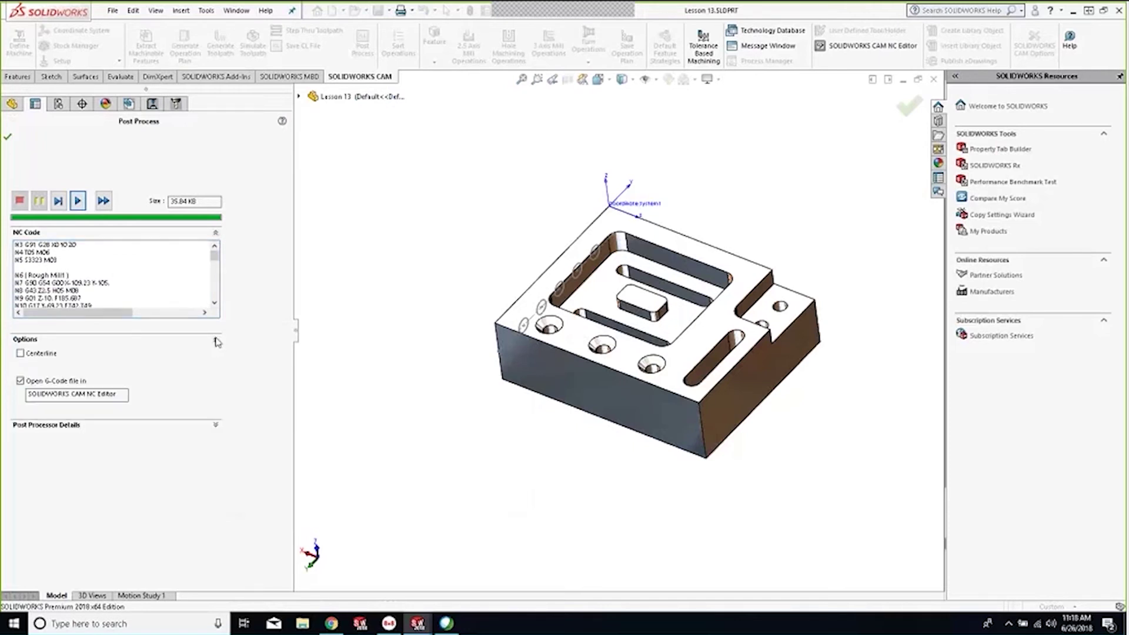
click(9, 137)
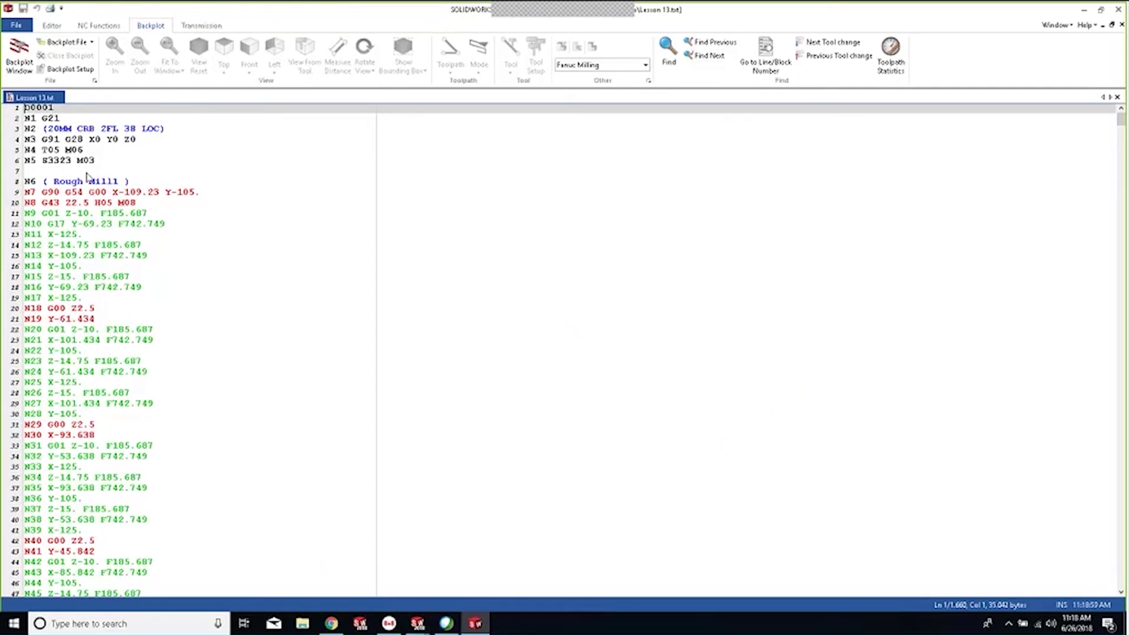
Examine the cutting and rapid move blocks of the Rough Mill1 operation in the G-code, from N7 to N19
click(45, 217)
drag(49, 217, 150, 298)
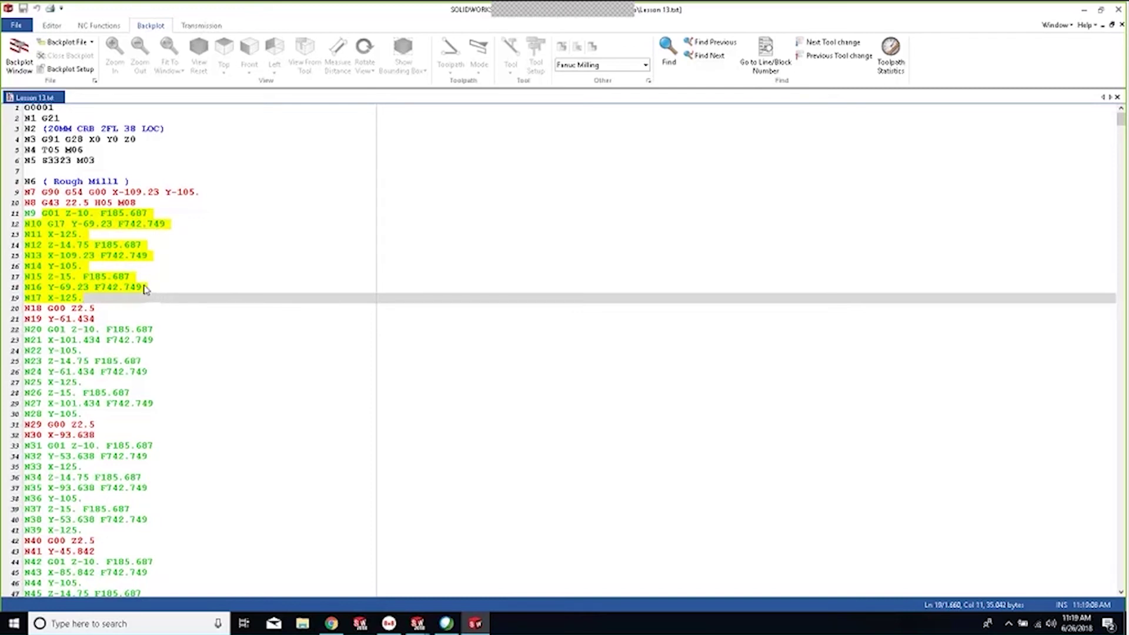
click(162, 203)
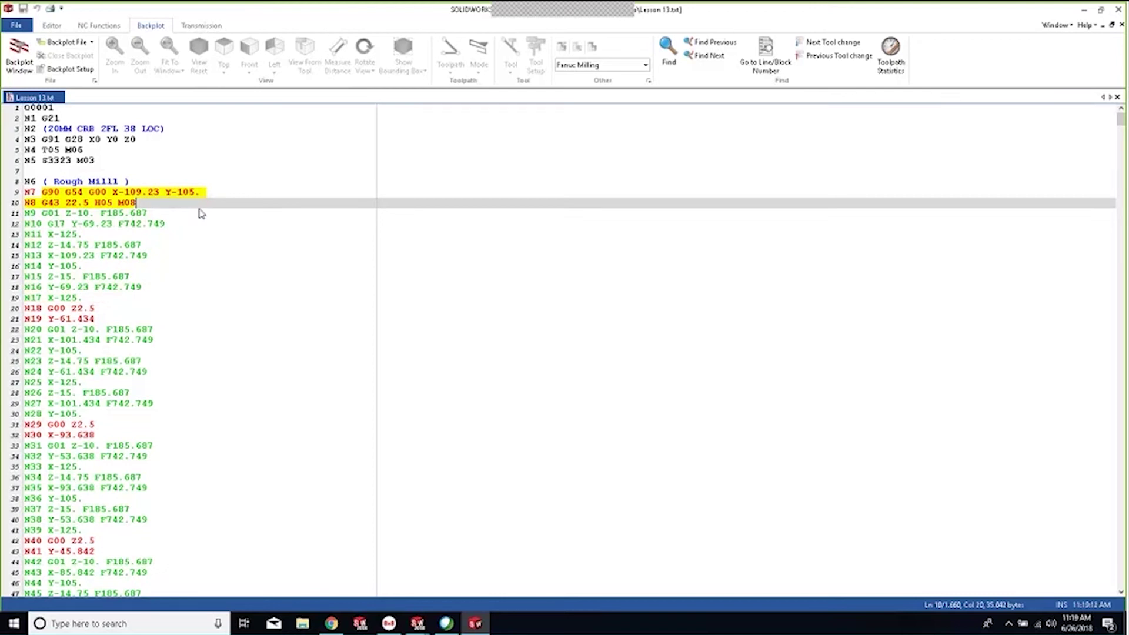
click(36, 308)
click(95, 318)
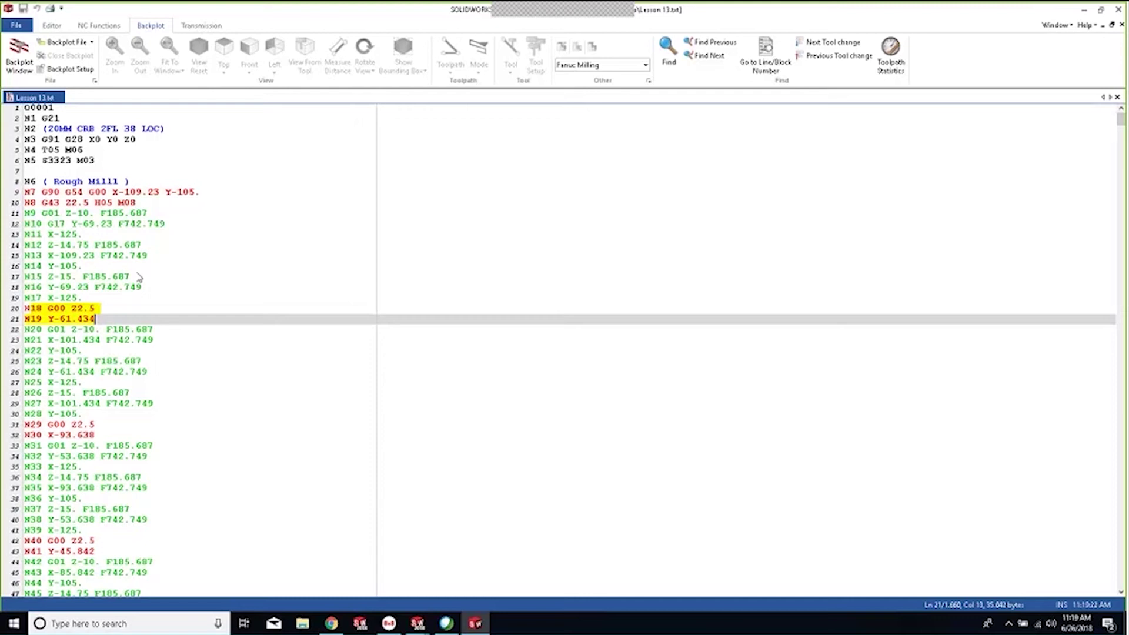
Check the DNC setup for Machine 1, close it unchanged, and return from the NC editor to the Lesson 13 part
click(198, 26)
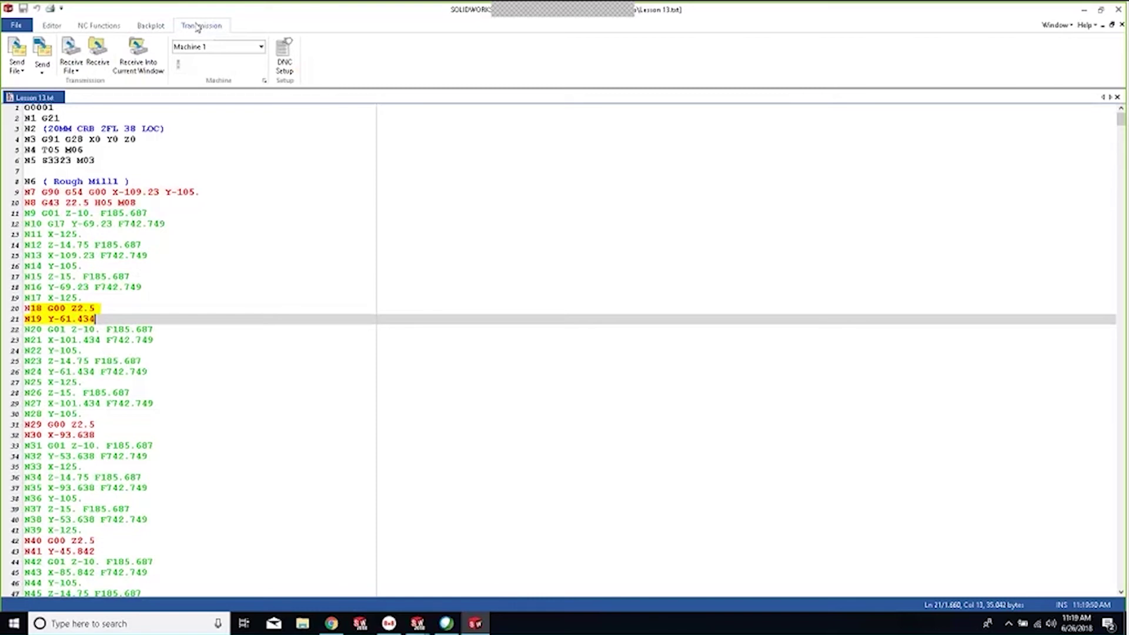
click(285, 58)
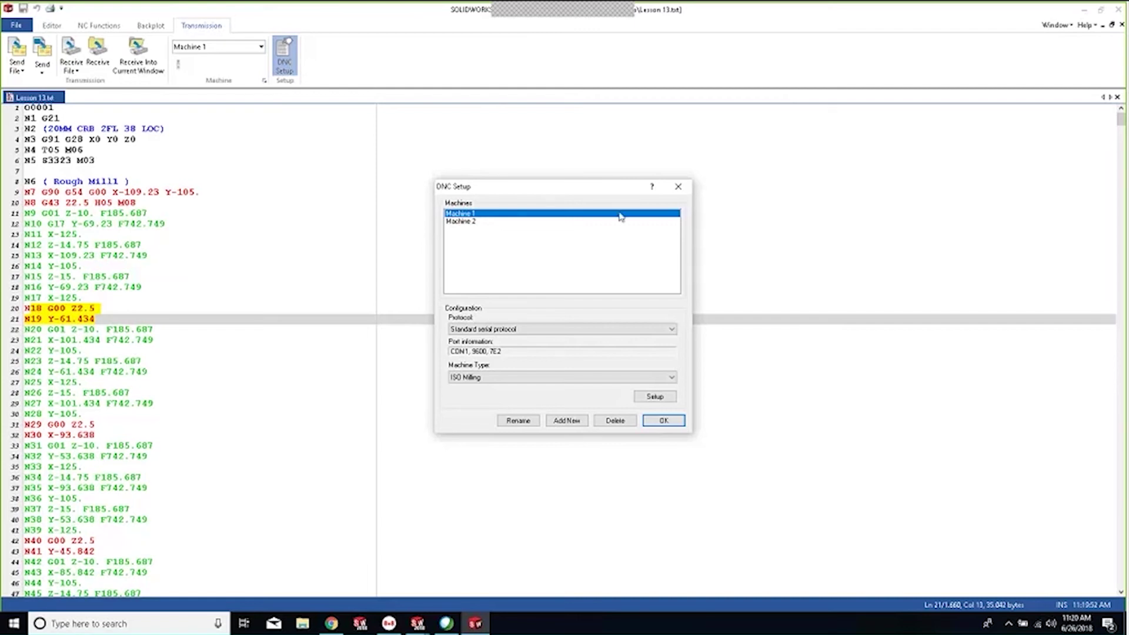
click(685, 191)
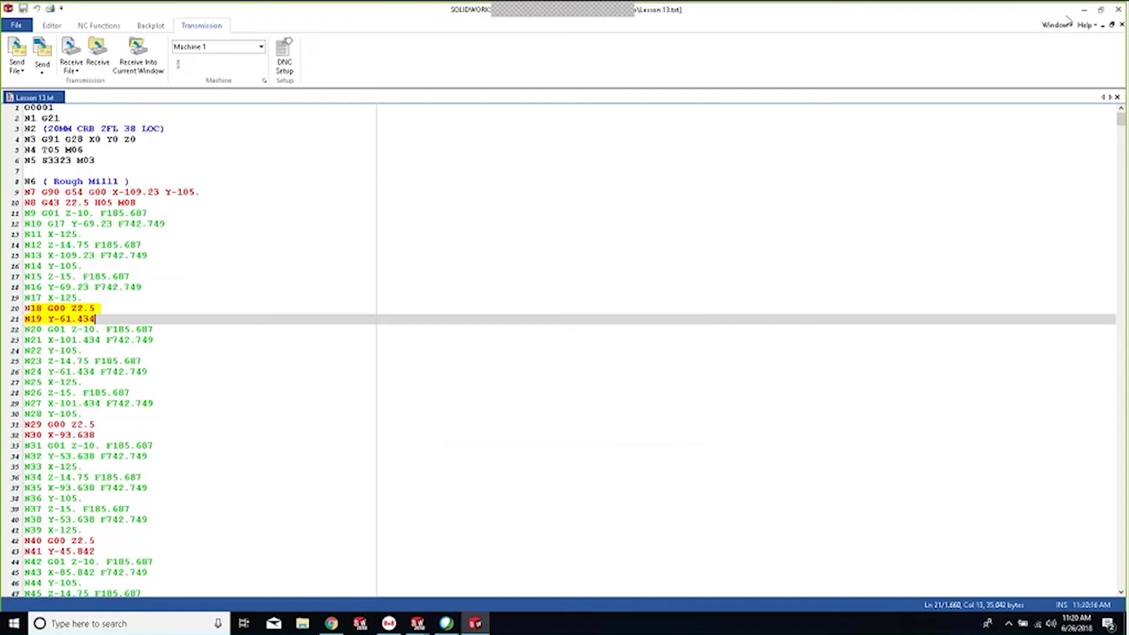
click(1084, 10)
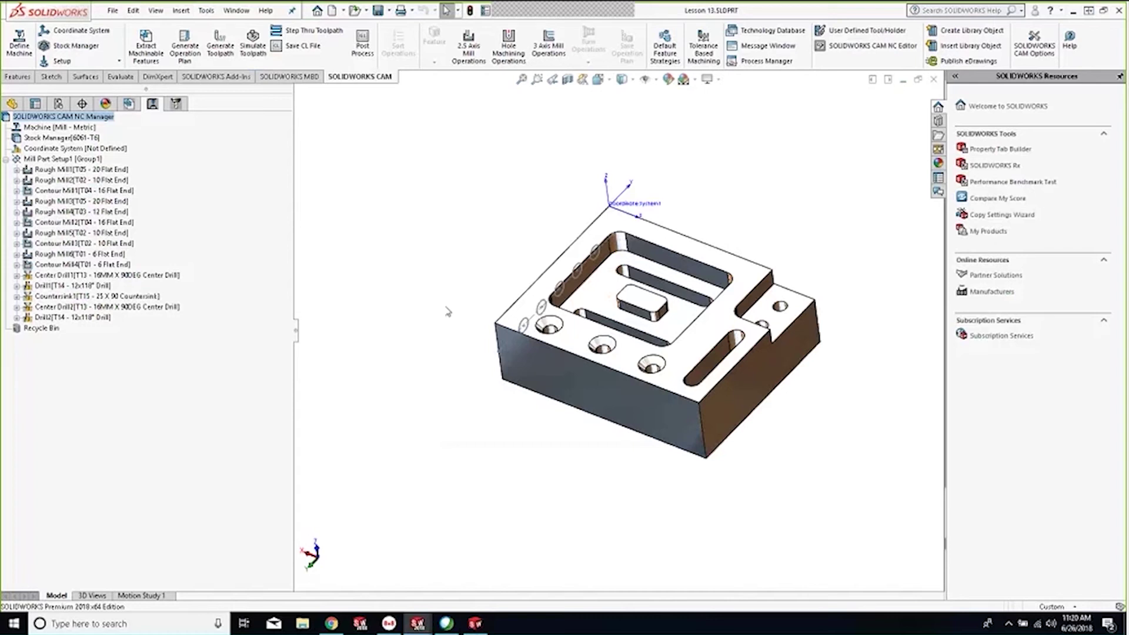
Look over the metric mill machines, strategies and tool cribs in the Technology Database, then close it
mouse_move(50, 195)
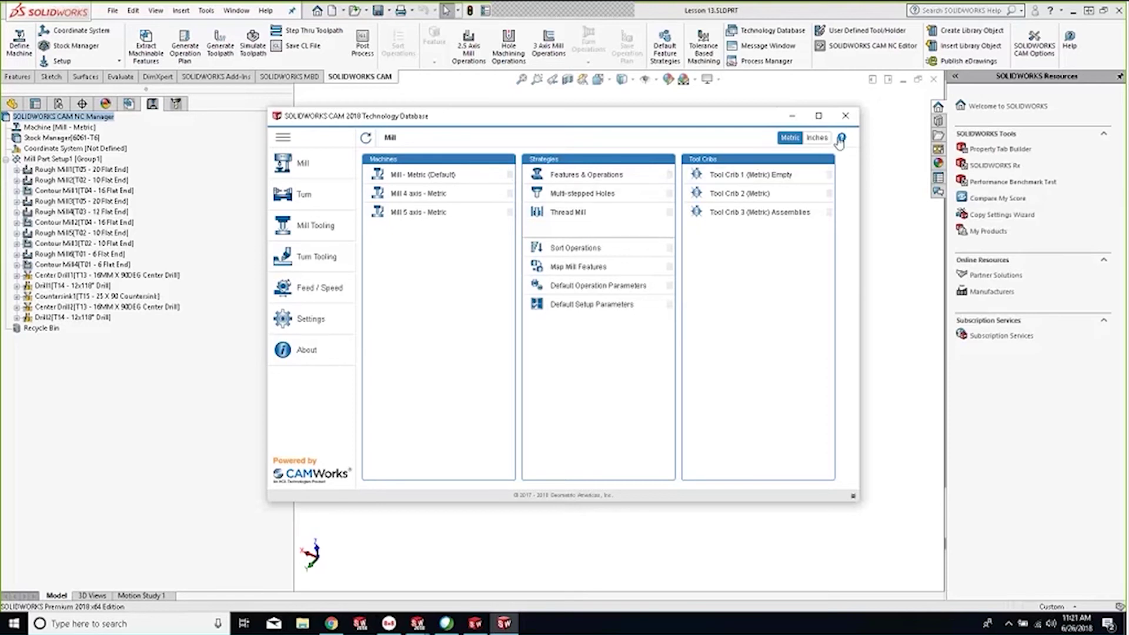
click(845, 116)
Save the operation plan of Obround Pocket1 to the Technology Database as a new feature condition under the Rough-Finish strategy
mouse_move(141, 279)
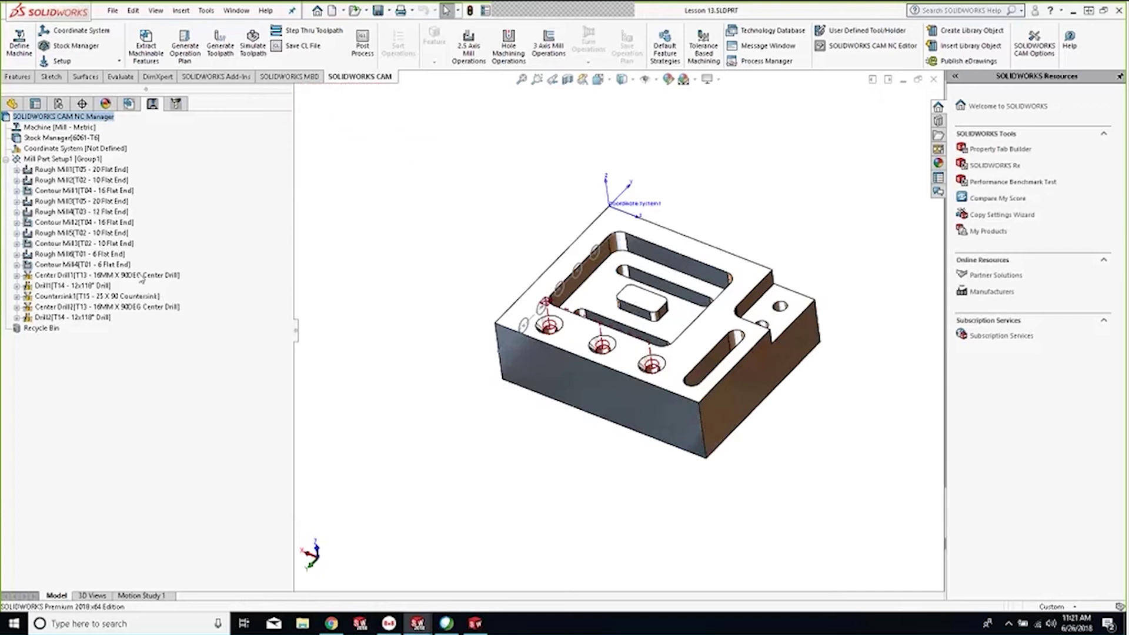
click(70, 180)
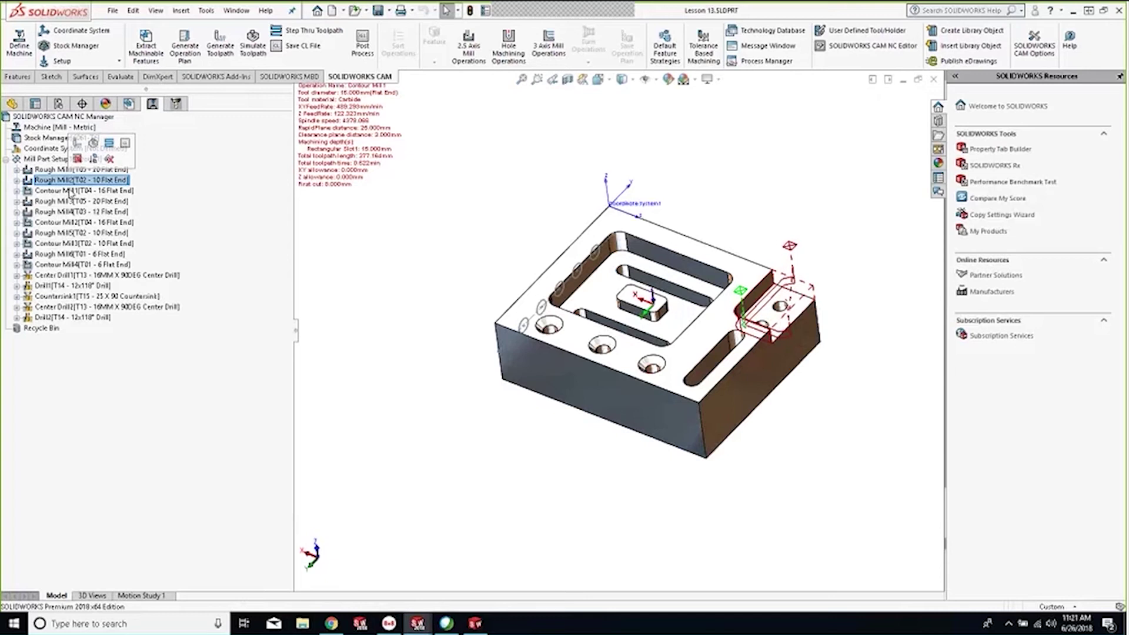
click(130, 105)
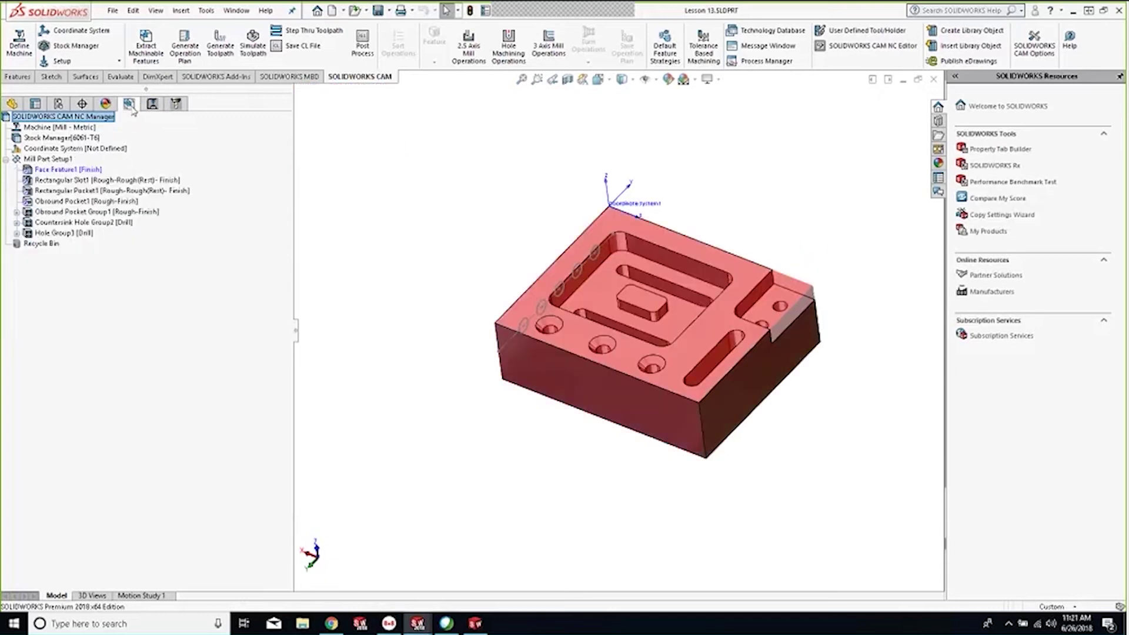
right_click(69, 202)
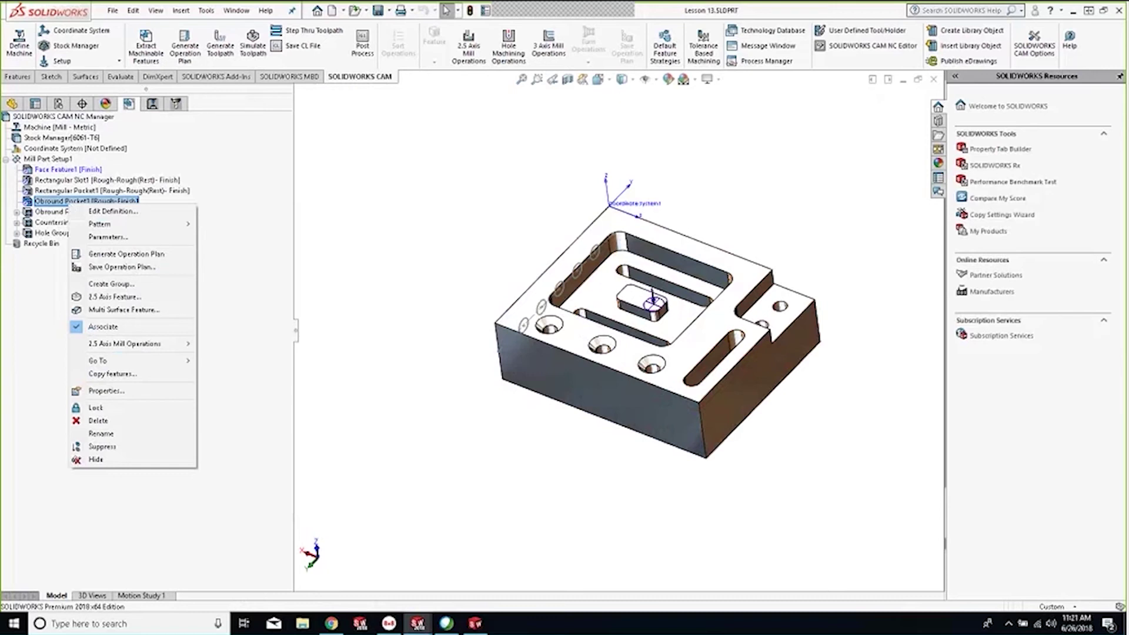
click(109, 267)
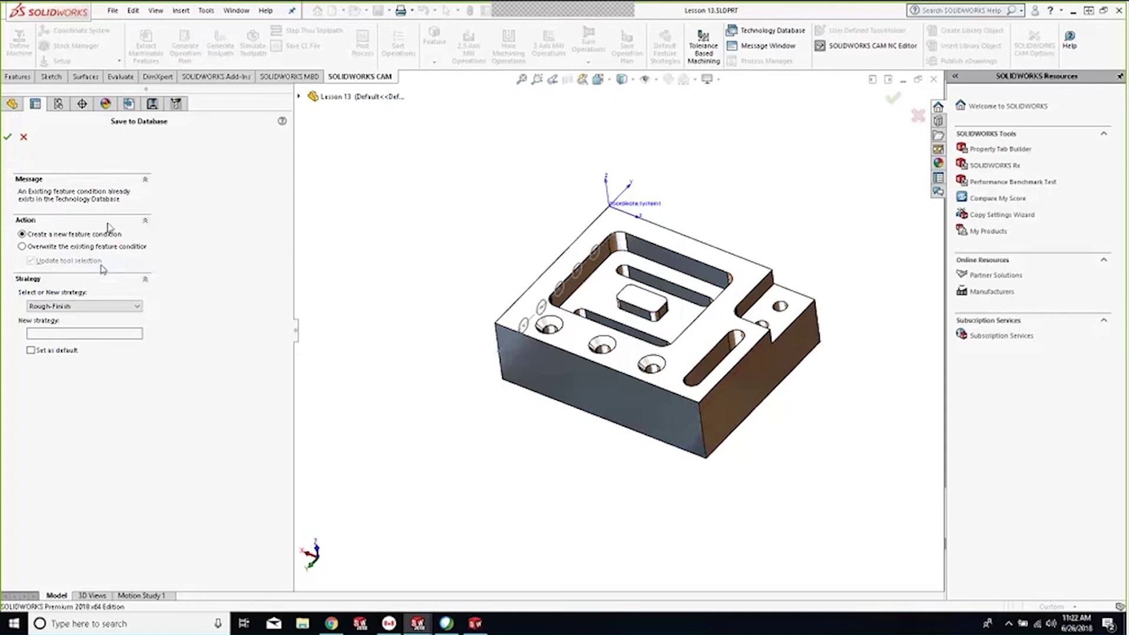
click(8, 137)
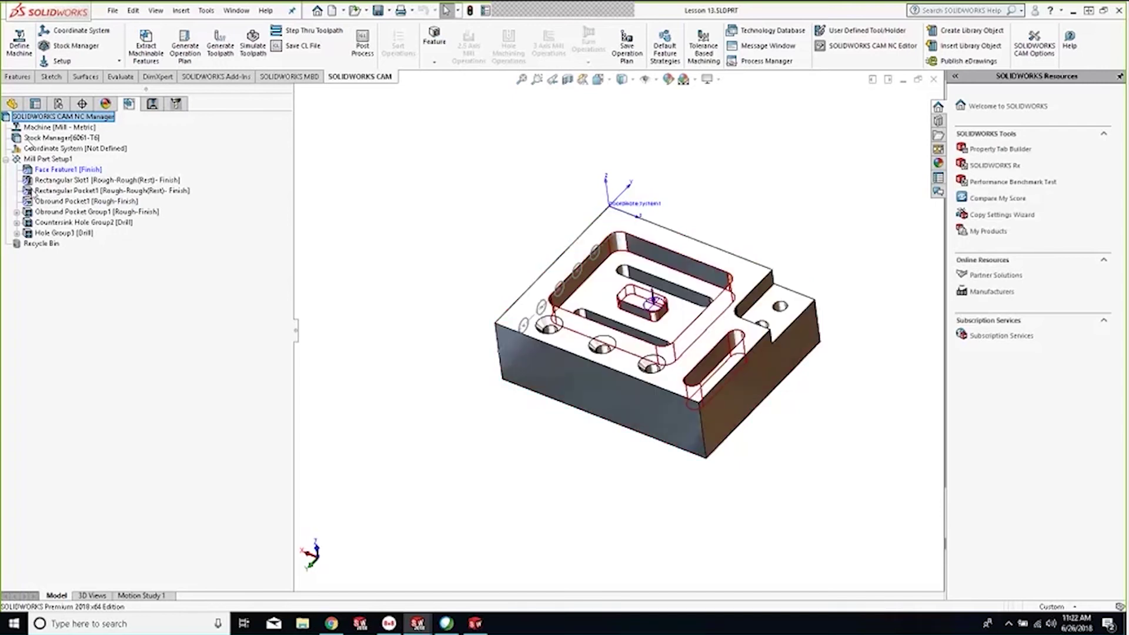
Switch to the MILLASM_2 assembly and examine the tombstone fixture with its vises and mounted parts
mouse_move(415, 627)
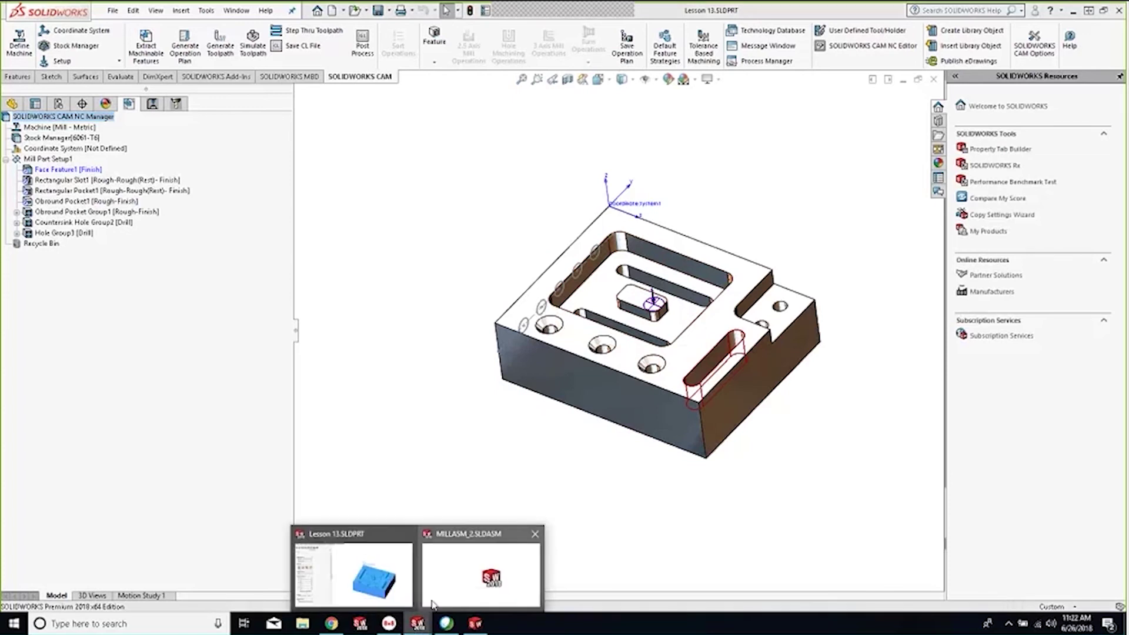
click(462, 590)
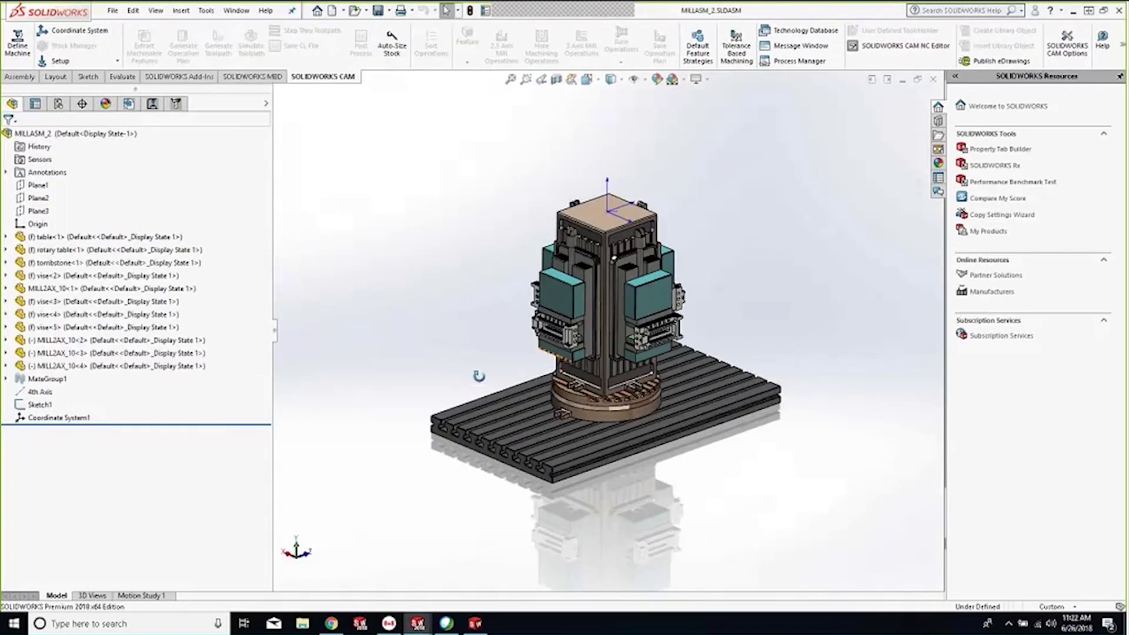
middle_drag(479, 376, 479, 330)
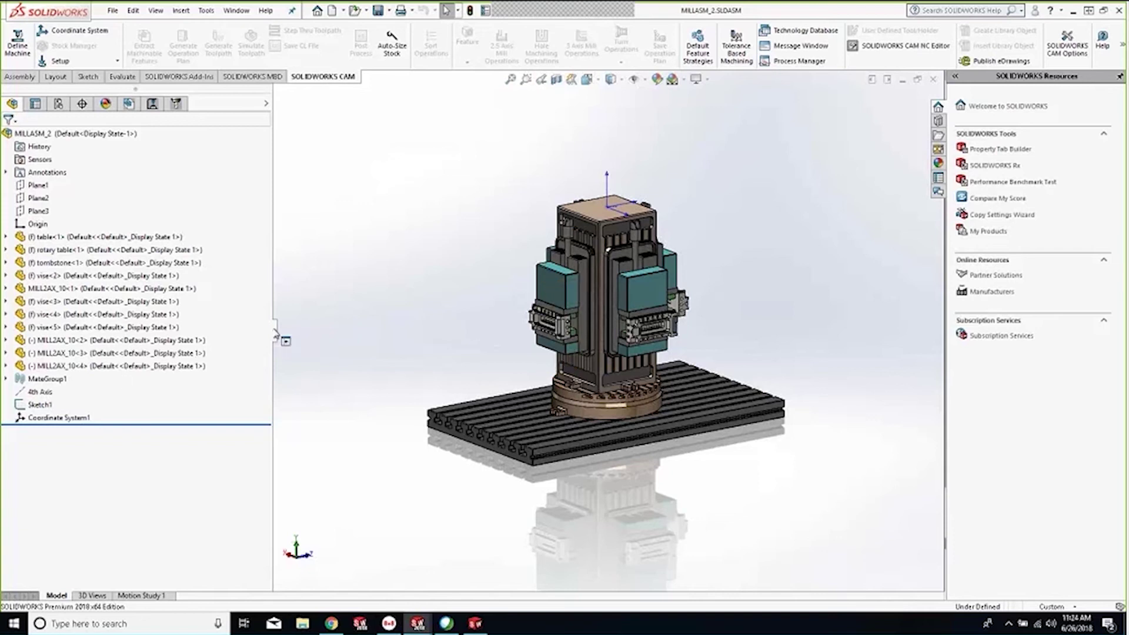
drag(273, 332, 320, 335)
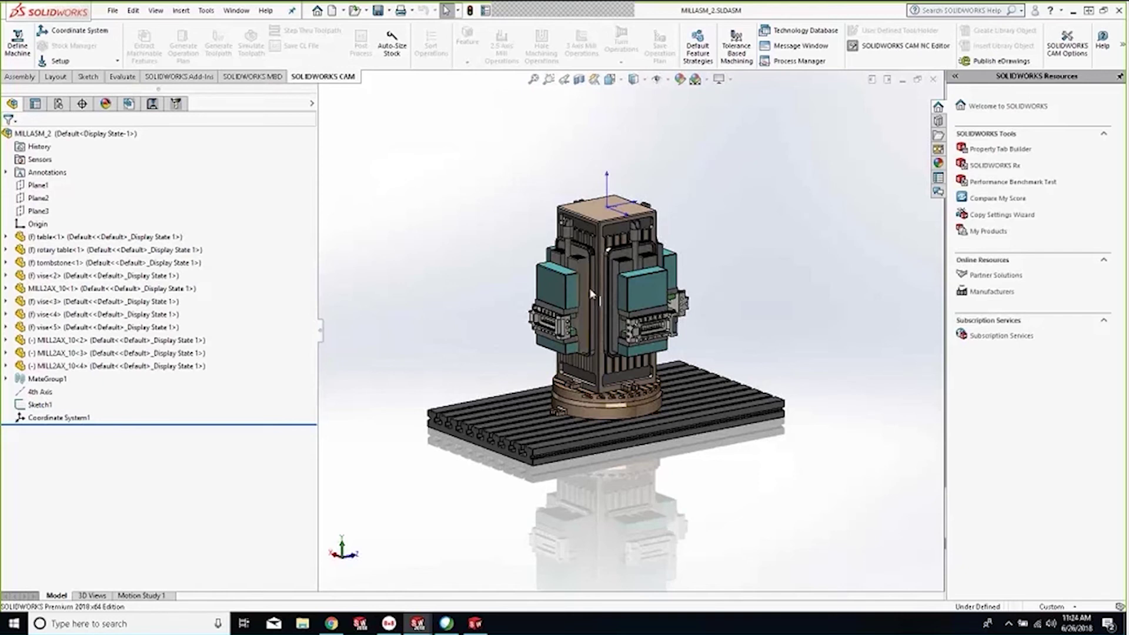
scroll(588, 284, down, 4)
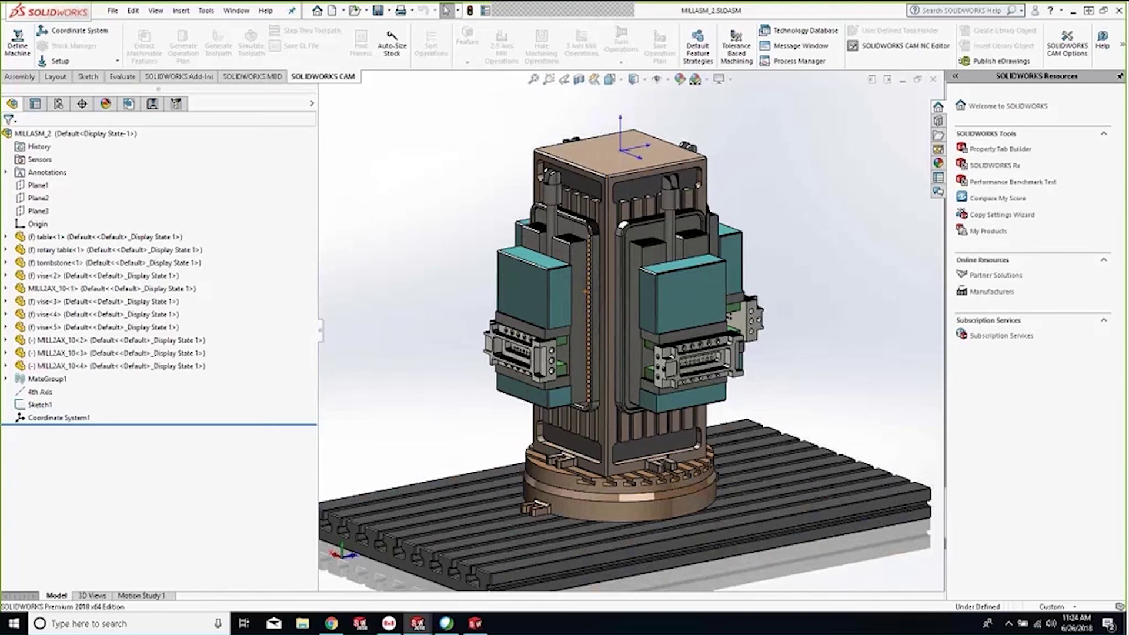
Add the MILL2AX_10 instances mounted on the tombstone to the assembly's CAM Part Manager
click(129, 105)
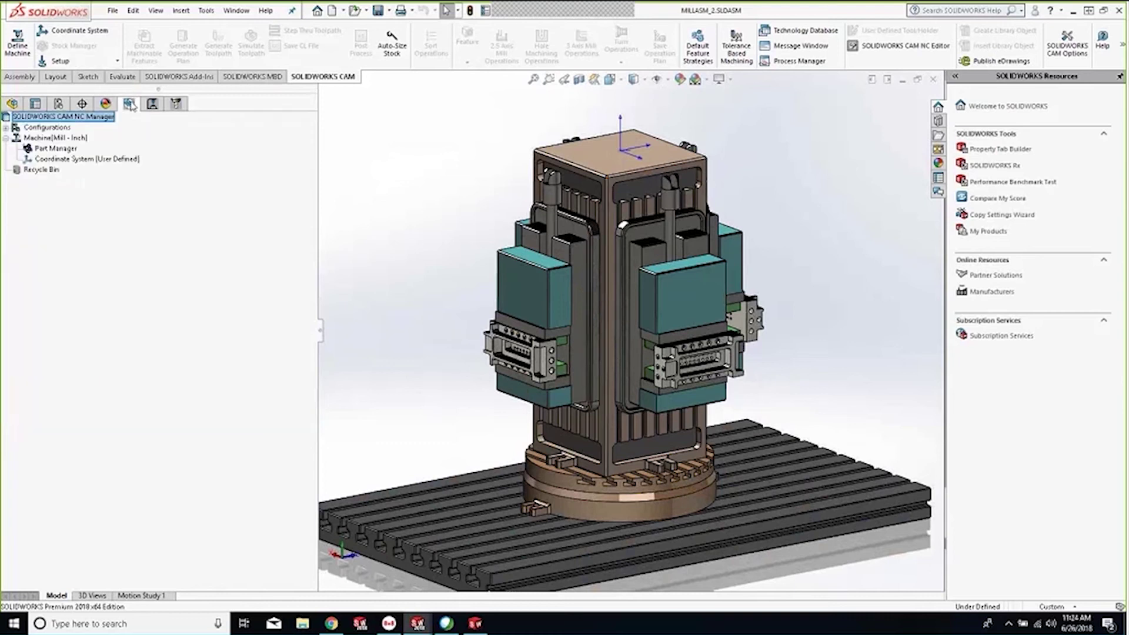
double_click(63, 149)
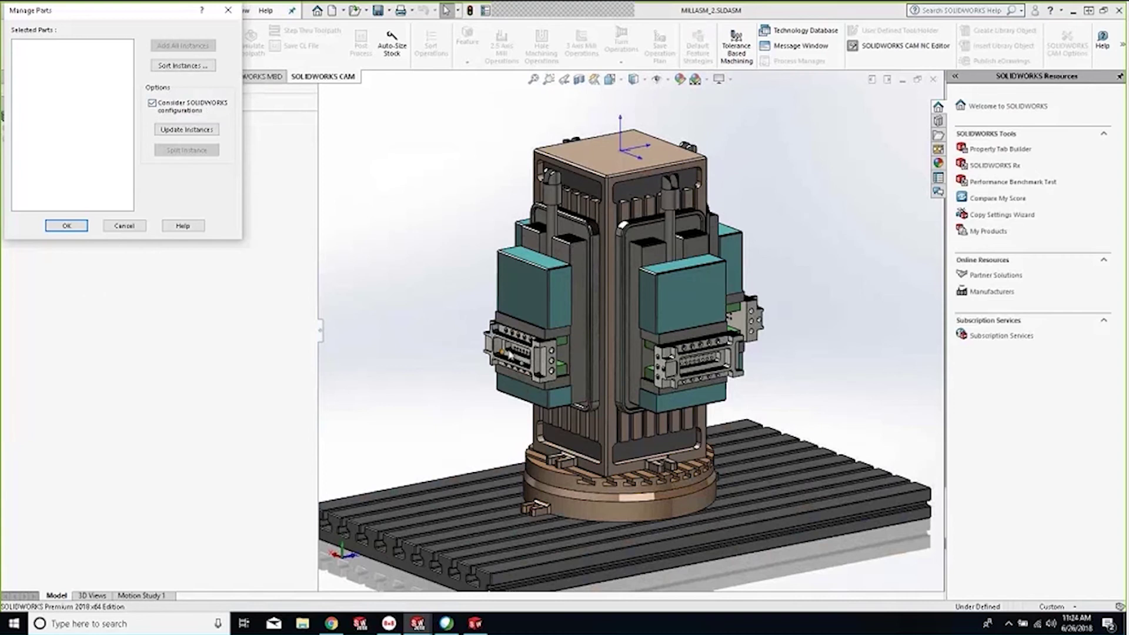
click(576, 368)
middle_drag(576, 368, 635, 338)
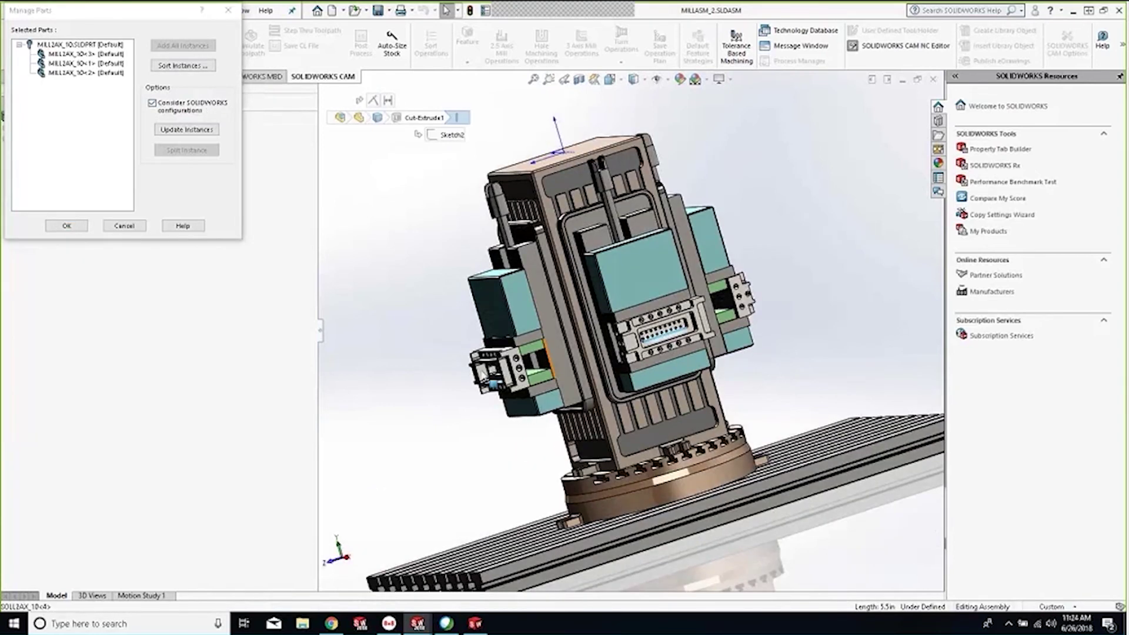
click(64, 226)
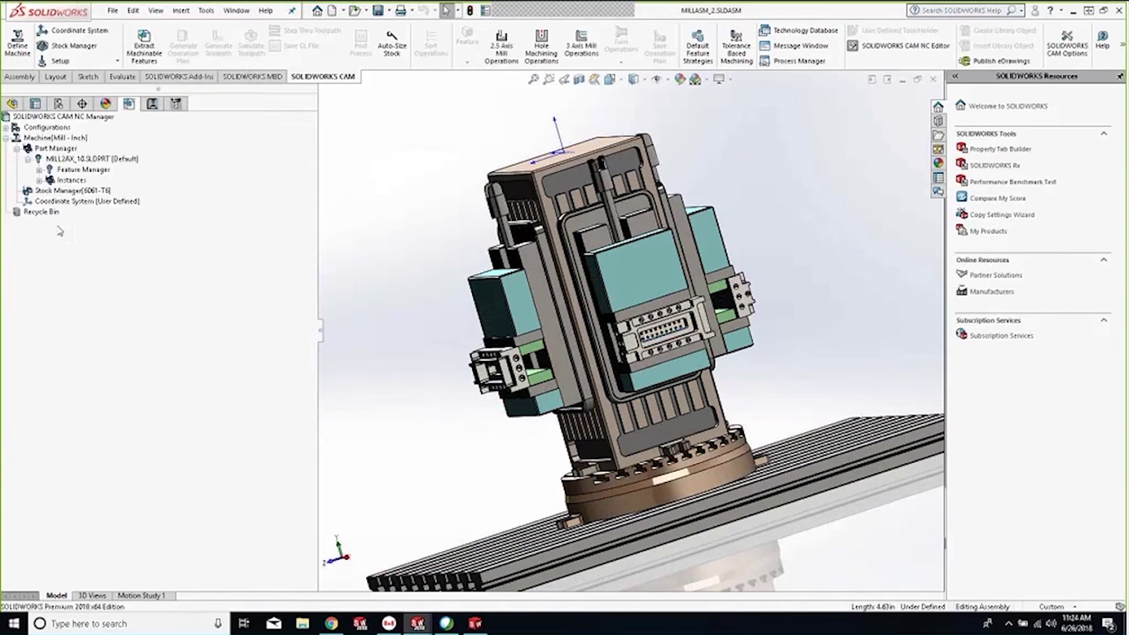
Set the assembly's machine to Mill 4 axis - Inch with the M4AXIS-TUTORIAL post processor
double_click(62, 138)
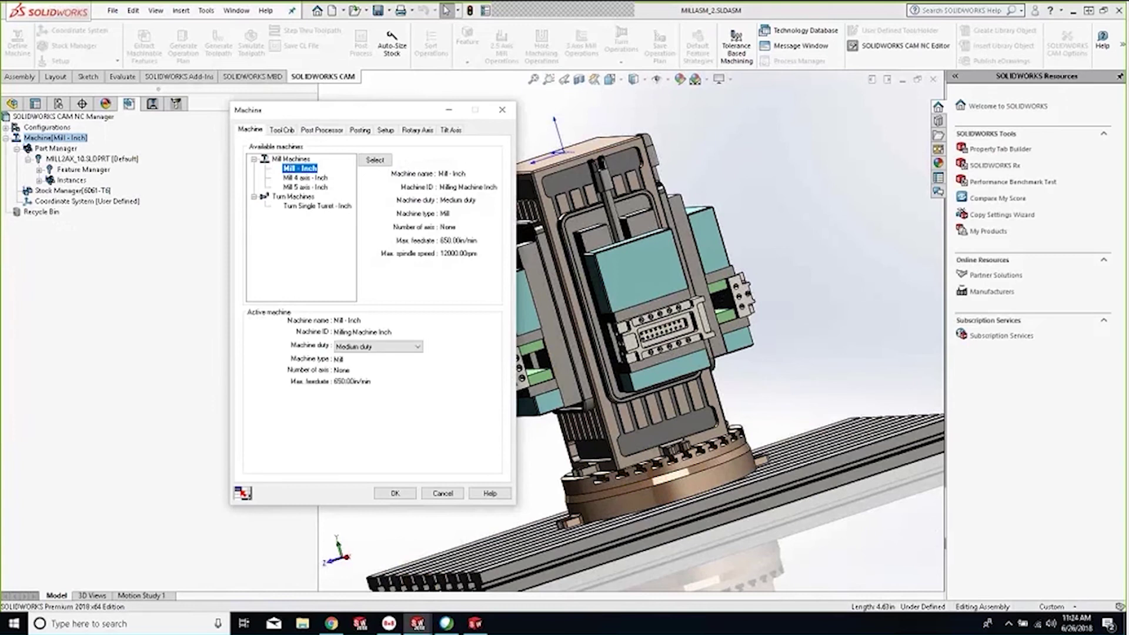
click(305, 178)
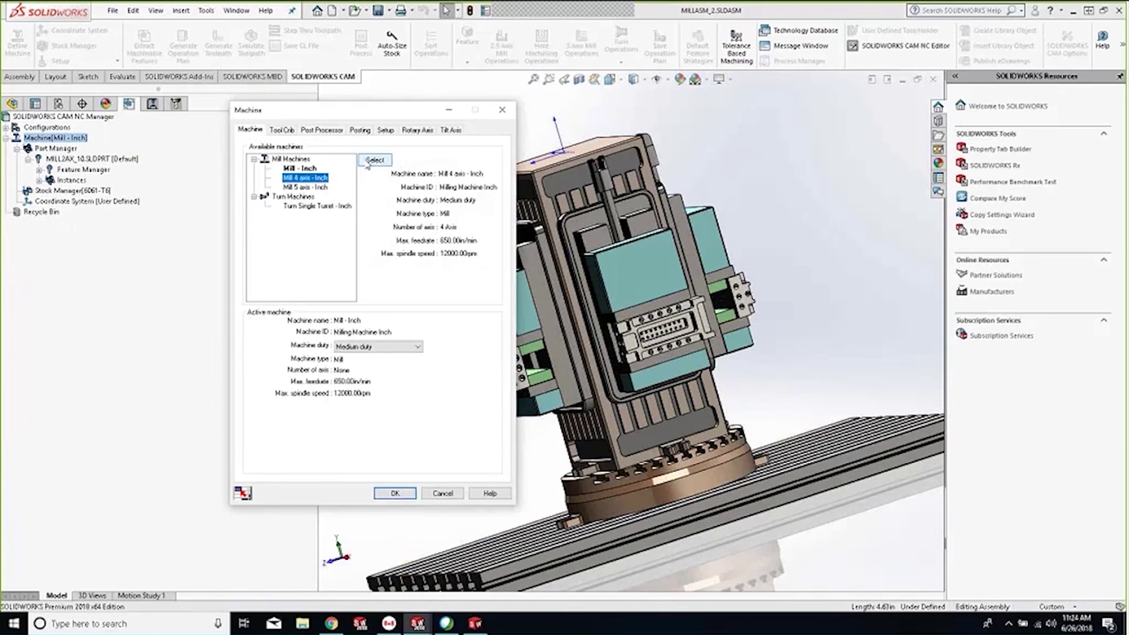
click(369, 162)
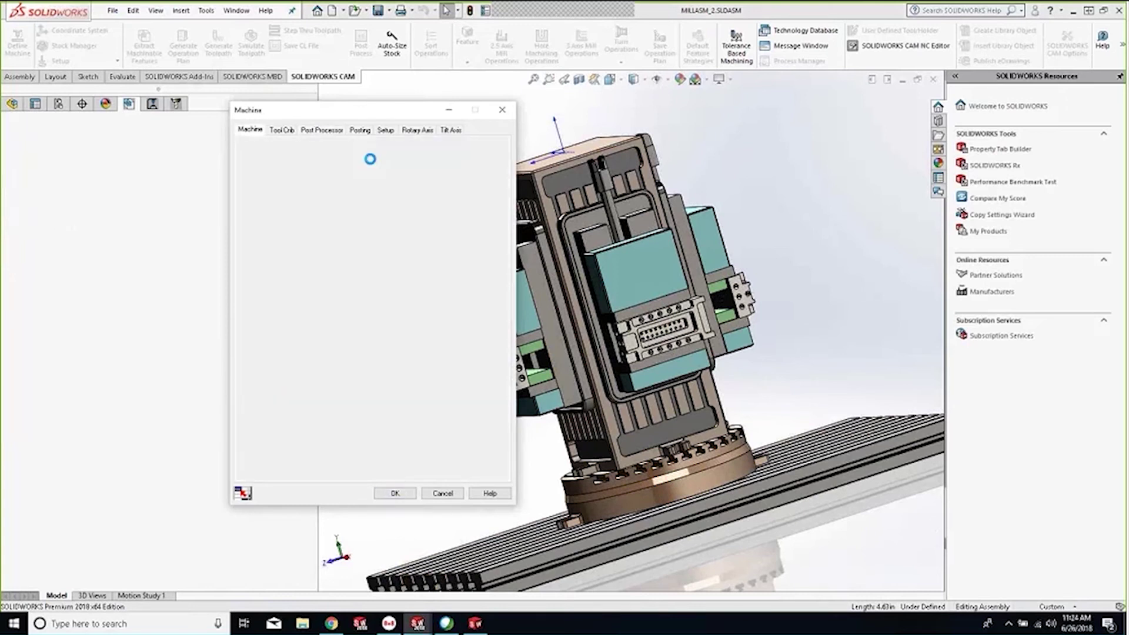
click(322, 129)
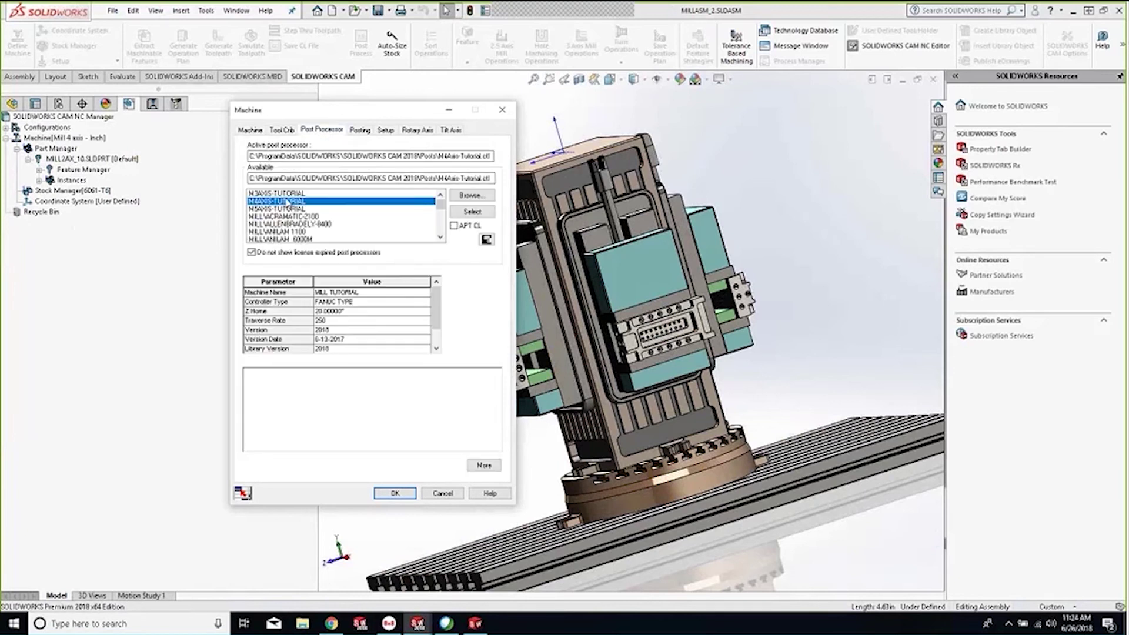
click(472, 212)
Define the machine's rotary axis from the rotary table's round face and its 0 degree position from a vise's flat outer face
click(414, 130)
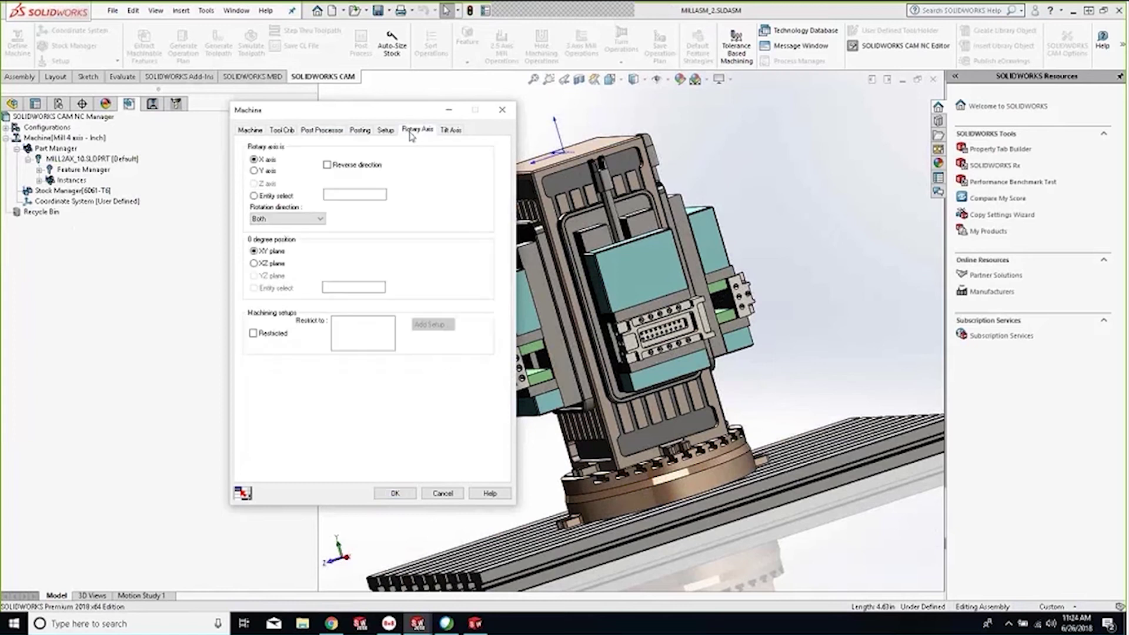
click(278, 197)
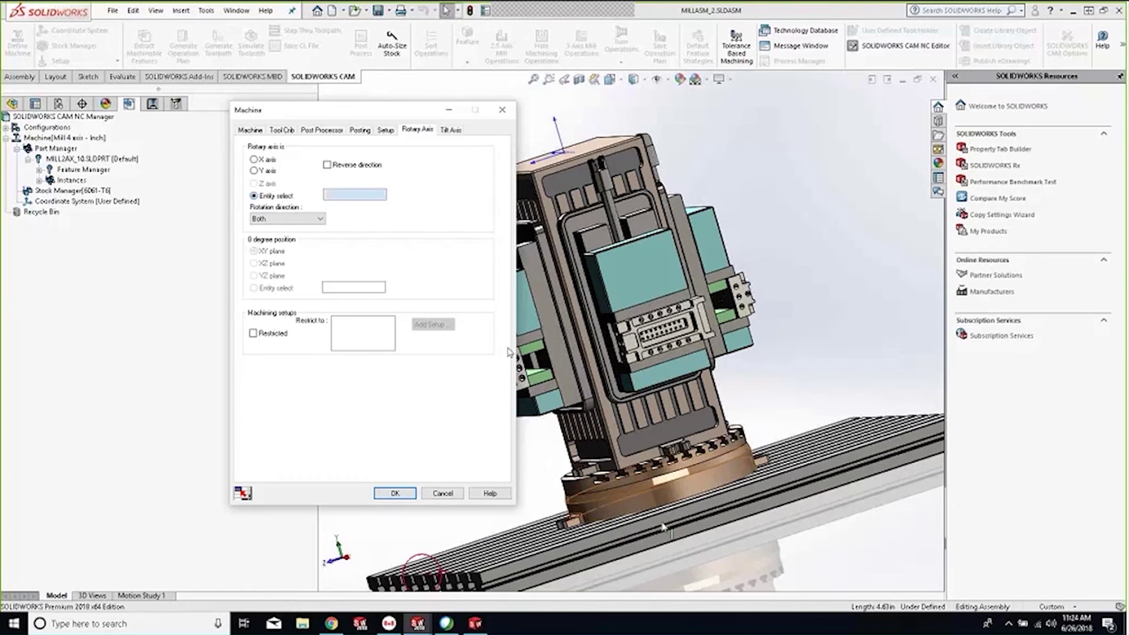
click(668, 505)
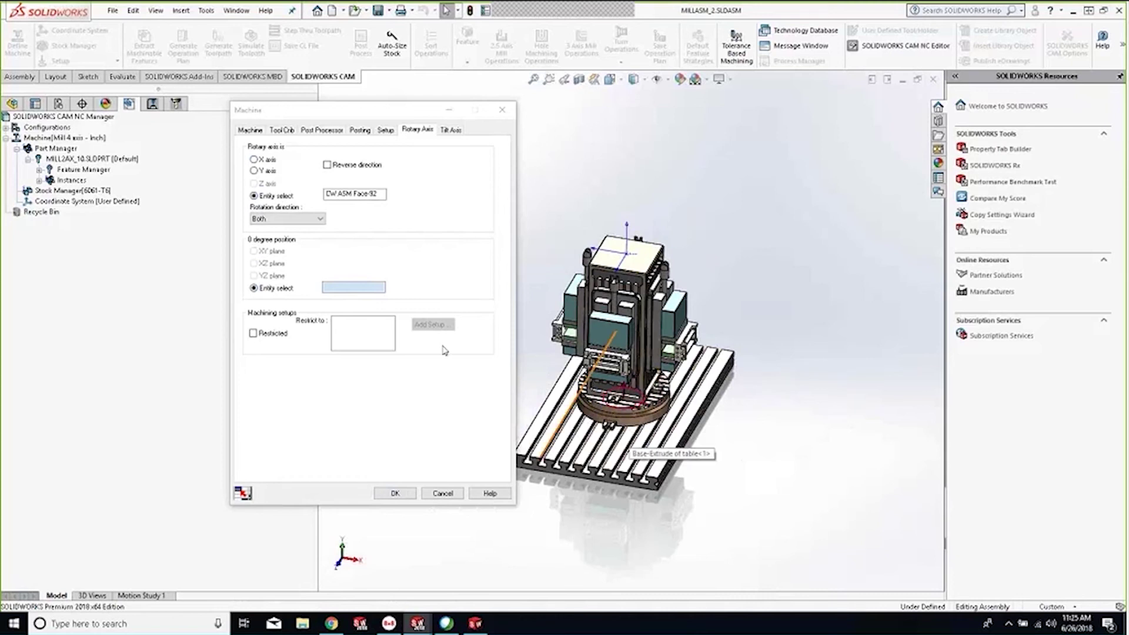
middle_drag(683, 364, 700, 357)
click(651, 320)
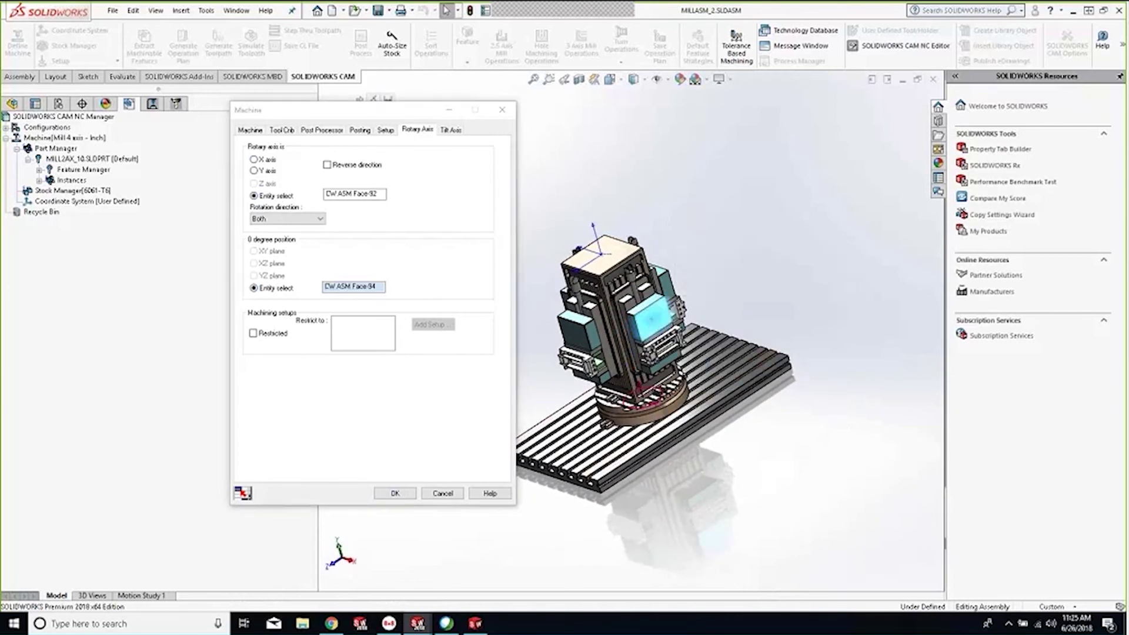
click(451, 129)
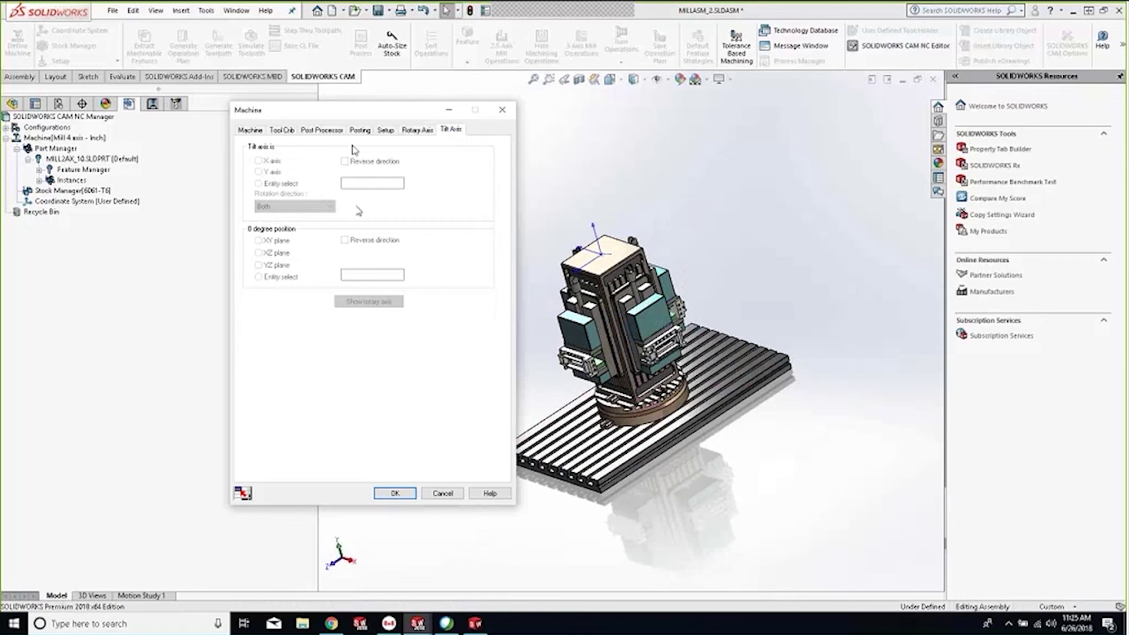
click(280, 130)
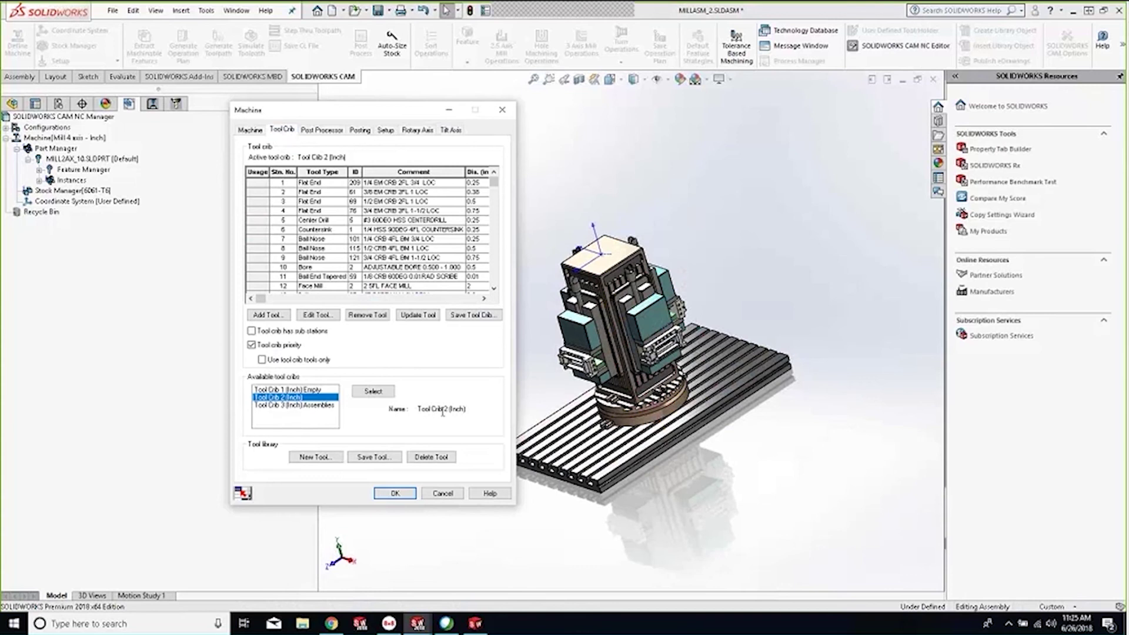
click(389, 495)
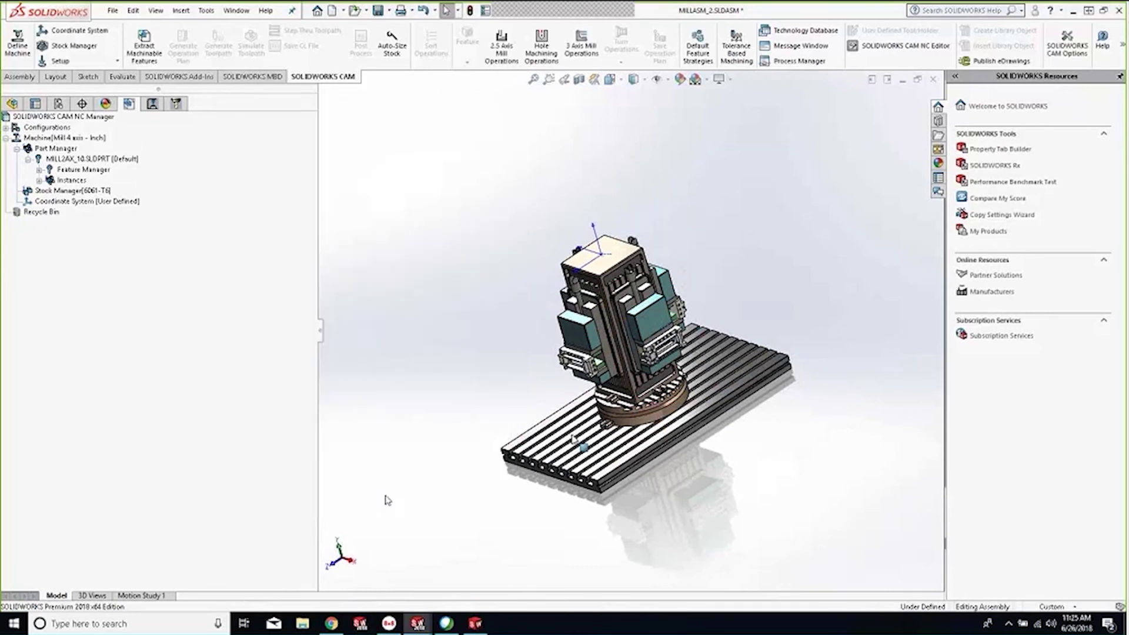
Examine the tombstone fixture, its vises and the mounted MILL2AX_10 parts from several sides
mouse_move(387, 499)
middle_down()
mouse_move(412, 494)
mouse_move(376, 488)
mouse_move(399, 505)
middle_up()
middle_drag(794, 388, 764, 376)
scroll(676, 364, down, 5)
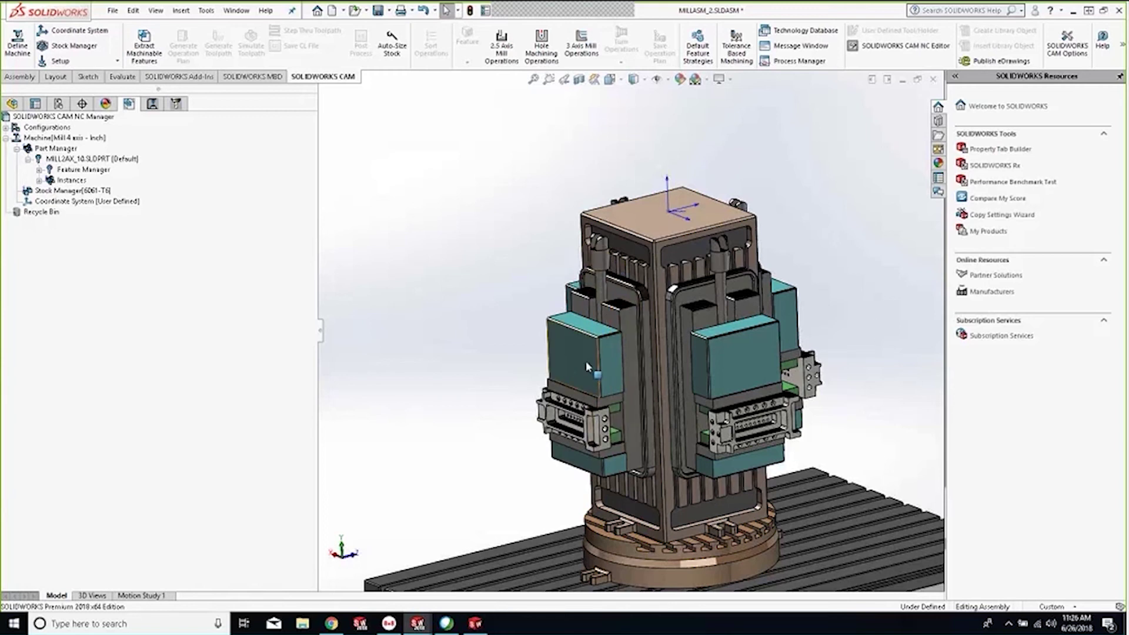
scroll(608, 365, up, 2)
middle_drag(720, 359, 702, 314)
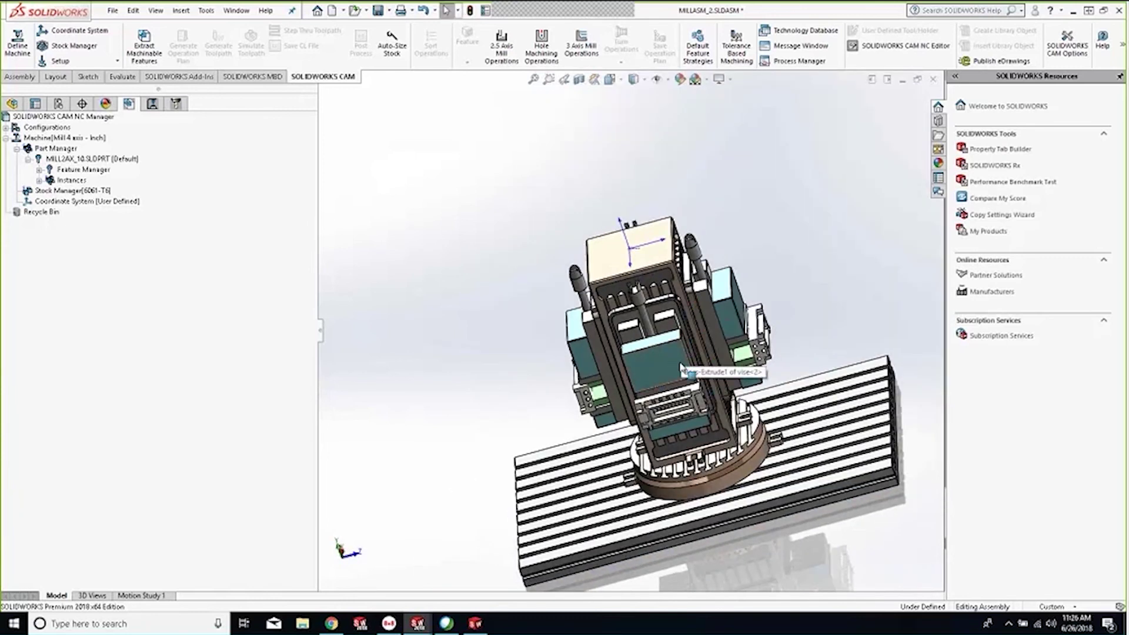
scroll(686, 371, down, 2)
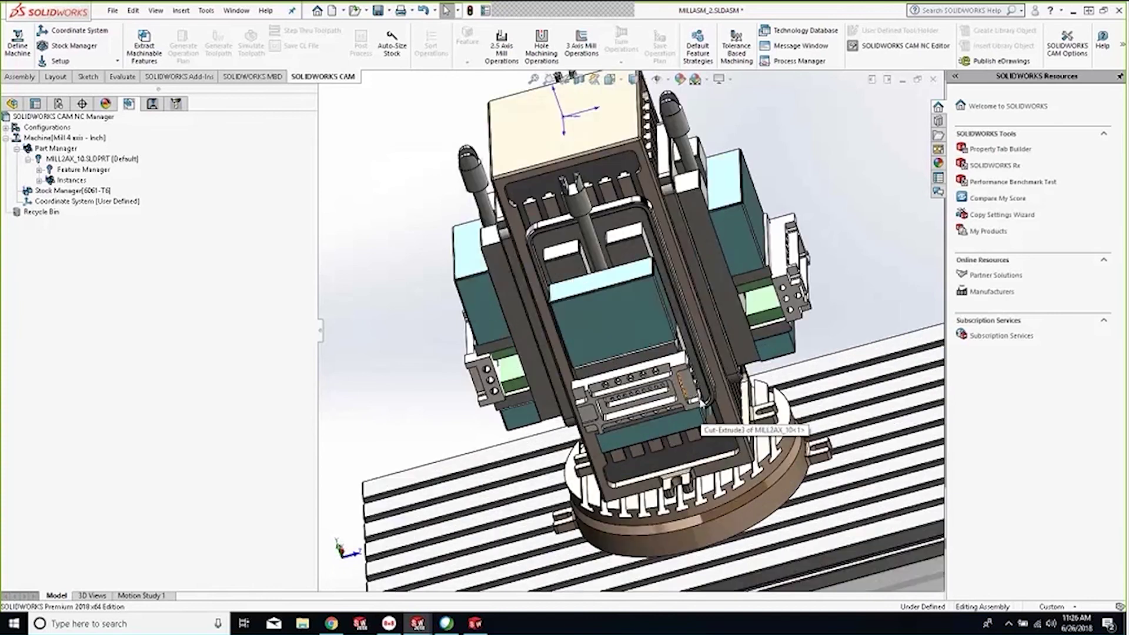
middle_drag(701, 397, 738, 371)
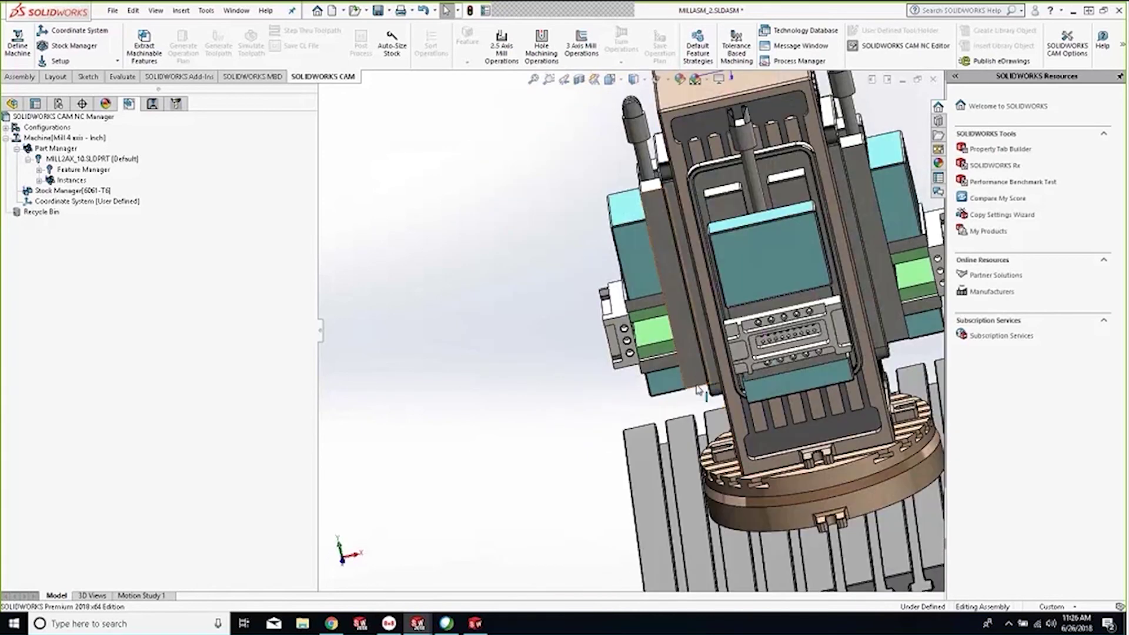
middle_drag(755, 317, 701, 272)
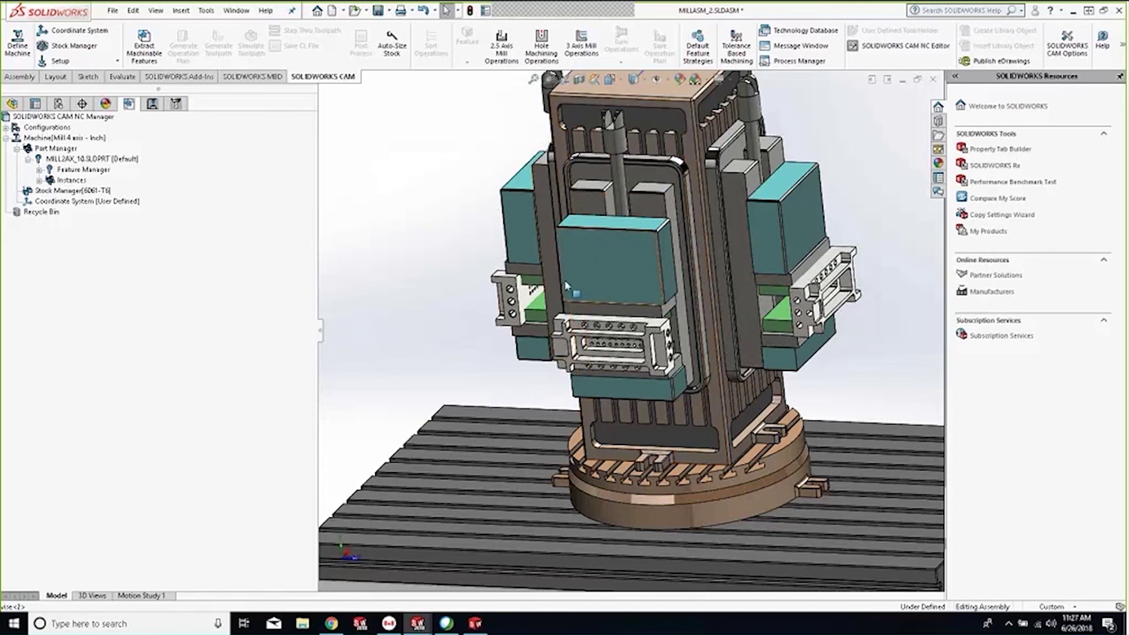
scroll(564, 282, up, 4)
middle_drag(564, 284, 619, 281)
Exclude Holes, Face, Part perimeter and Tapered & filleted from the feature types extracted by the mill feature options
click(1078, 52)
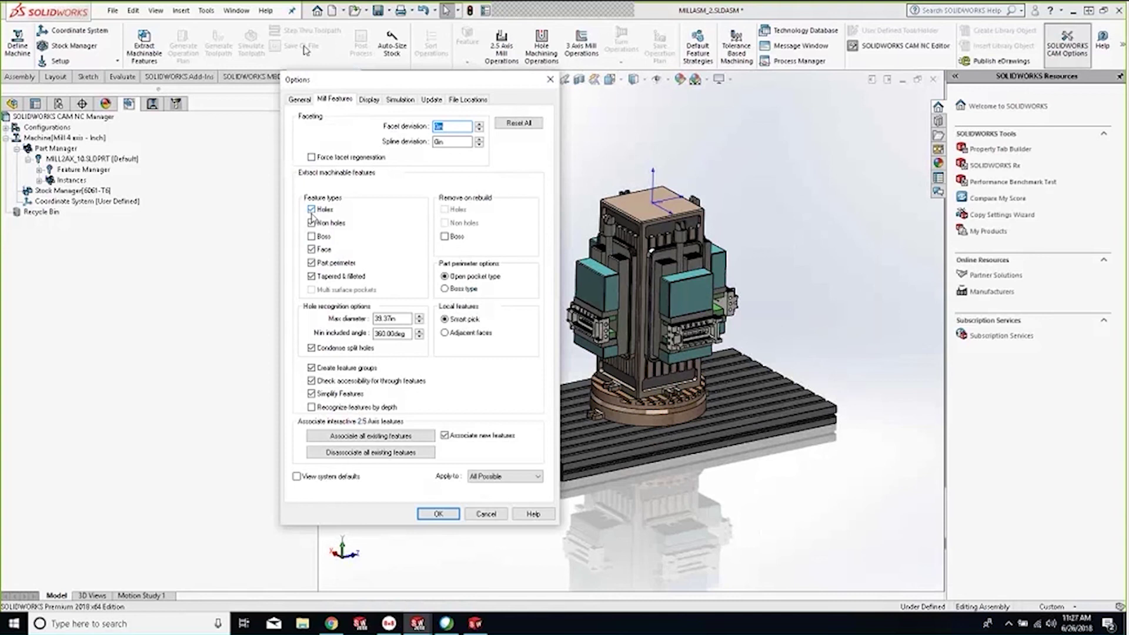
click(300, 100)
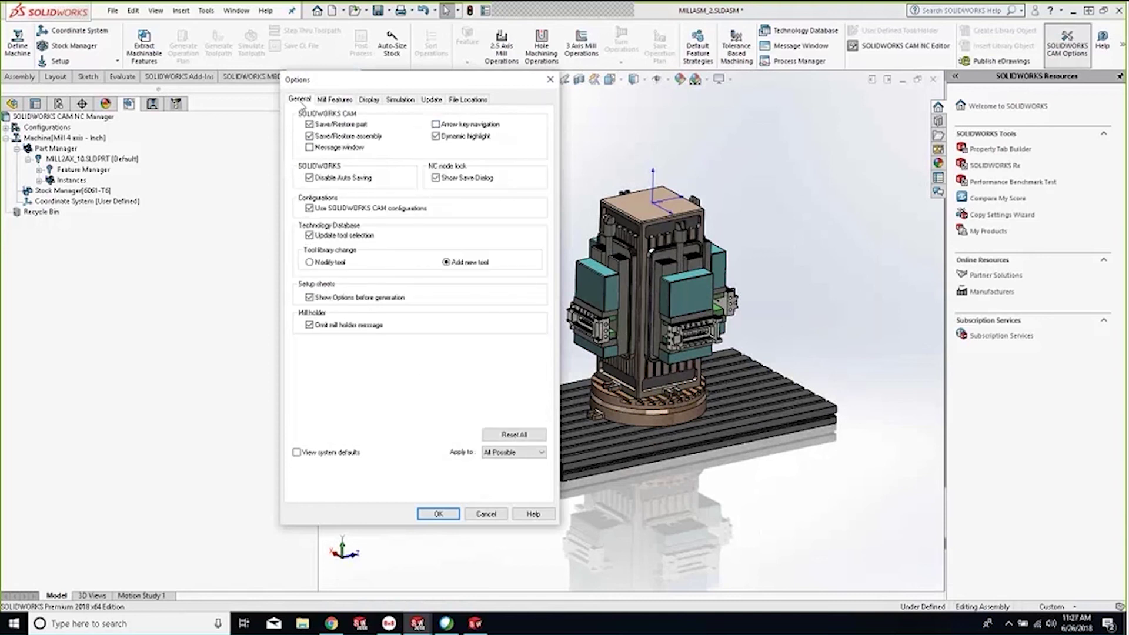
click(327, 101)
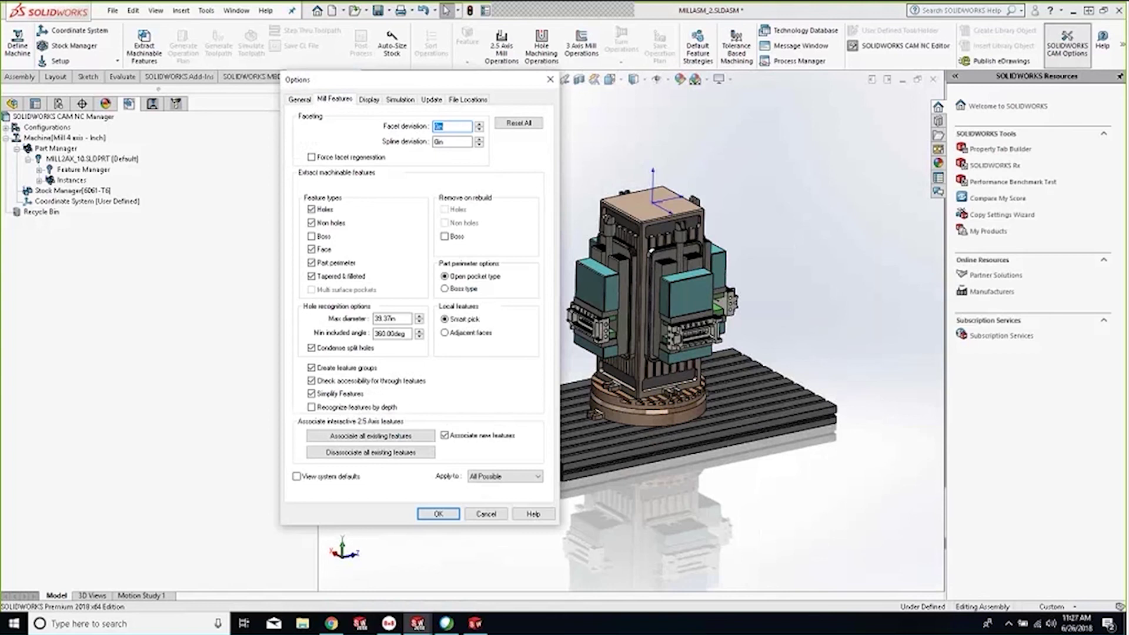
click(319, 209)
click(312, 249)
click(311, 263)
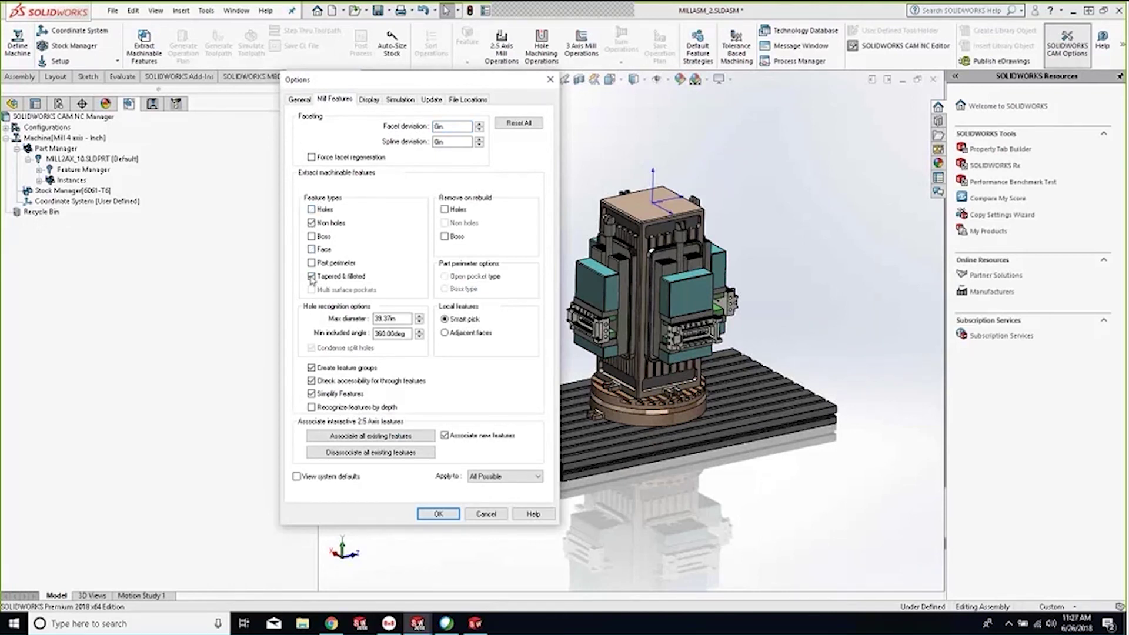
click(311, 275)
click(438, 513)
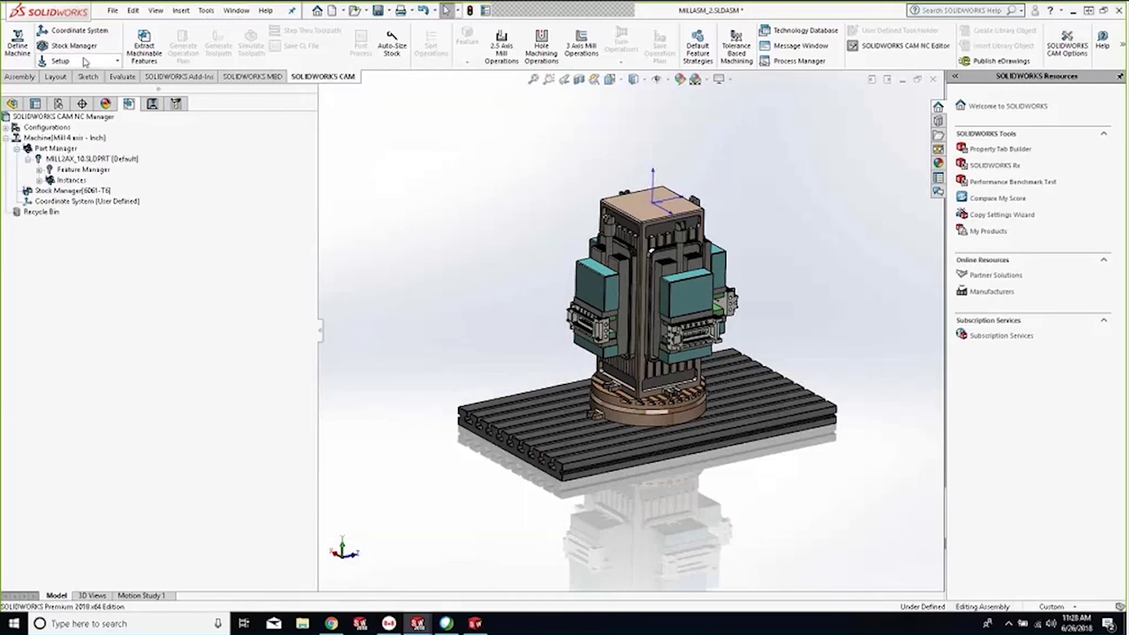
Extract the machinable features with their operation plan and toolpaths, and review the operations under Setup1 and Setup2
click(143, 54)
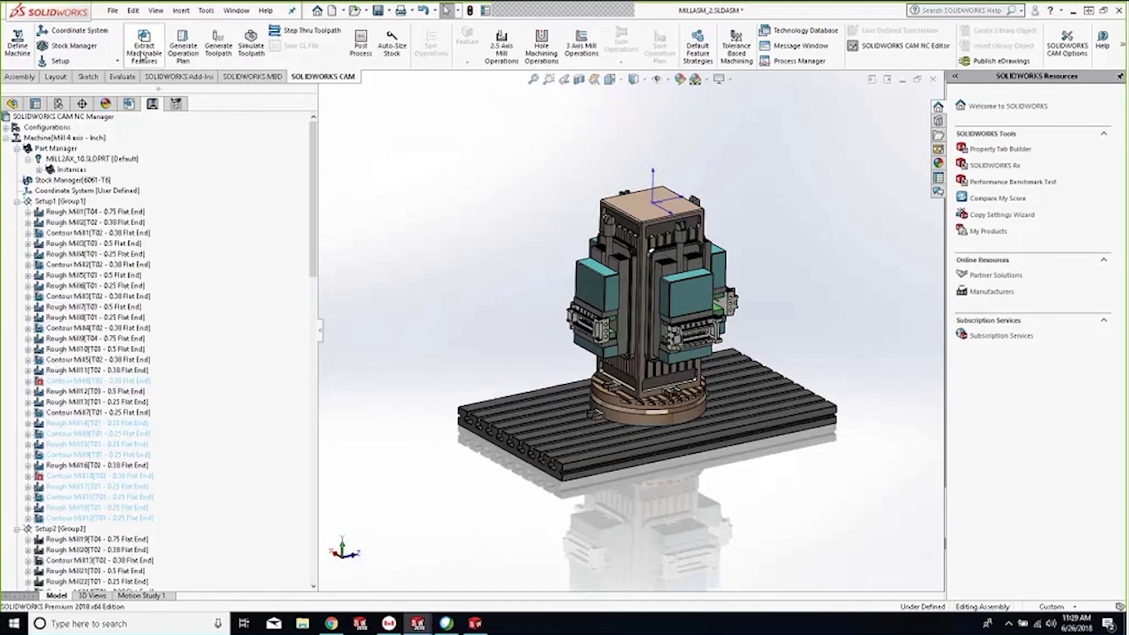
mouse_move(84, 246)
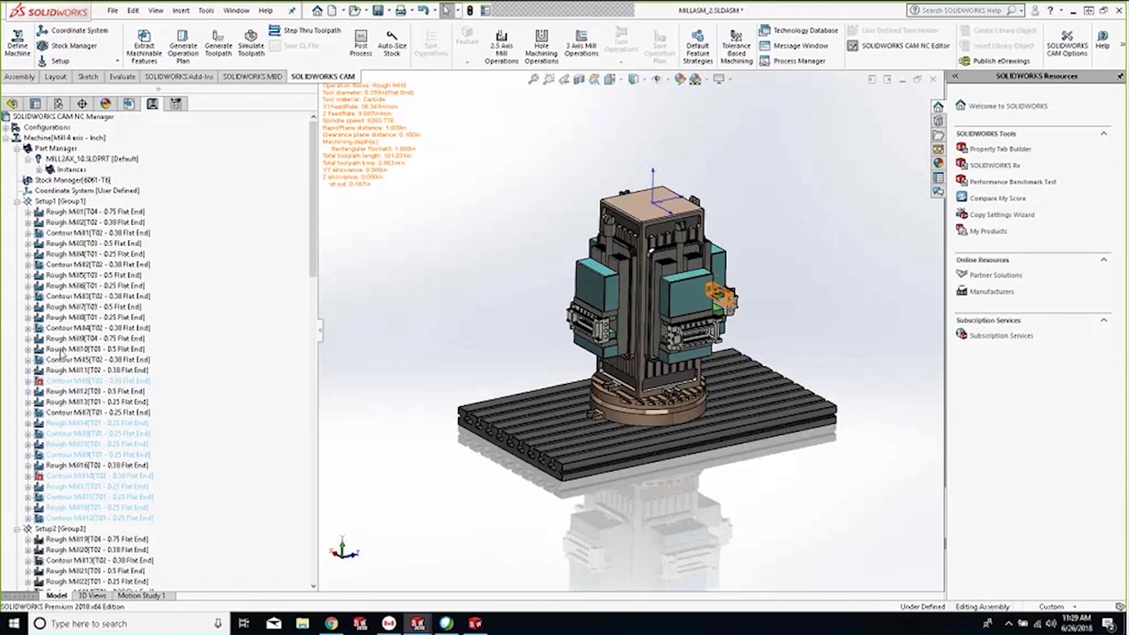
mouse_move(61, 351)
scroll(61, 351, down, 5)
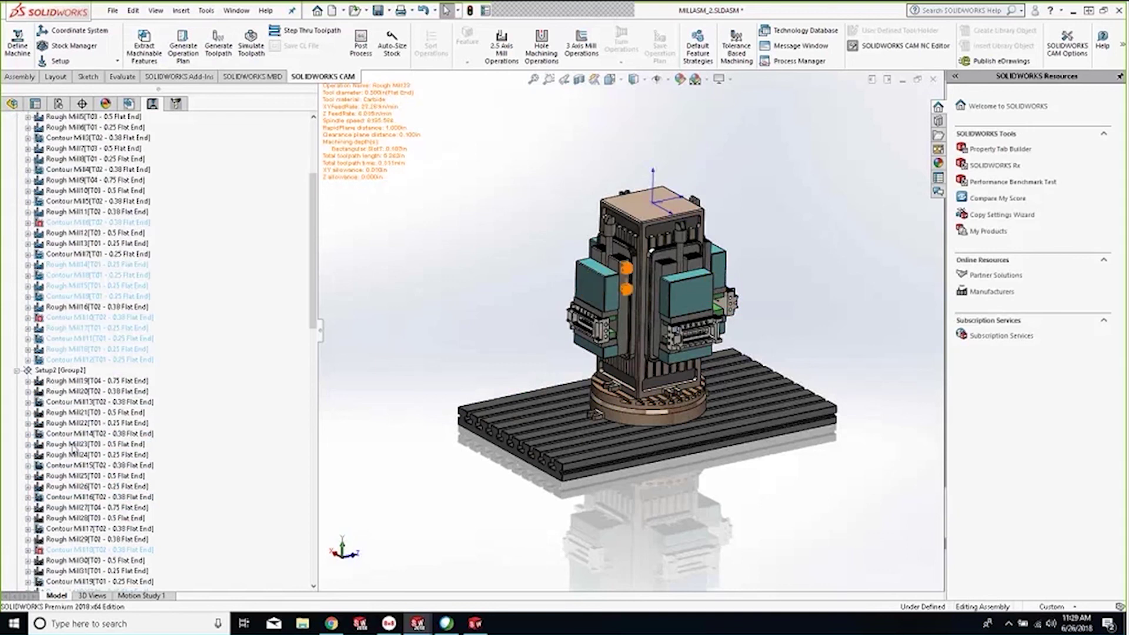
middle_drag(506, 247, 508, 270)
key(ctrl+7)
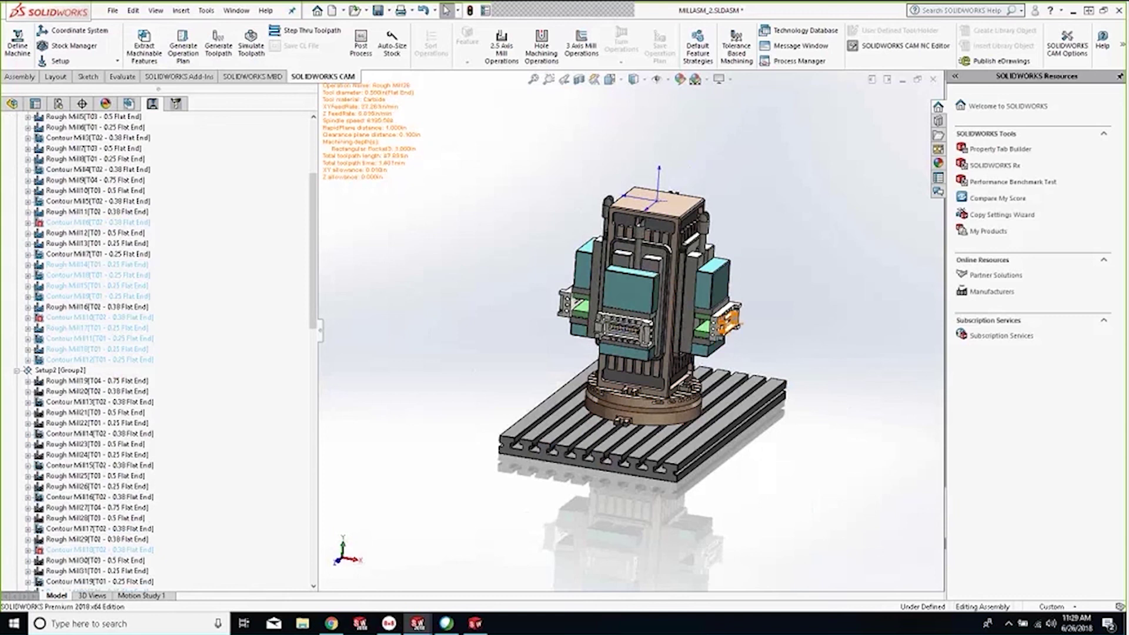
scroll(94, 486, up, 2)
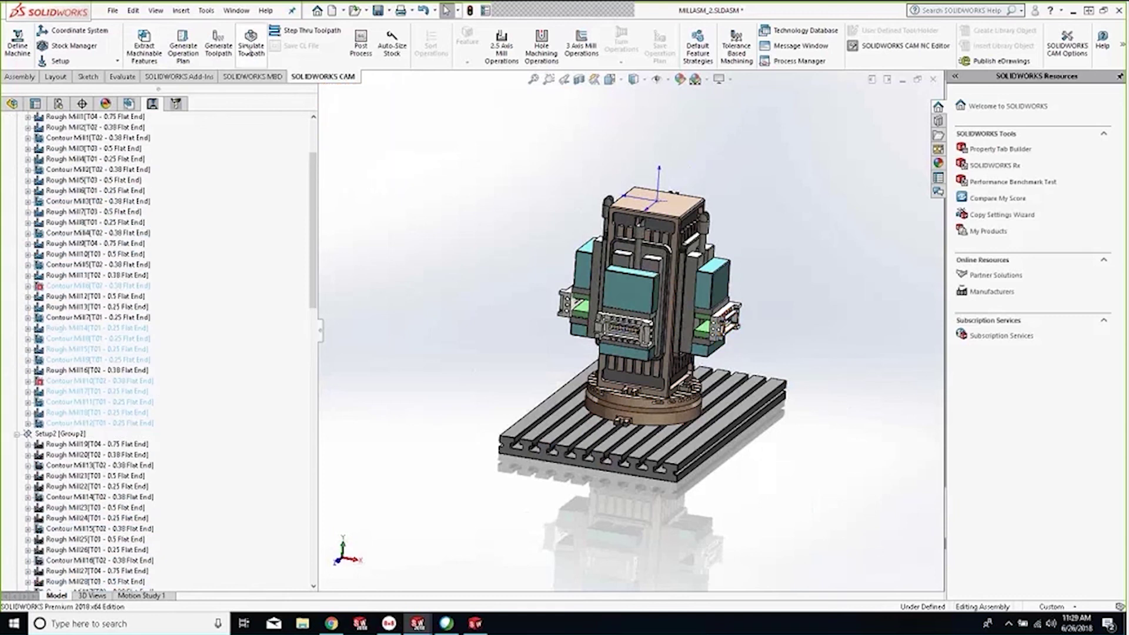
Preview the toolpath simulation to check which stock and fixture bodies it includes
click(251, 46)
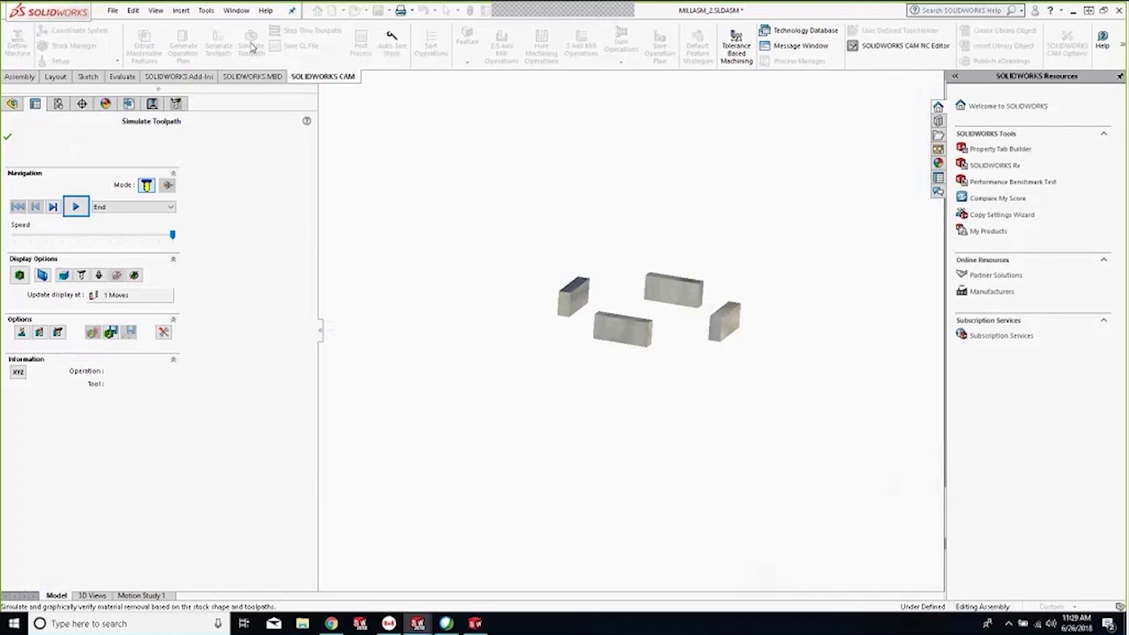
click(8, 137)
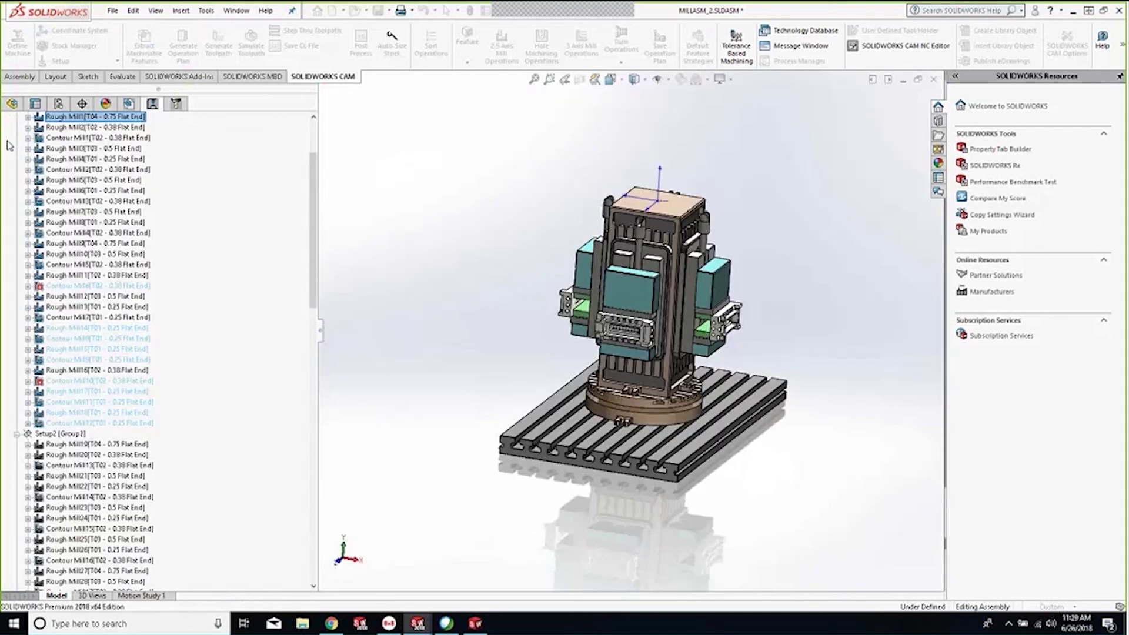
Add the four vises, the tombstone, the rotary table and the table as fixtures in Setup1's definition
right_click(65, 201)
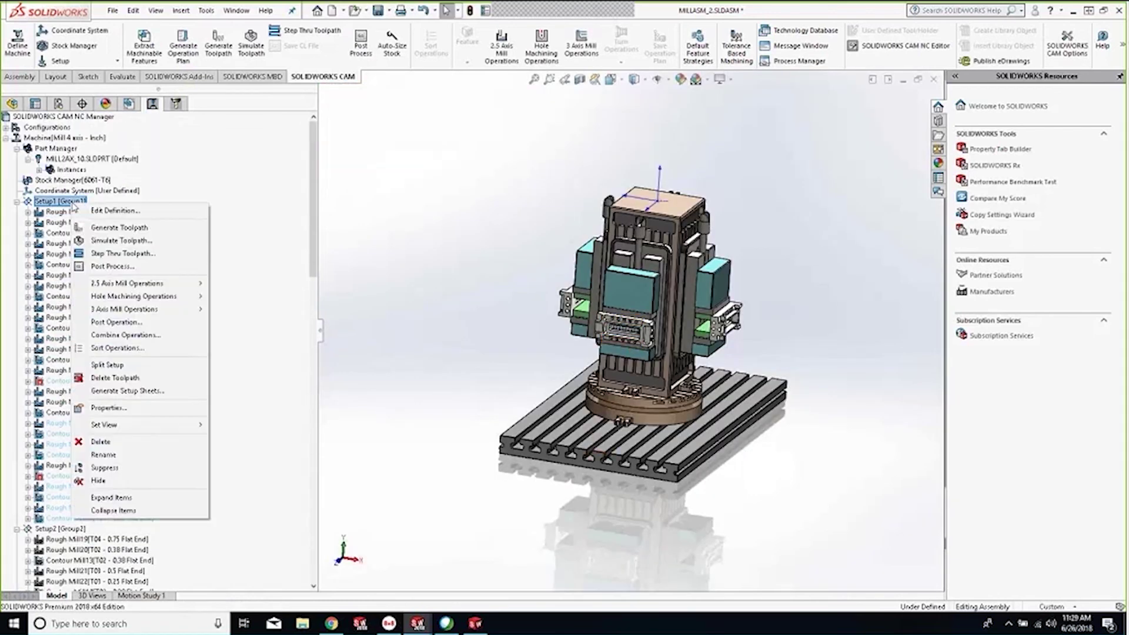
click(76, 210)
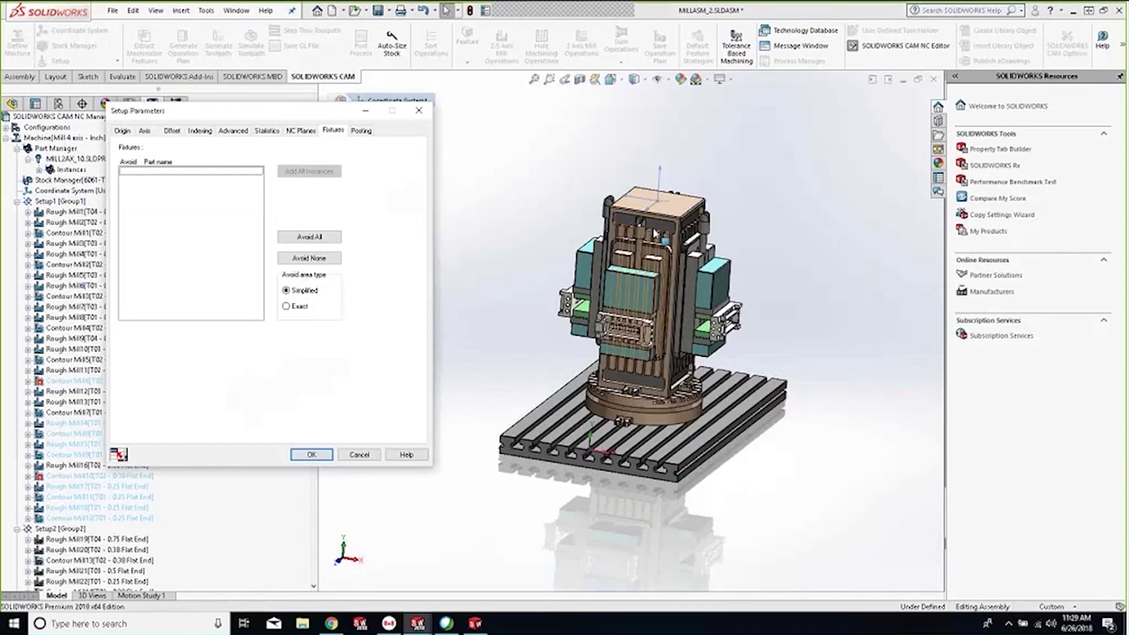
click(629, 288)
click(724, 288)
middle_drag(724, 288, 638, 282)
click(669, 299)
click(638, 283)
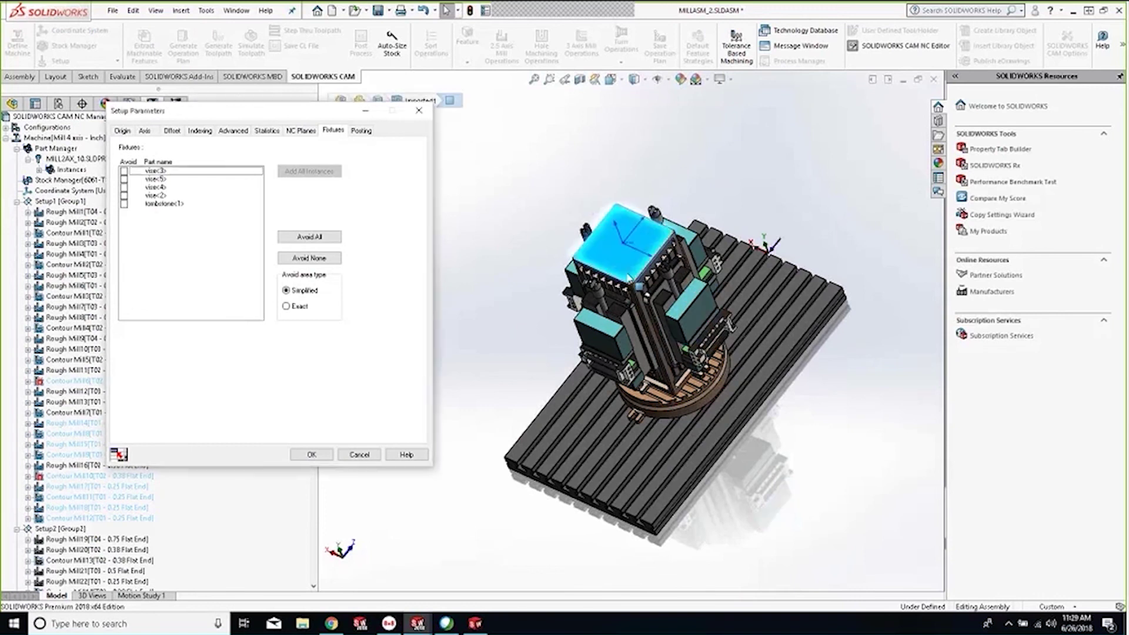
click(678, 417)
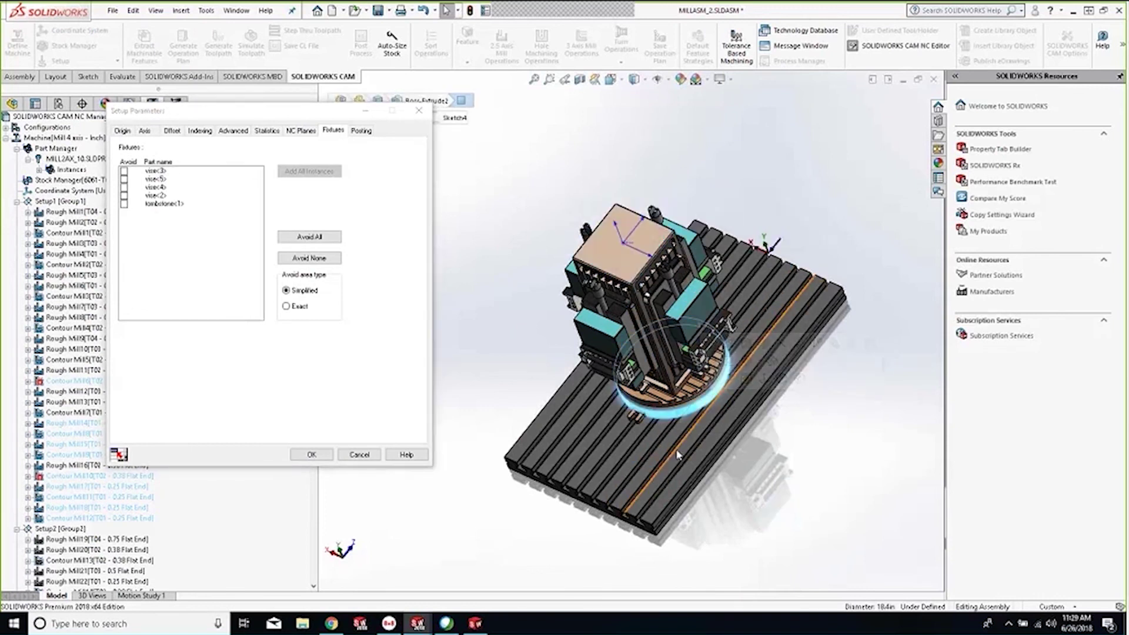
click(680, 460)
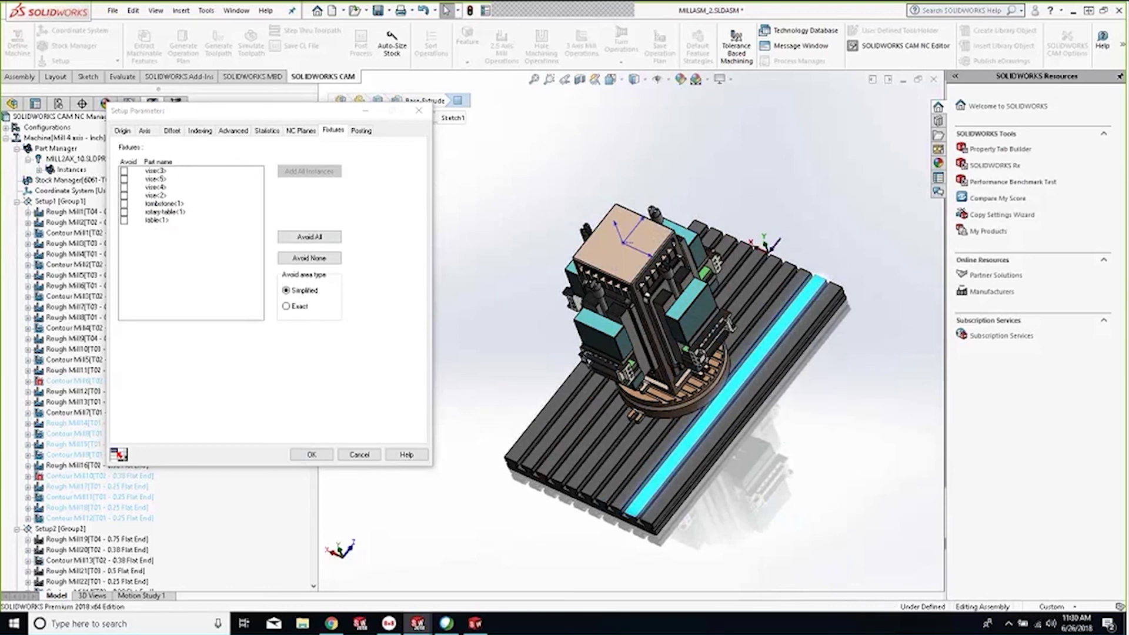
Mark every fixture in Setup1's list to avoid: vises 2 to 5, tombstone, rotary table and table
click(124, 171)
click(124, 179)
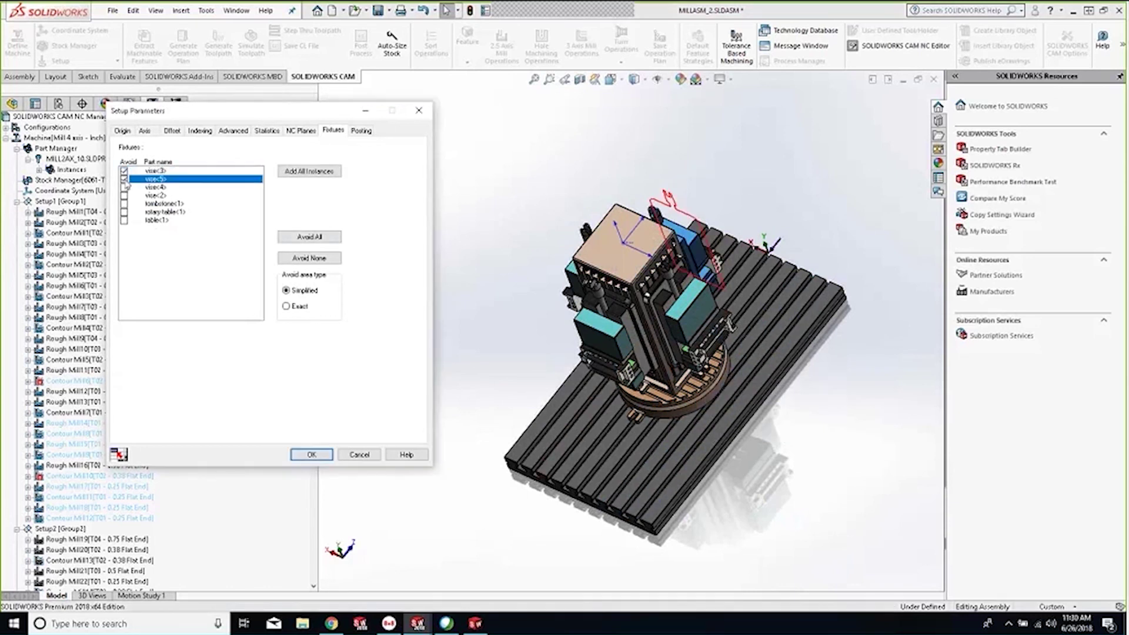
click(124, 187)
click(124, 195)
click(124, 204)
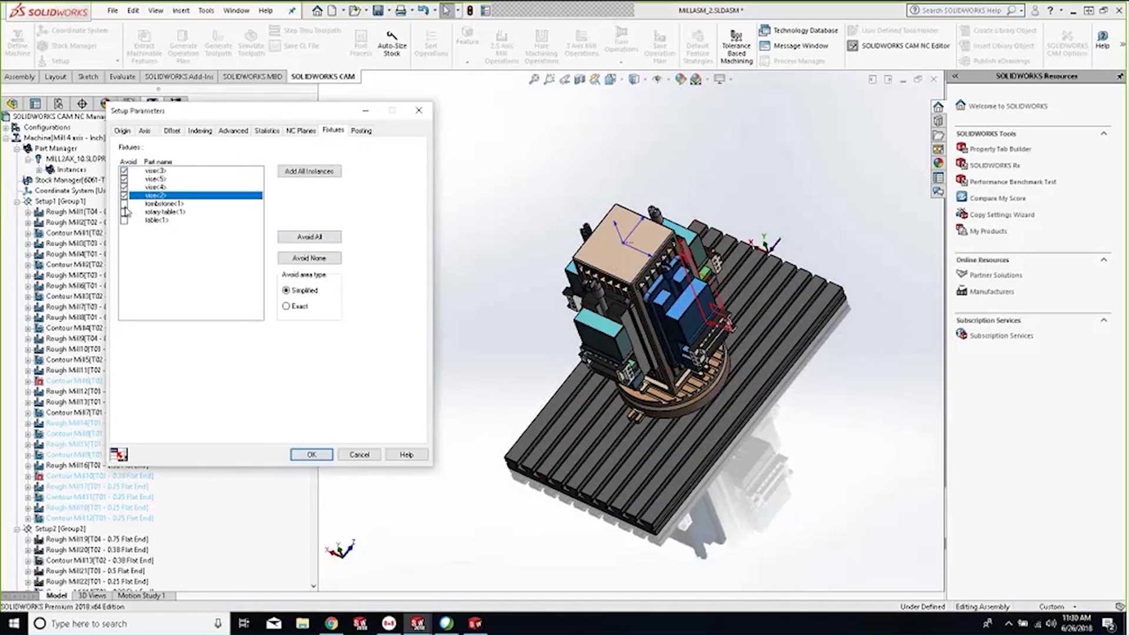
click(124, 212)
click(124, 220)
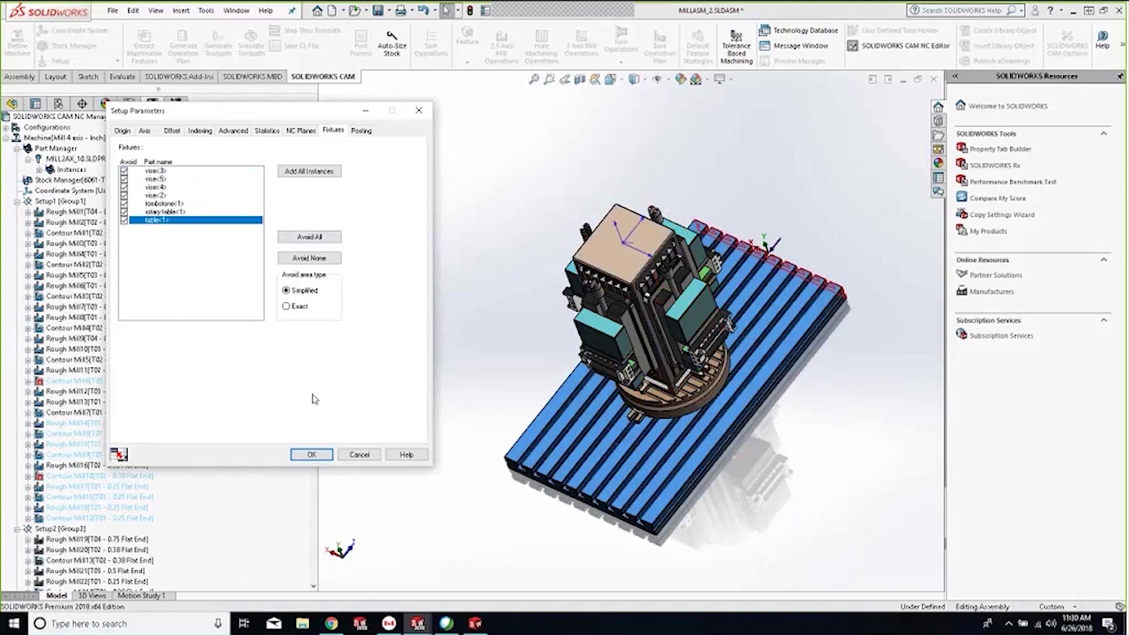
Apply Setup1's fixture settings and regenerate its toolpaths
click(311, 454)
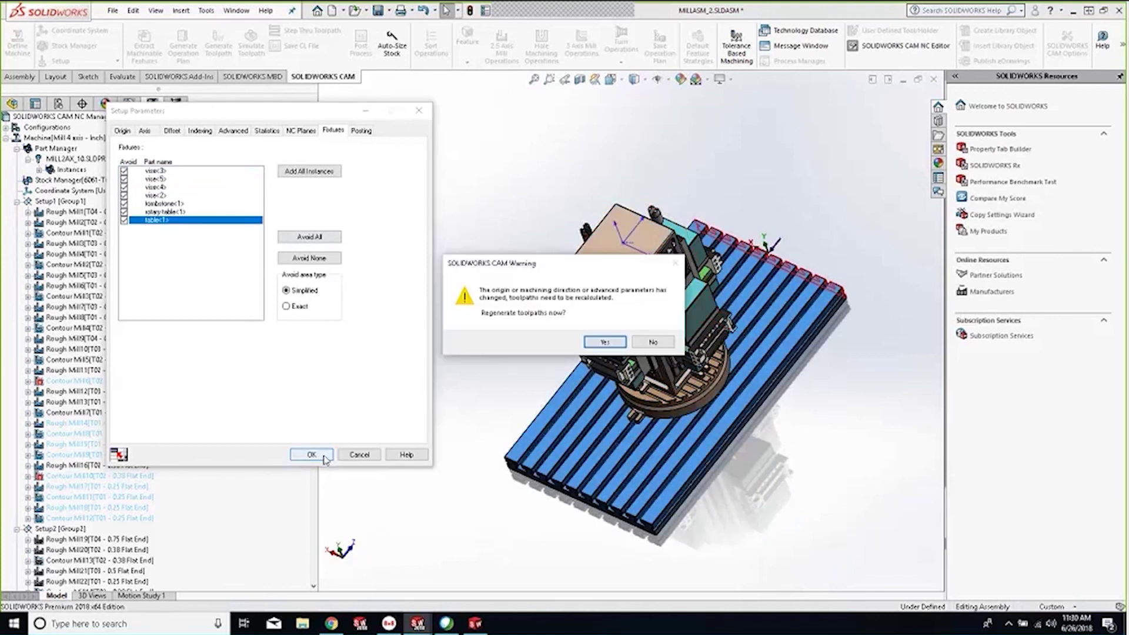
click(604, 341)
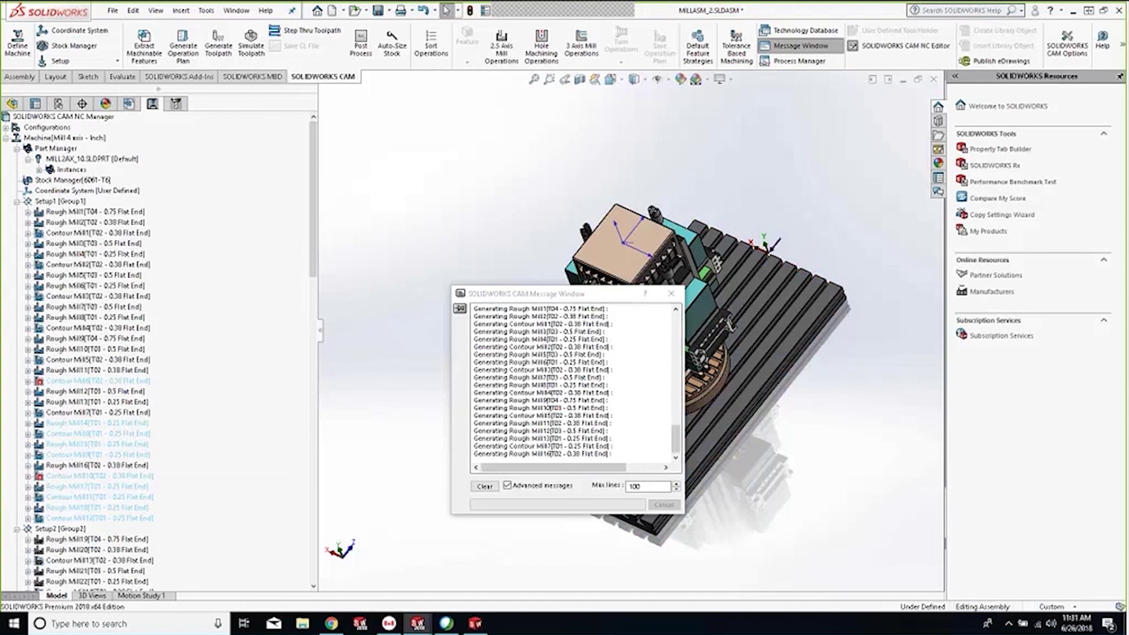
click(653, 294)
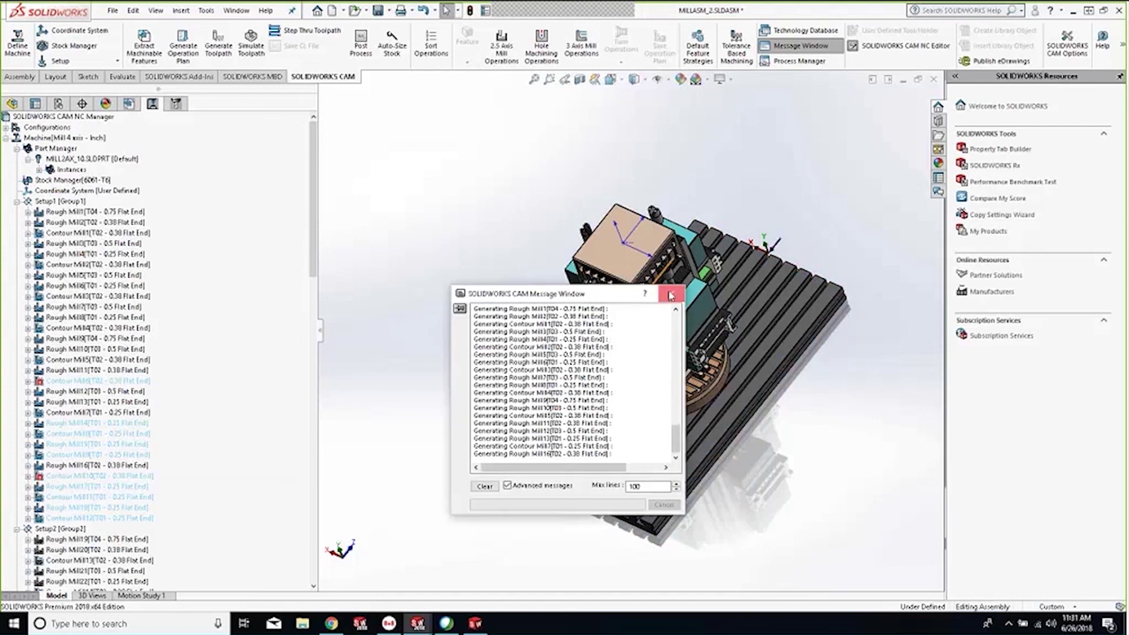
Dismiss the CAM message window and open the toolpath simulation for Setup1, with the tombstone, vises and table in view
click(671, 293)
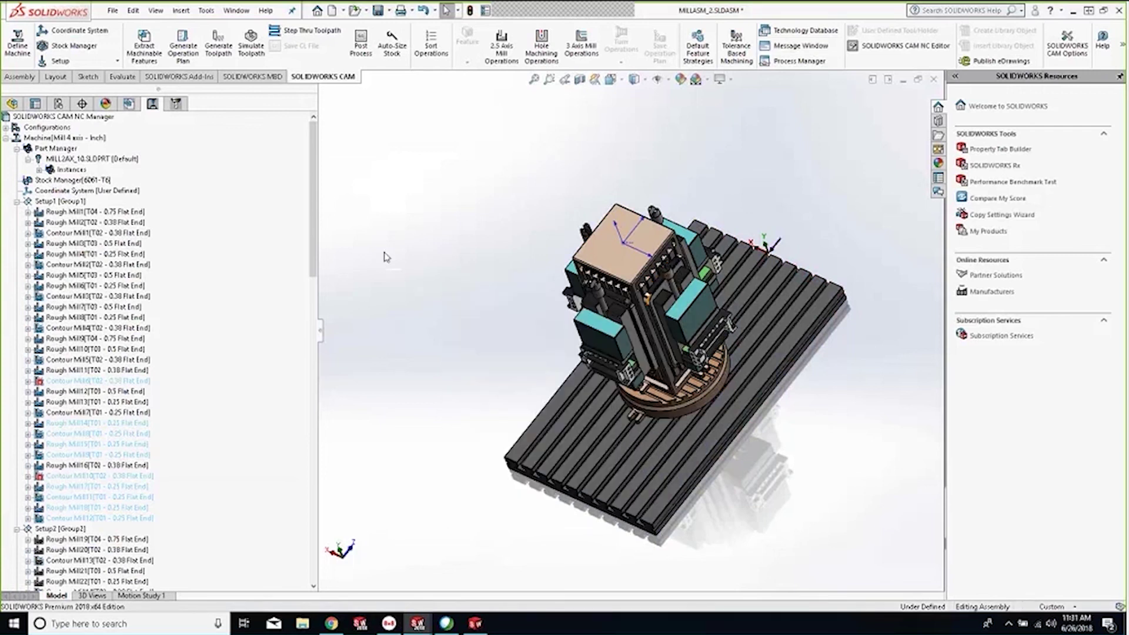
click(66, 201)
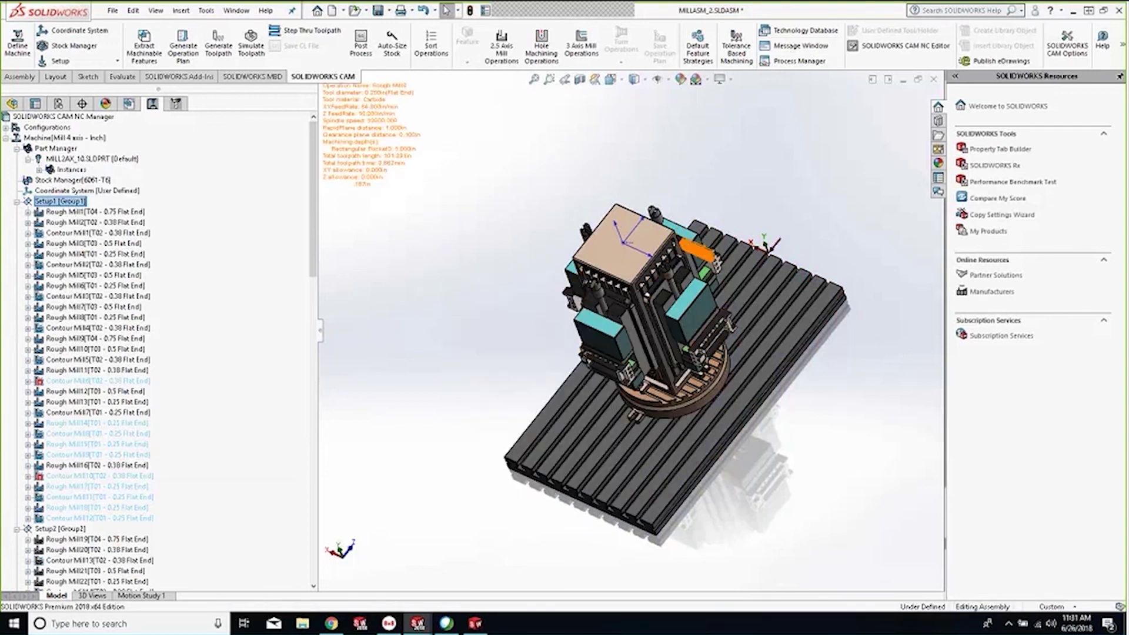
click(251, 46)
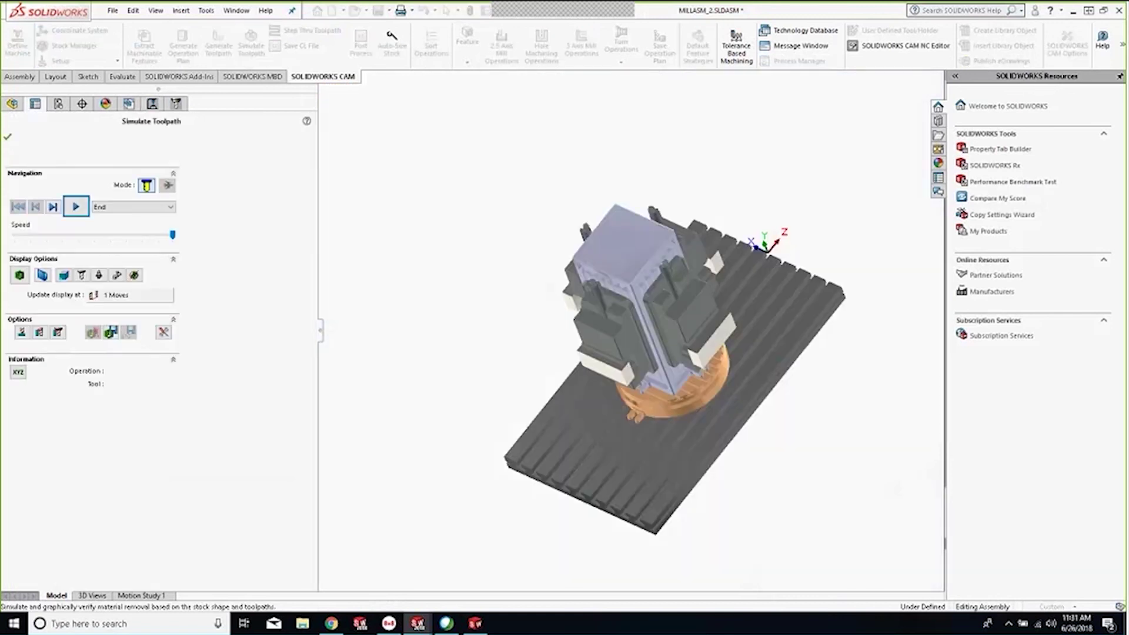
middle_drag(588, 329, 694, 274)
scroll(694, 274, up, 5)
scroll(692, 273, down, 4)
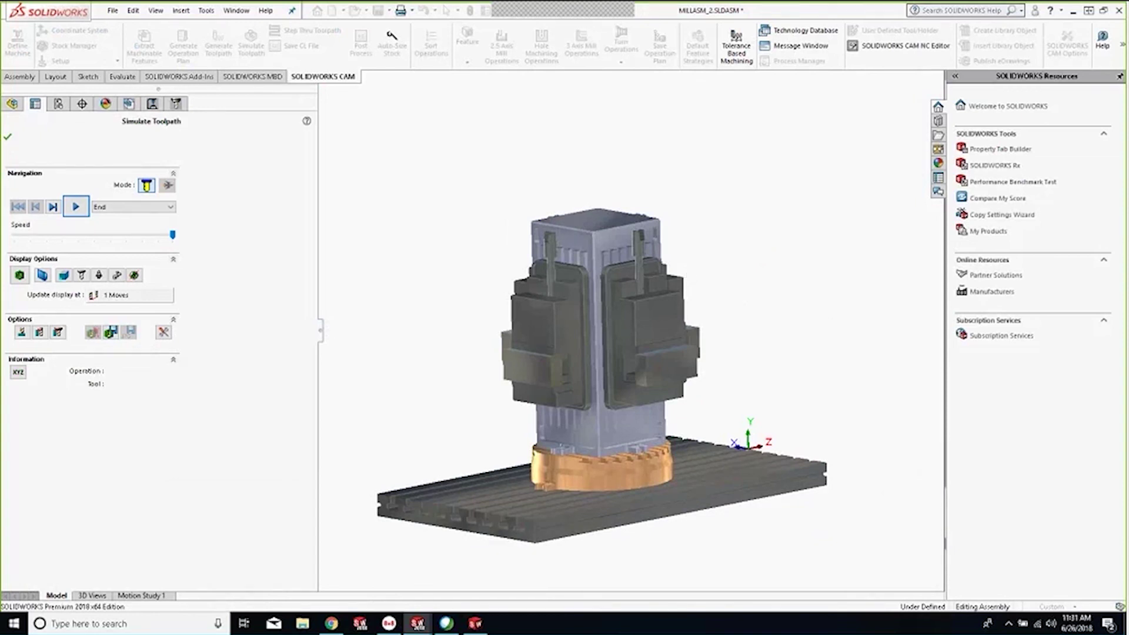
Run the toolpath simulation to the end and examine the first milling operations around the vise-mounted stock
click(73, 210)
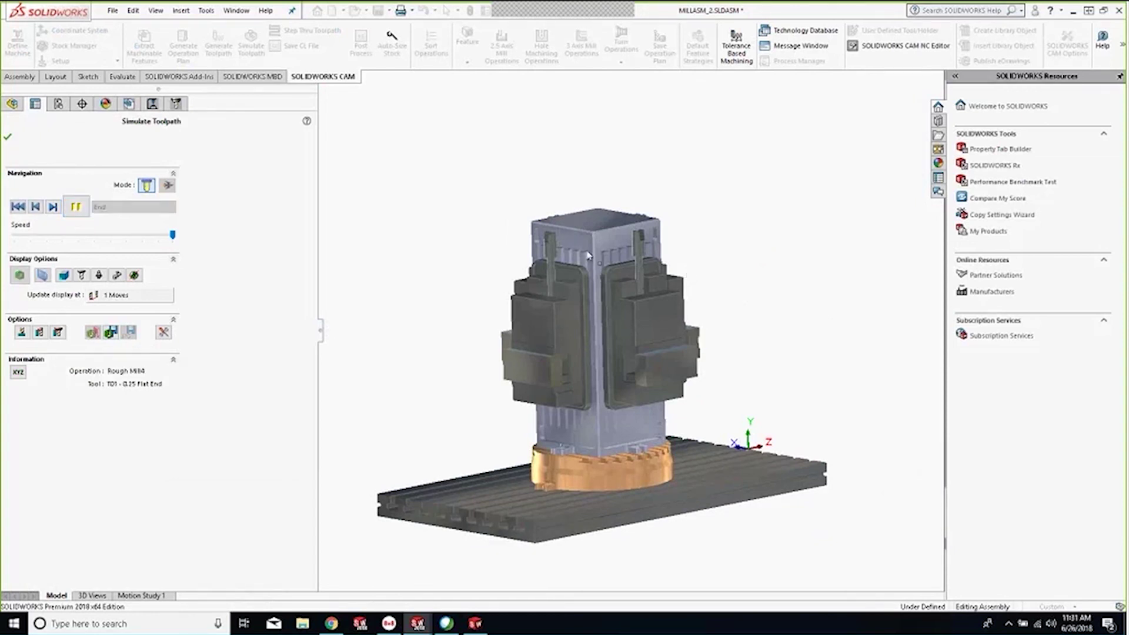
middle_drag(435, 264, 594, 333)
scroll(592, 334, down, 5)
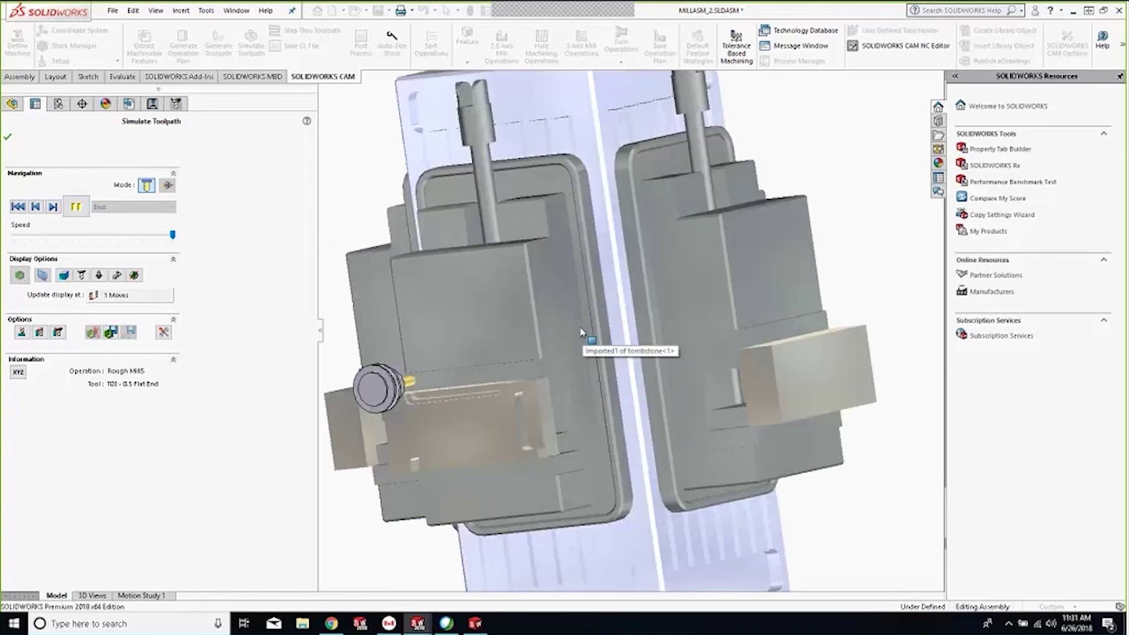
scroll(547, 341, up, 10)
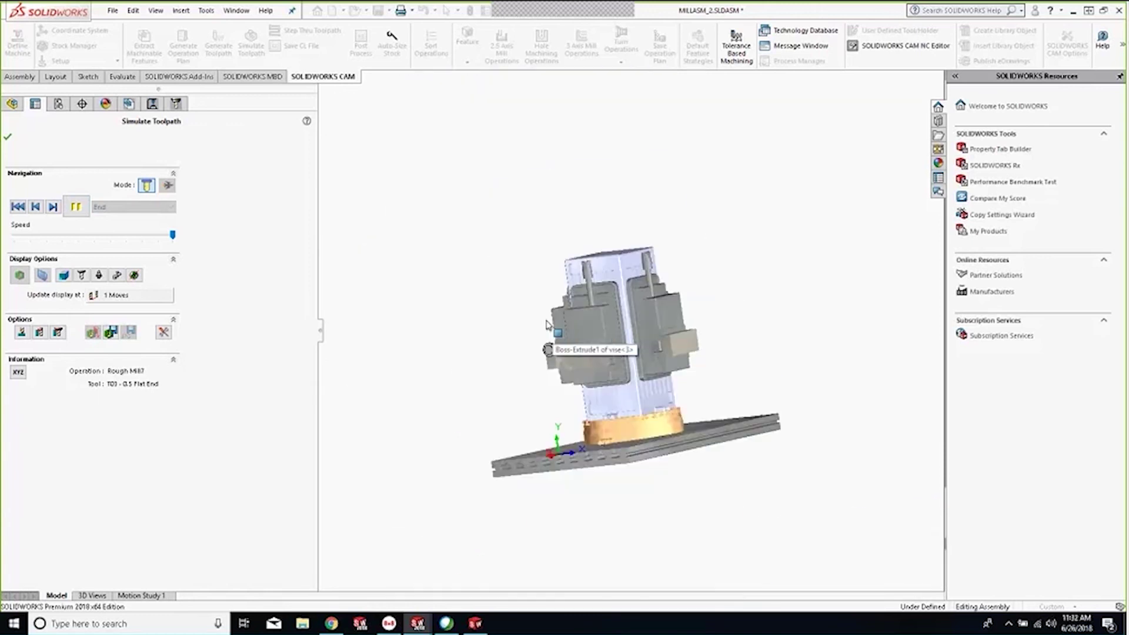
middle_drag(529, 348, 640, 360)
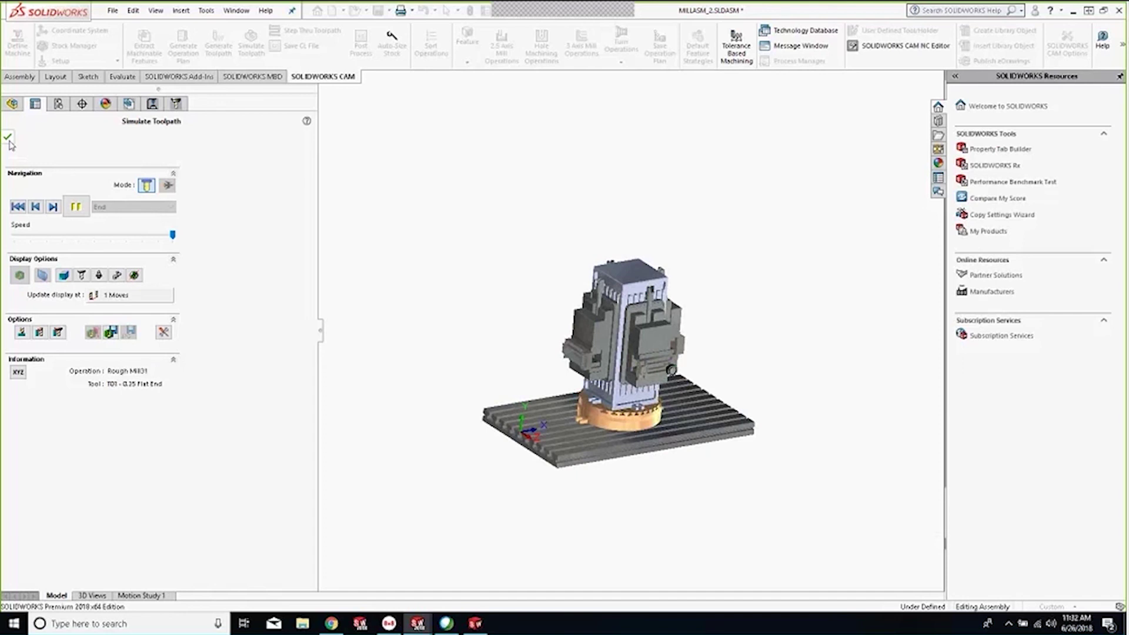
Follow the simulated cutting on the parts around the other tombstone faces, and close the simulation
scroll(665, 365, down, 1)
scroll(665, 365, down, 1)
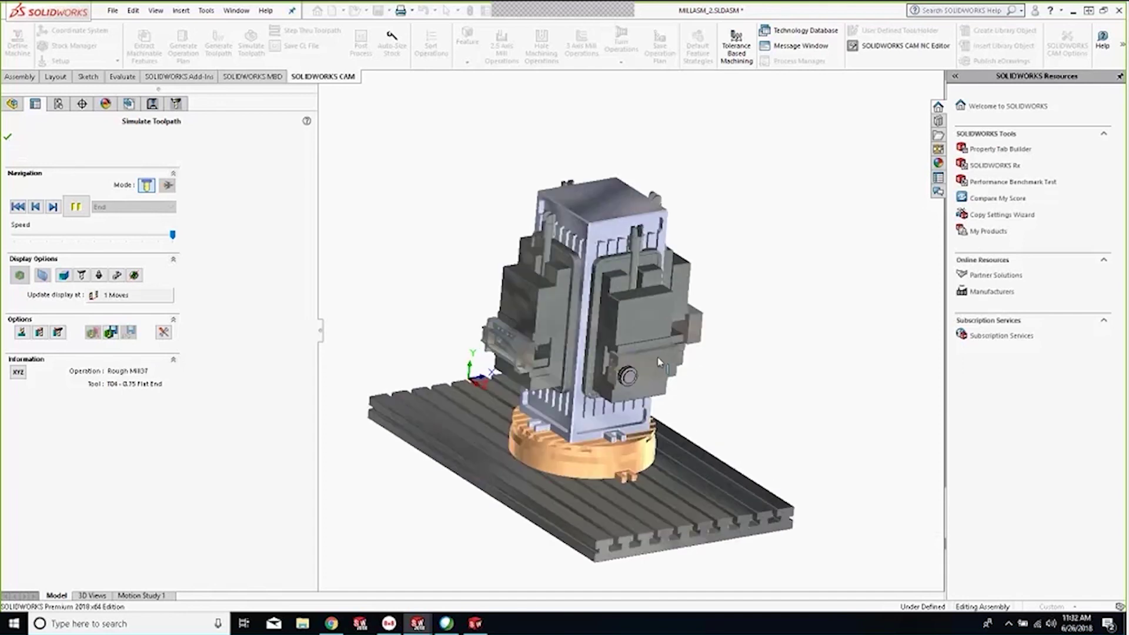
scroll(649, 368, down, 3)
key(ctrl+1)
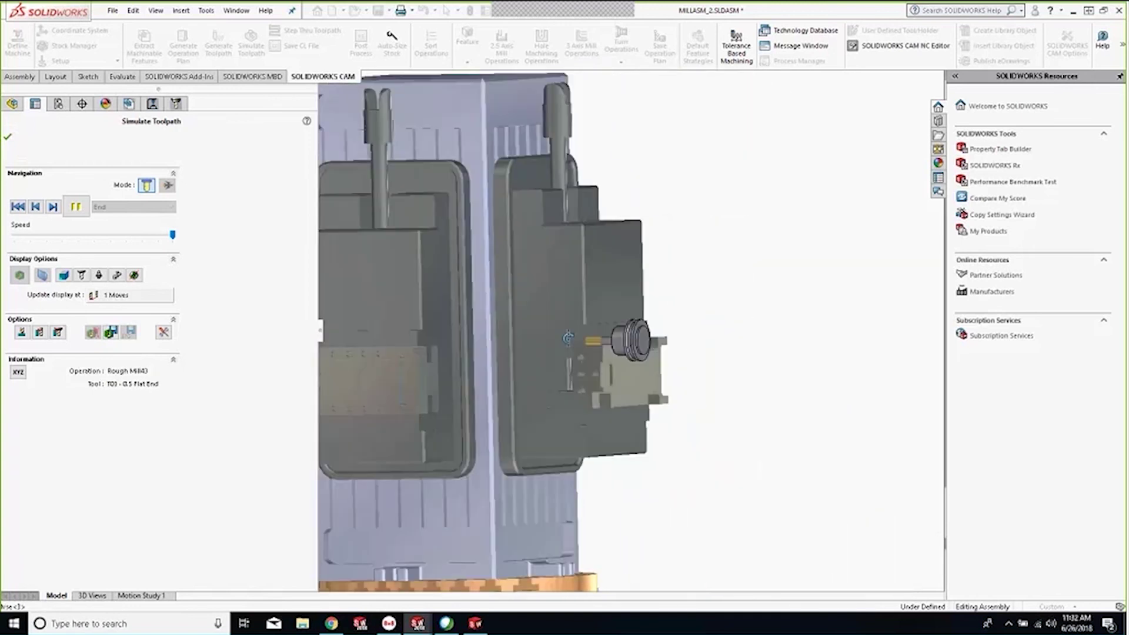
scroll(509, 365, up, 4)
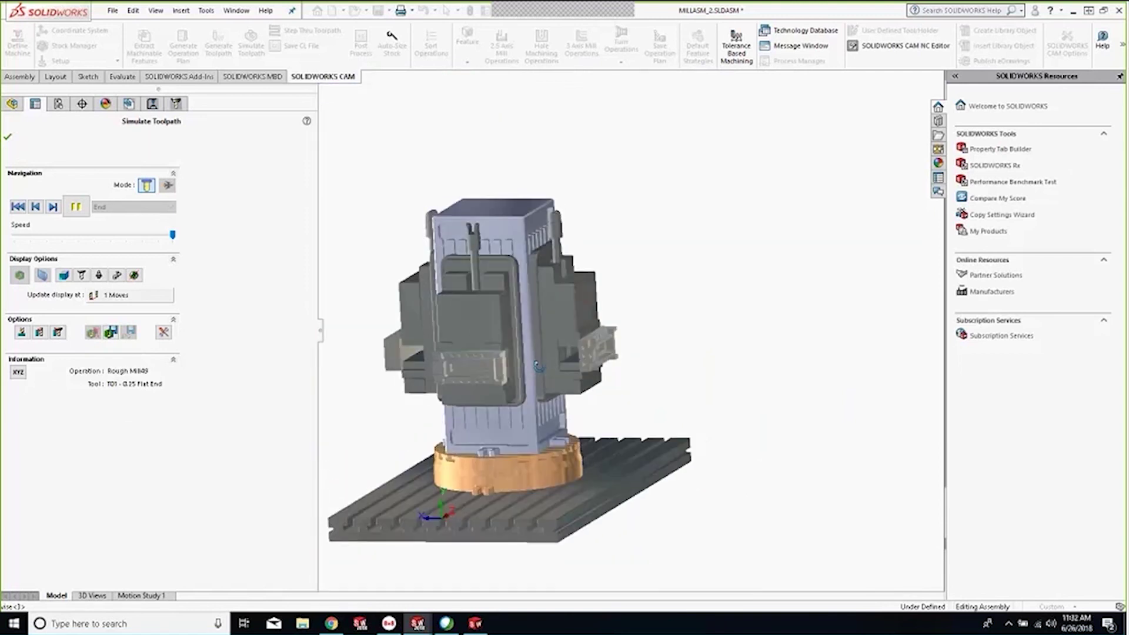
middle_drag(536, 366, 541, 371)
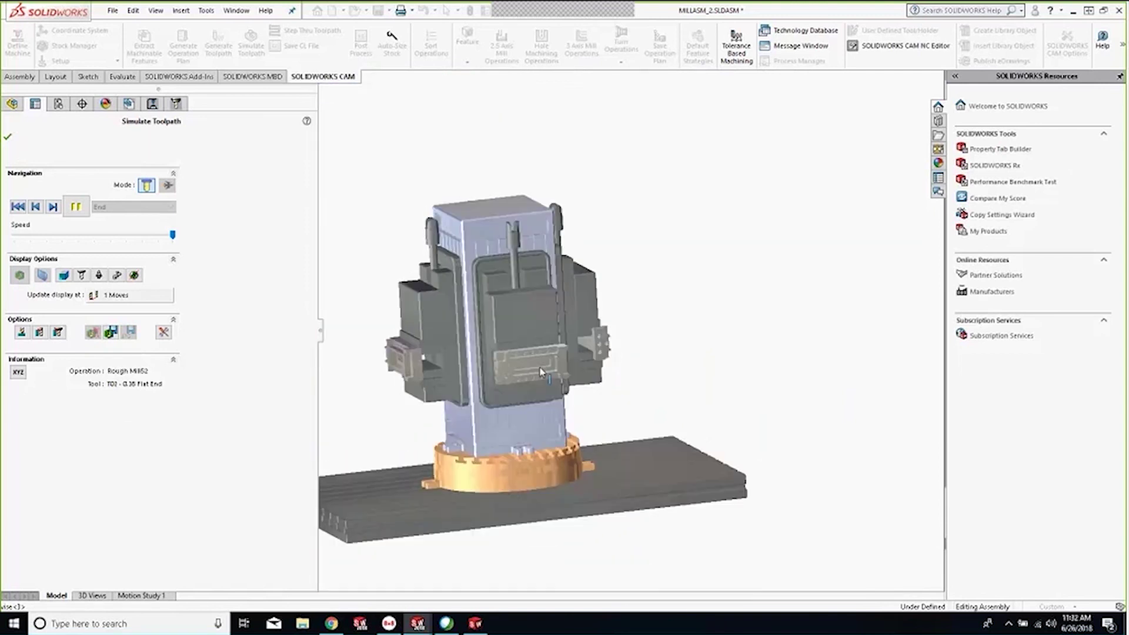
key(Left)
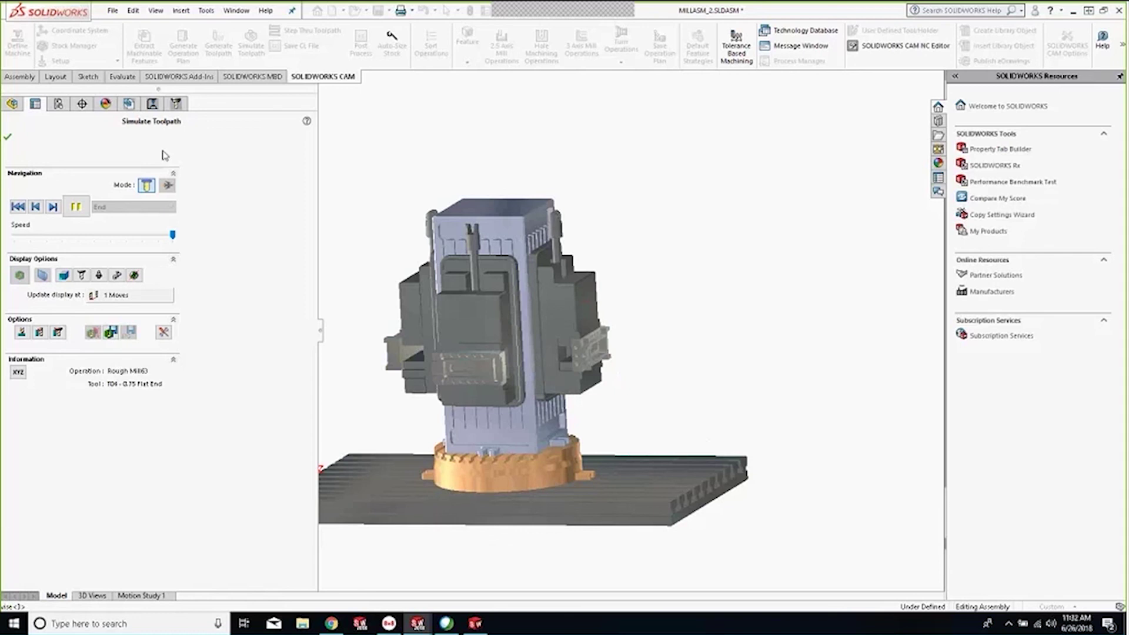
click(8, 137)
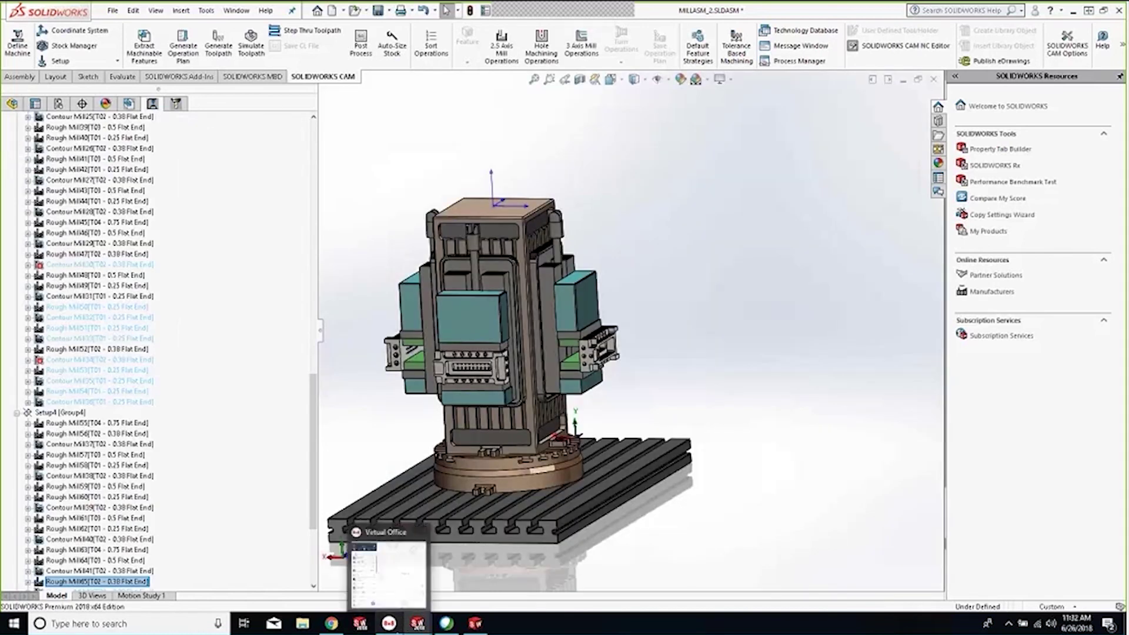
Switch to the webcast deck in Google Slides and present it full screen, advancing from the Demonstration slide to the Summary slide
click(244, 623)
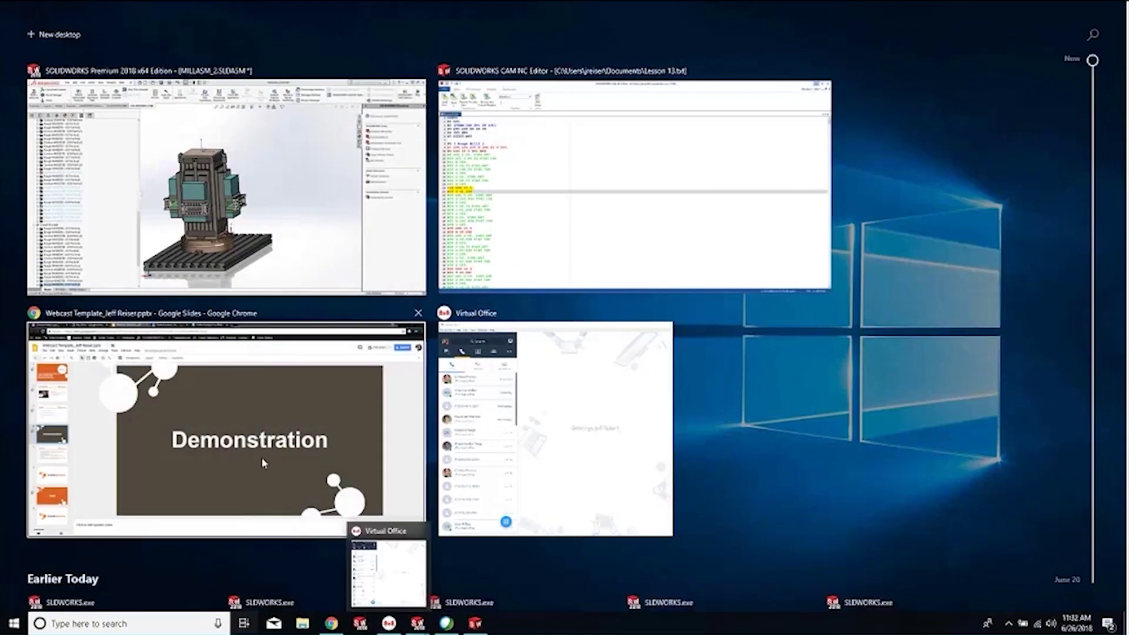
click(261, 457)
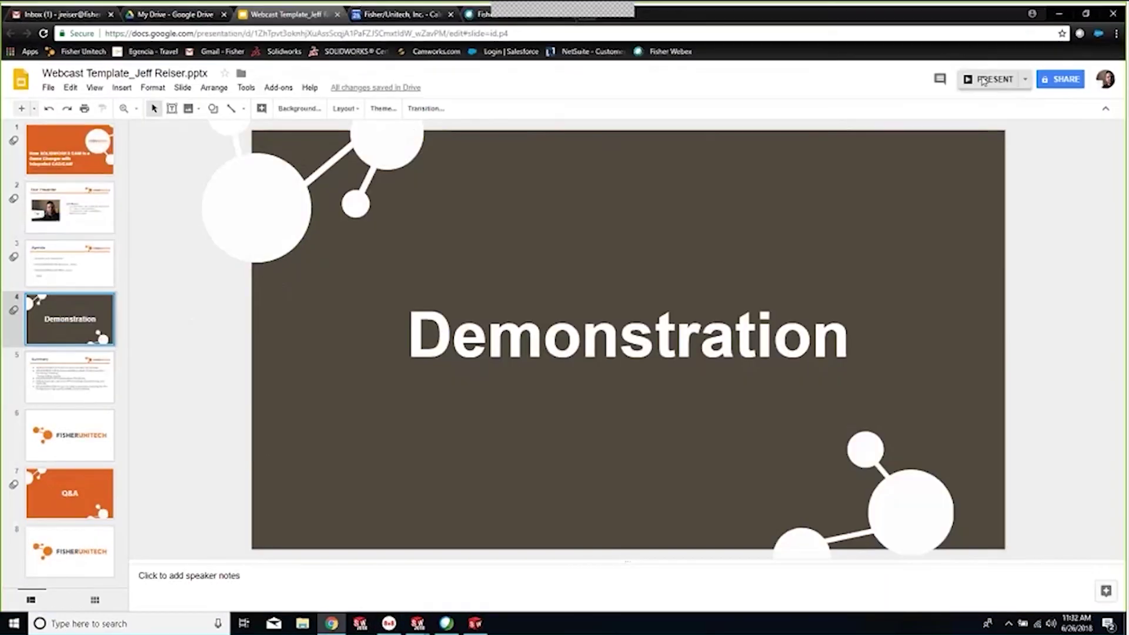
click(989, 82)
click(926, 102)
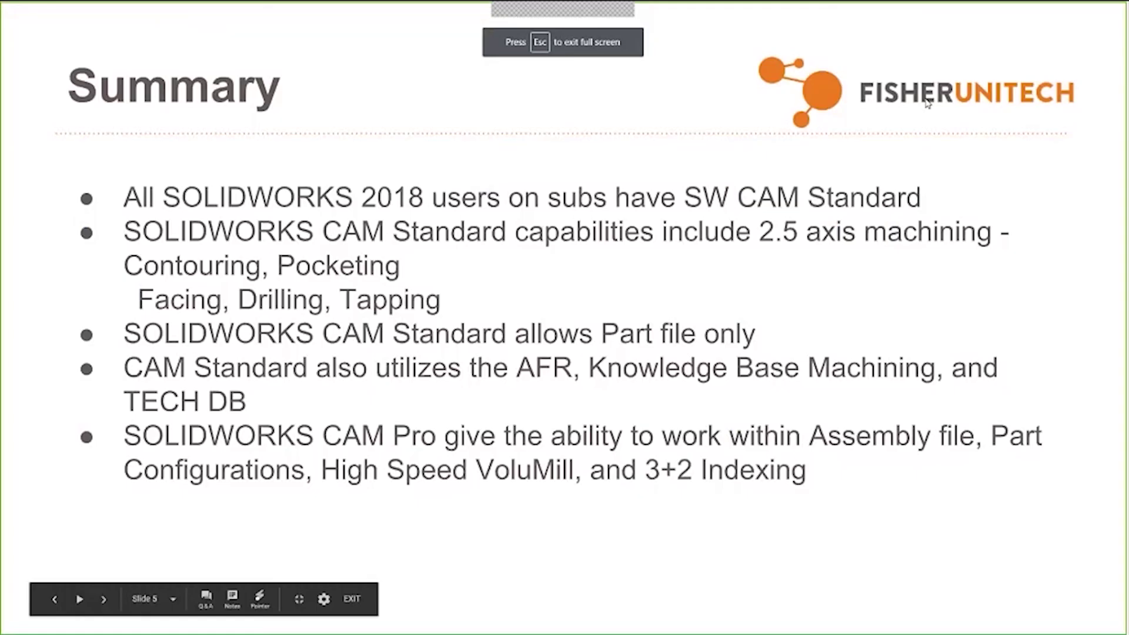